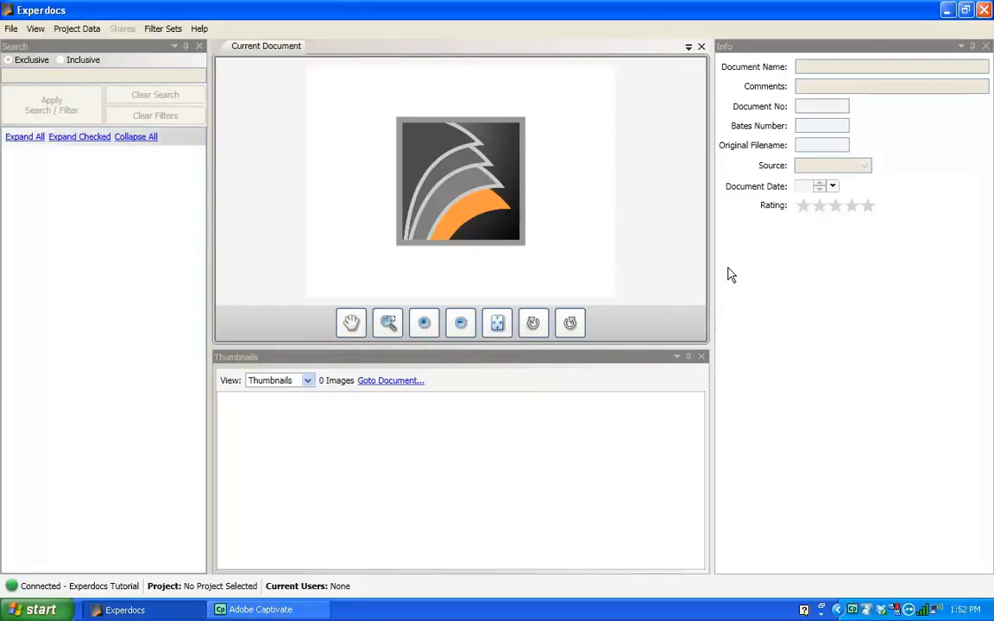
Start a new project with project number 4589963 and project name SRE Bottling.
left_click(868, 308)
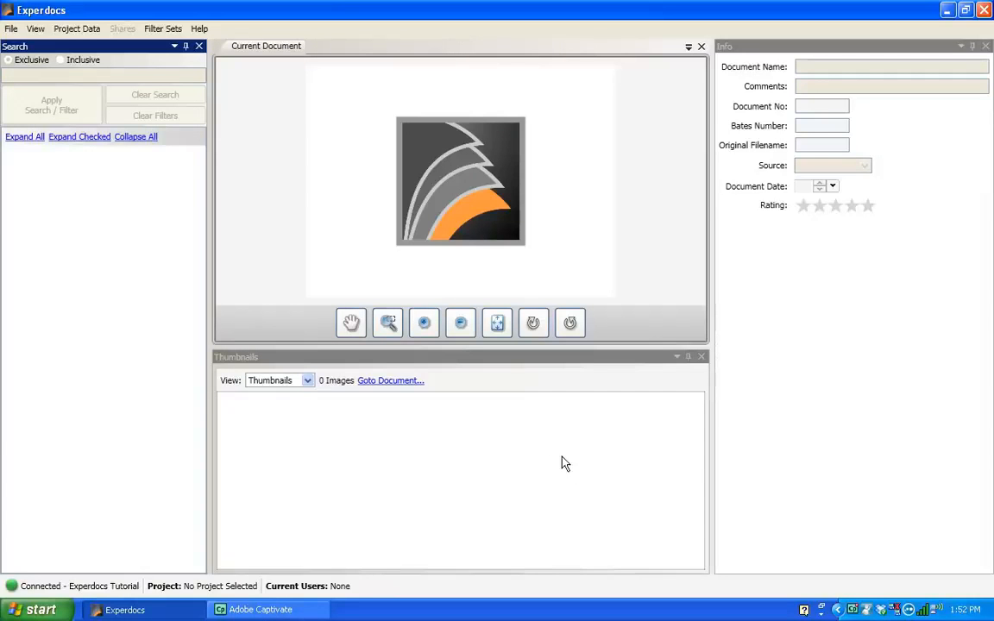
left_click(12, 29)
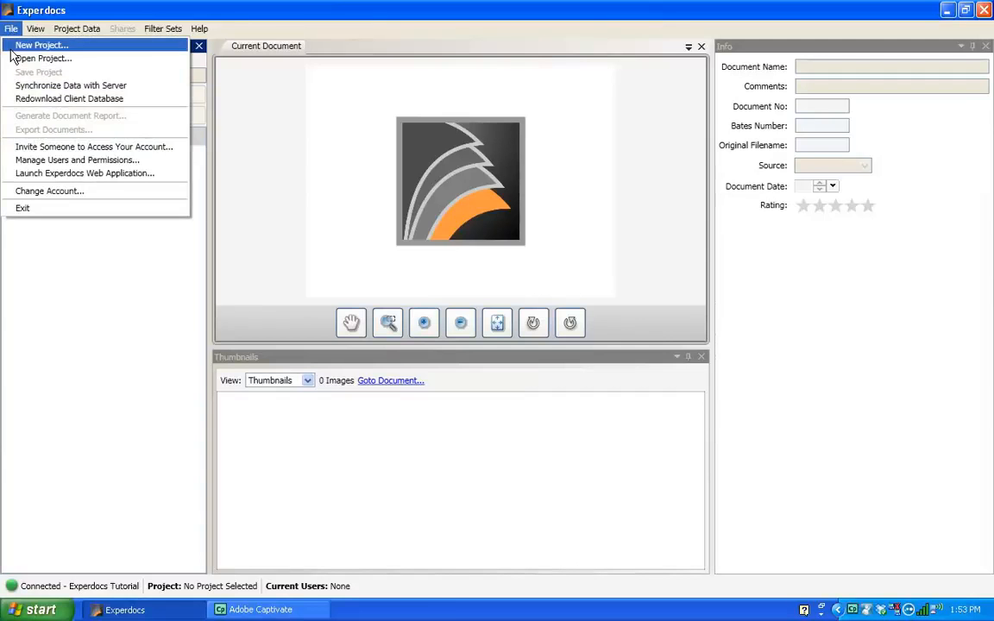
left_click(12, 50)
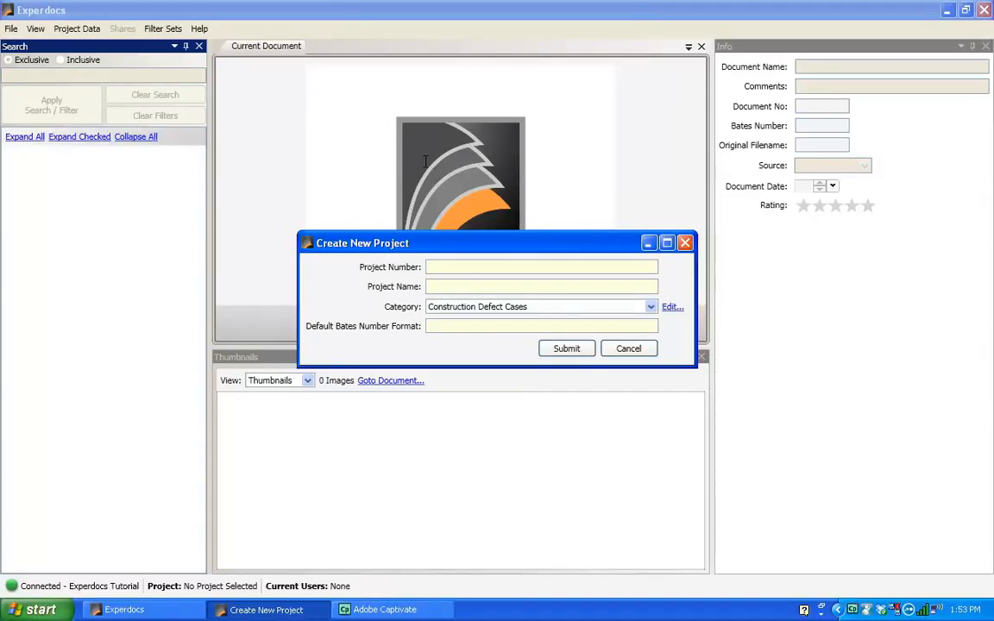
left_click(464, 269)
type("4589963")
left_click(436, 285)
type("SRE B")
type("ottom")
key("BackSpace")
key("BackSpace")
key("BackSpace")
type("ling")
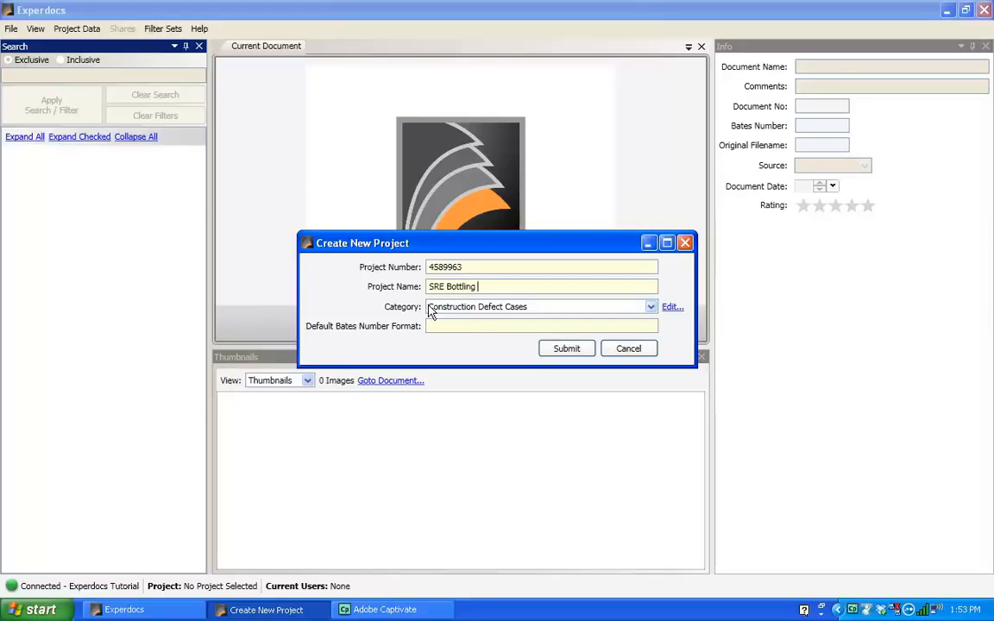
Set the project category to Forensic Investigation and the default Bates number format to B00000, and submit the project.
left_click(651, 308)
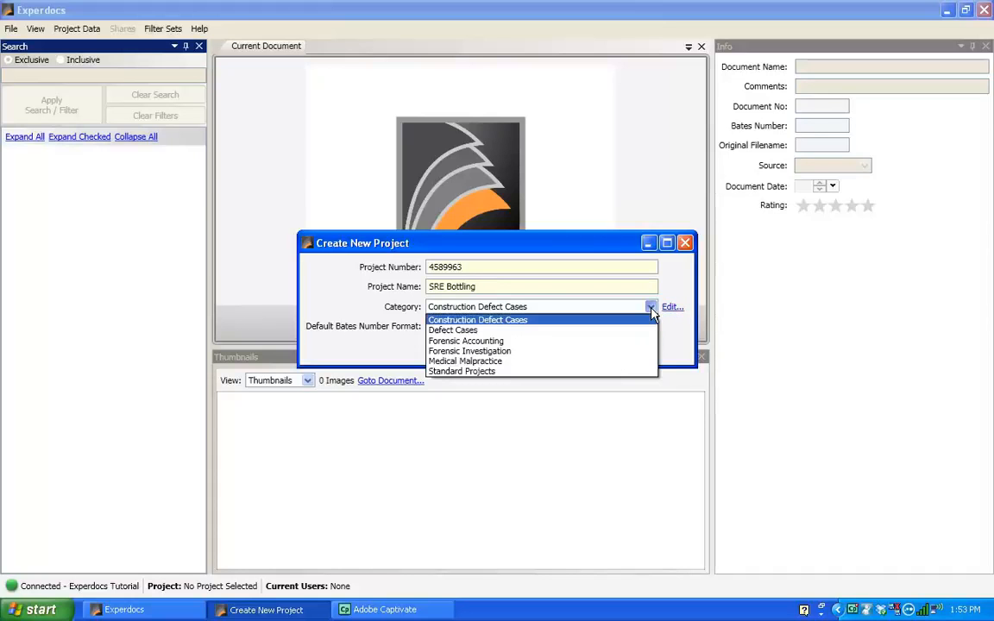
left_click(604, 355)
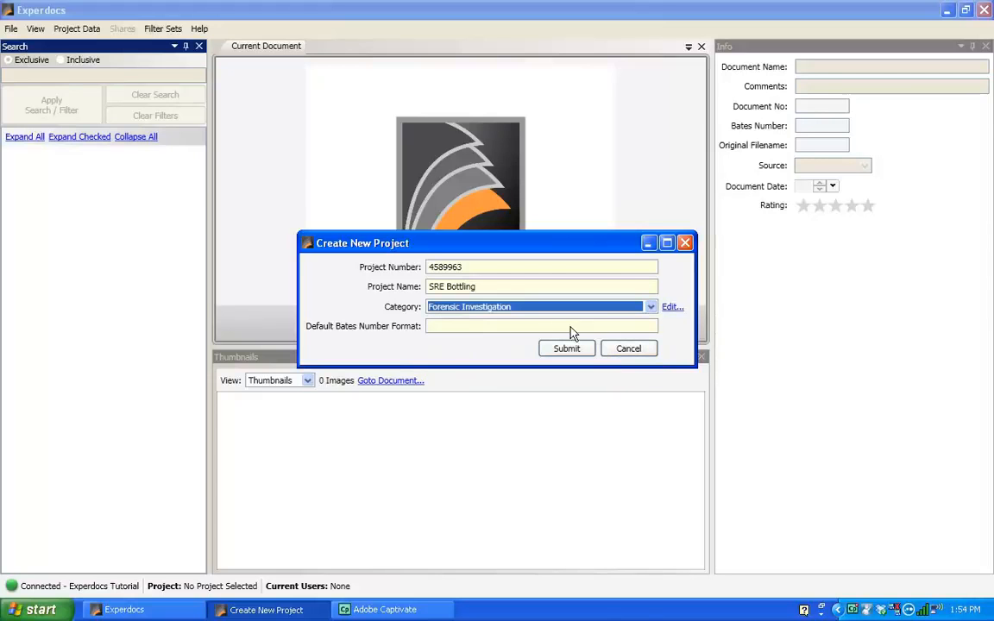
left_click(479, 325)
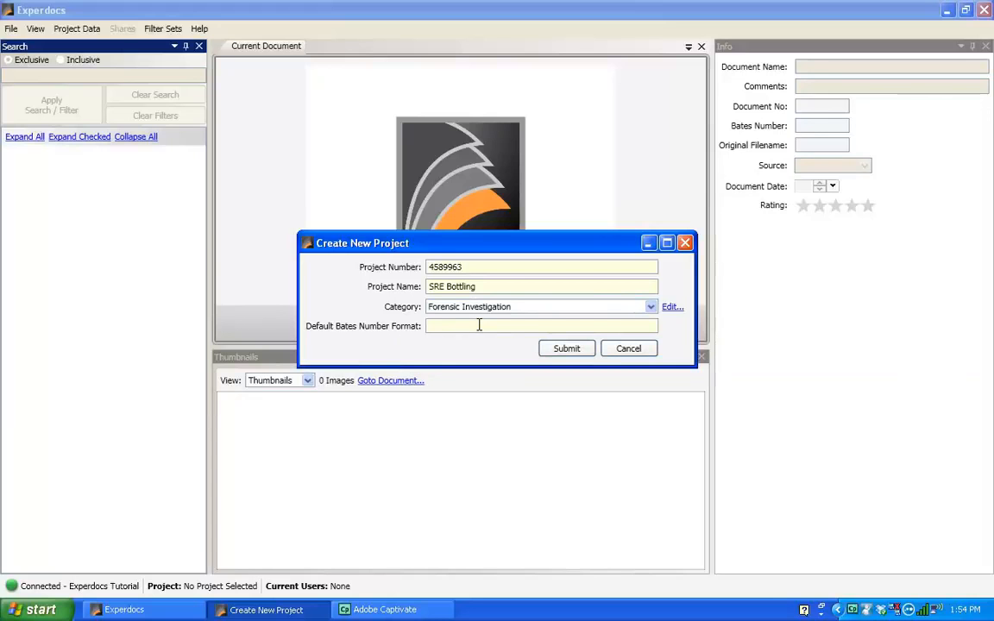
type("B00000-")
left_click(560, 352)
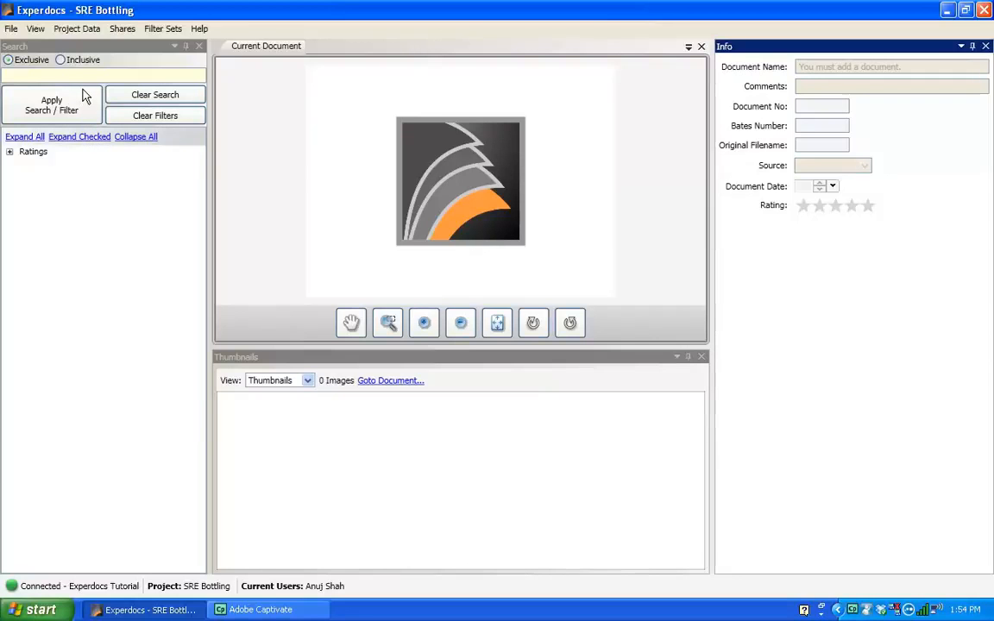
Start adding photos and documents to the project by selecting individual files.
left_click(79, 31)
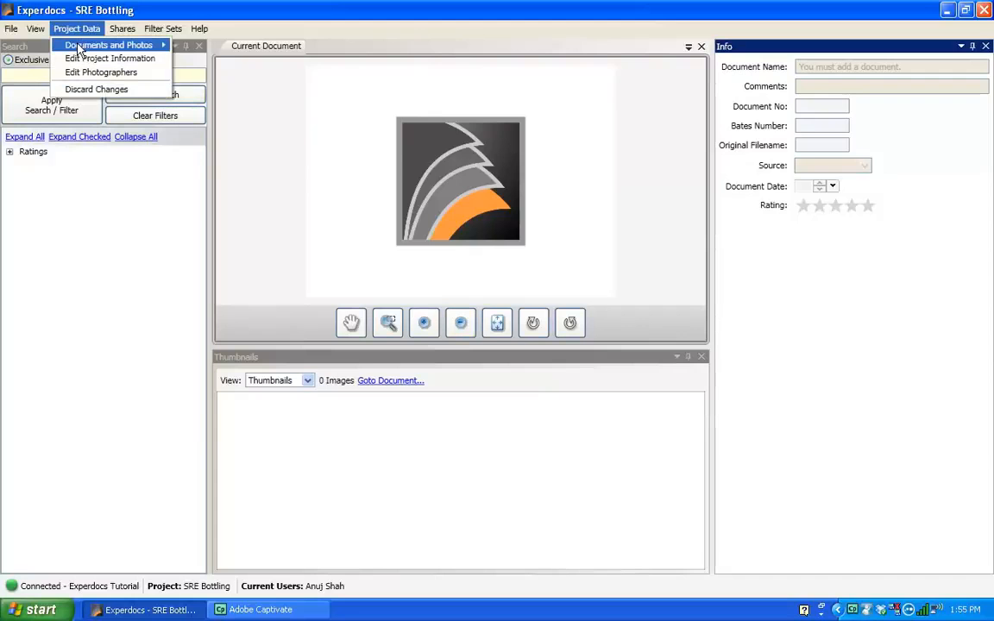
mouse_move(82, 47)
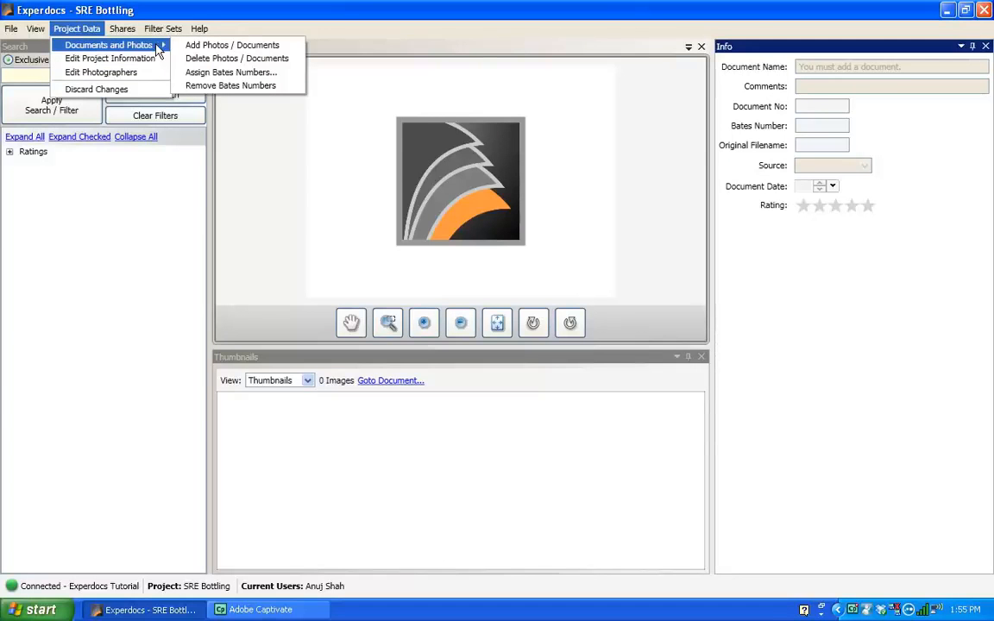
left_click(223, 47)
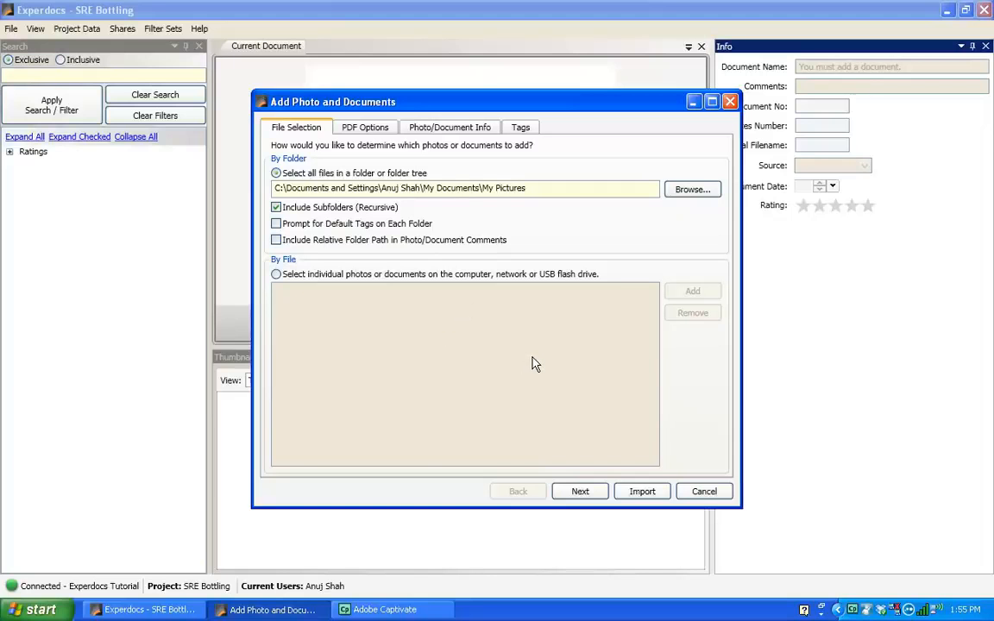
left_click(277, 275)
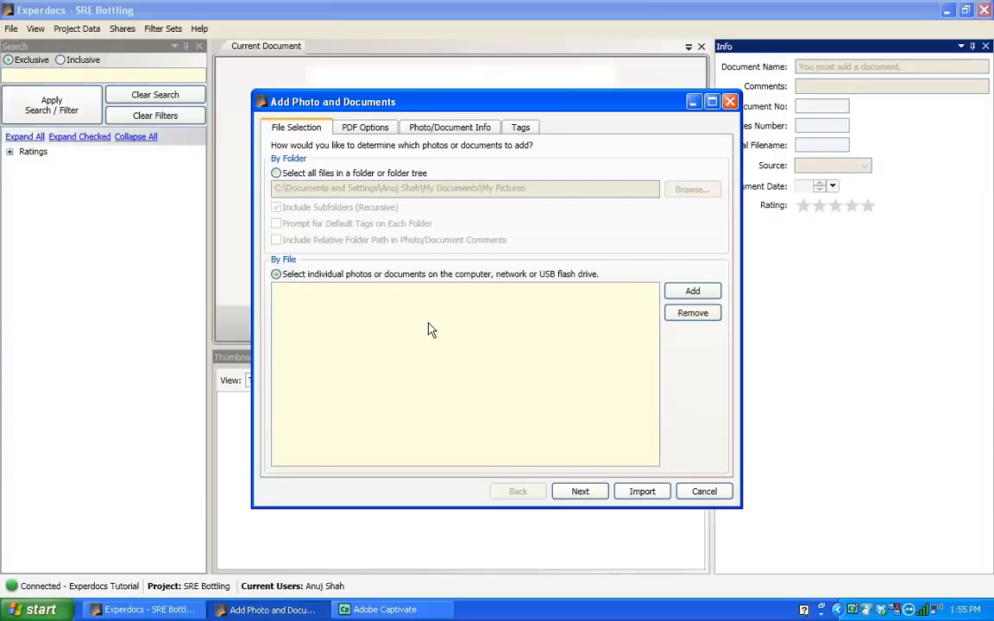
left_click(693, 292)
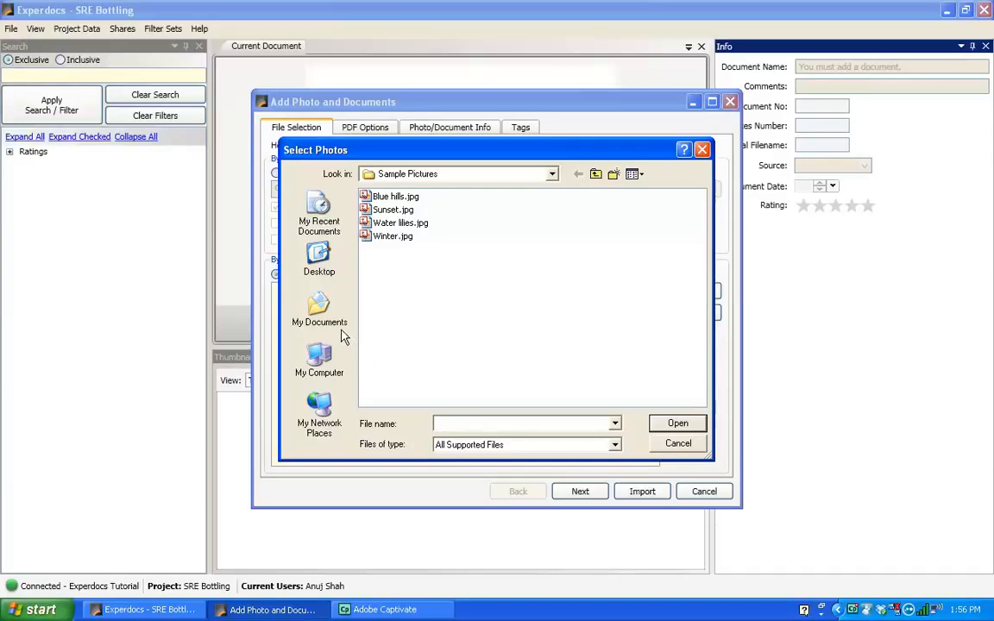
Select all the Manufacturing Plant images in the Desktop's Manufacturing folder and import them into the project.
left_click(319, 254)
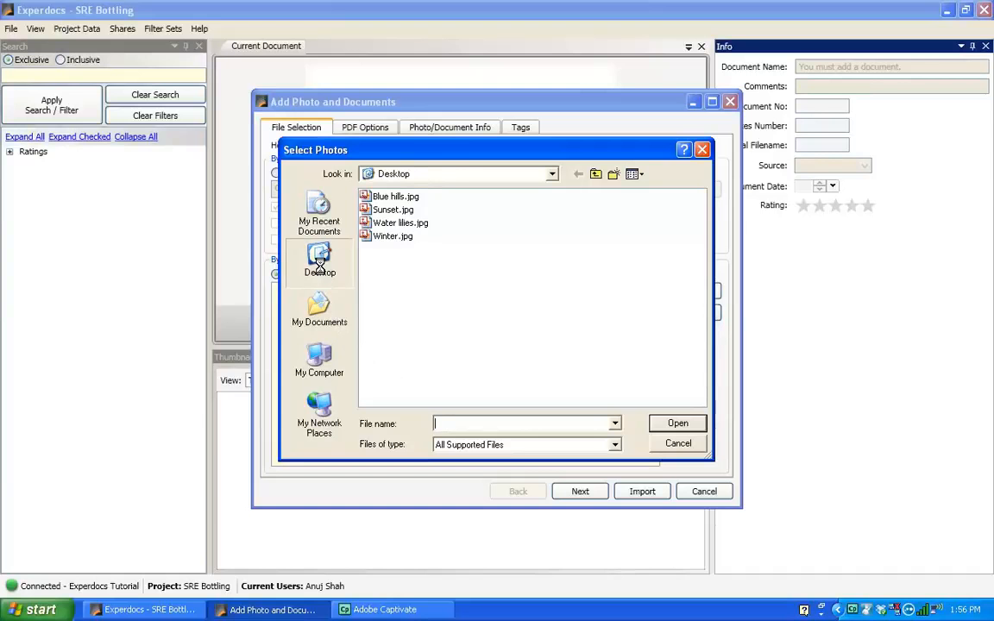
double_click(362, 235)
double_click(366, 197)
double_click(367, 198)
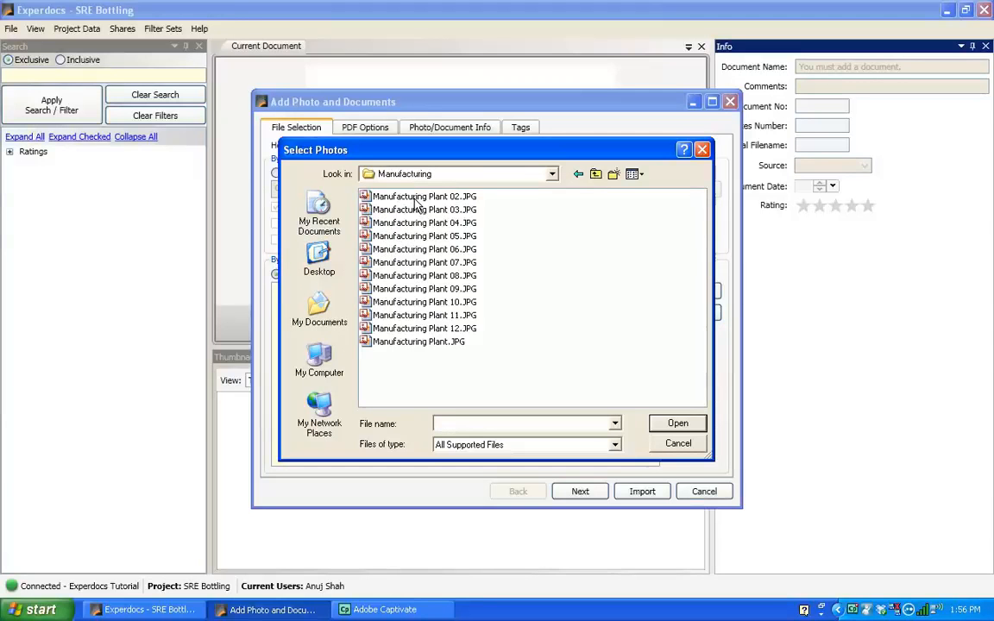
left_click(415, 198)
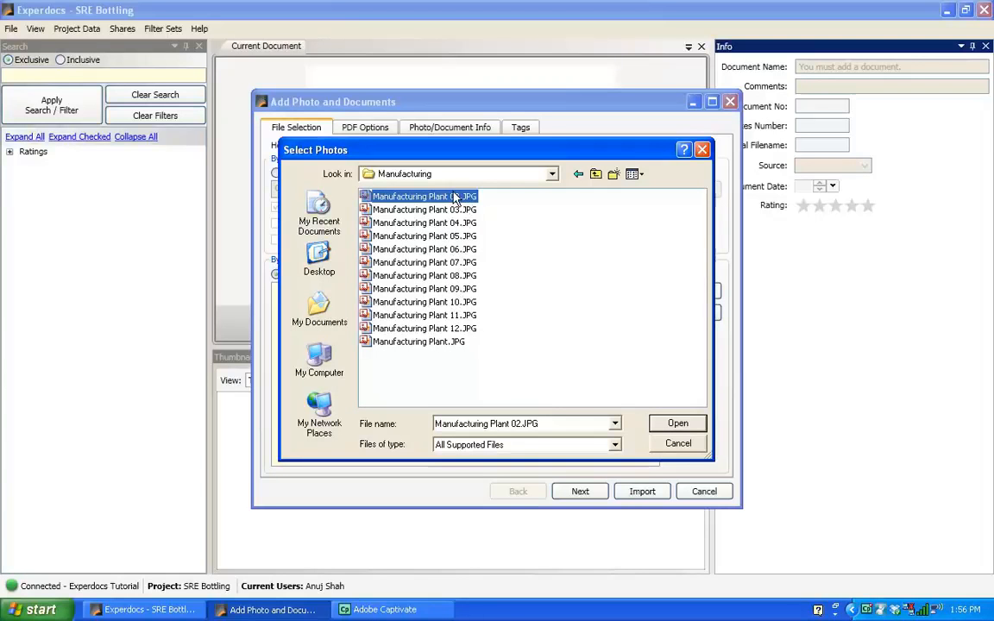
left_click(464, 342, "shift")
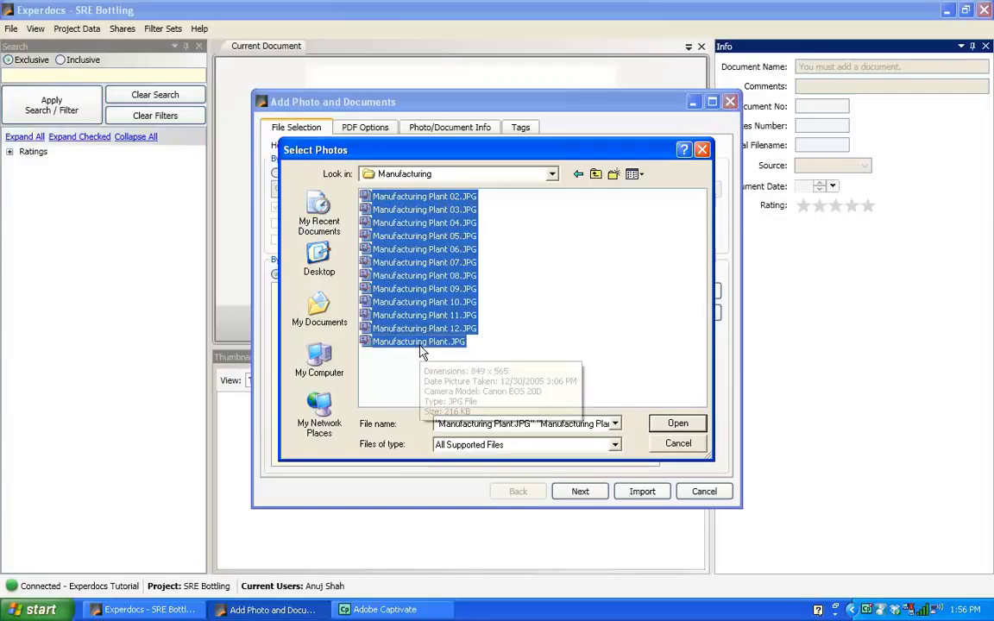
left_click(678, 426)
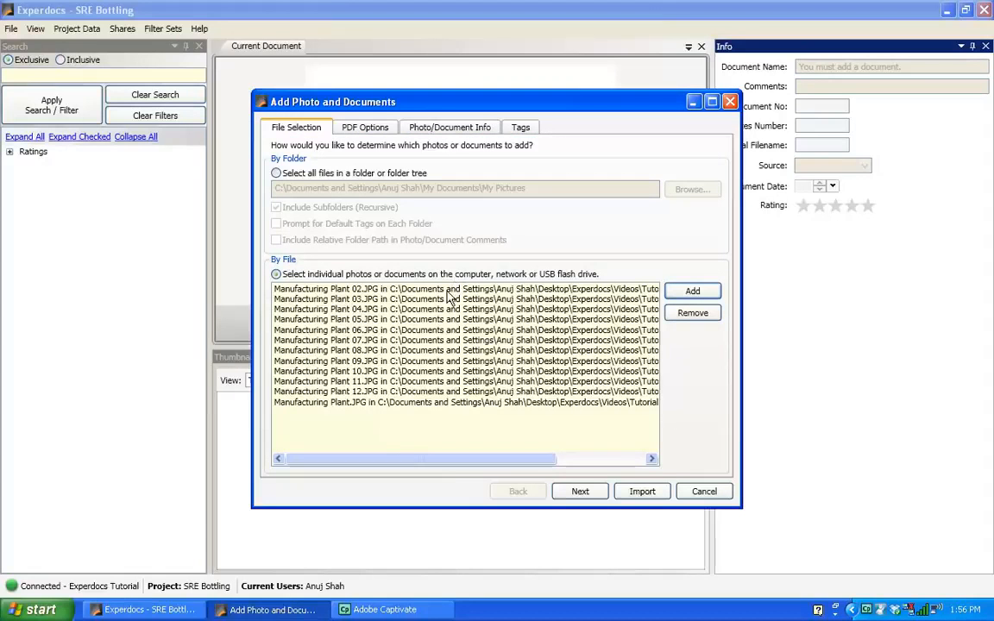
left_click(648, 492)
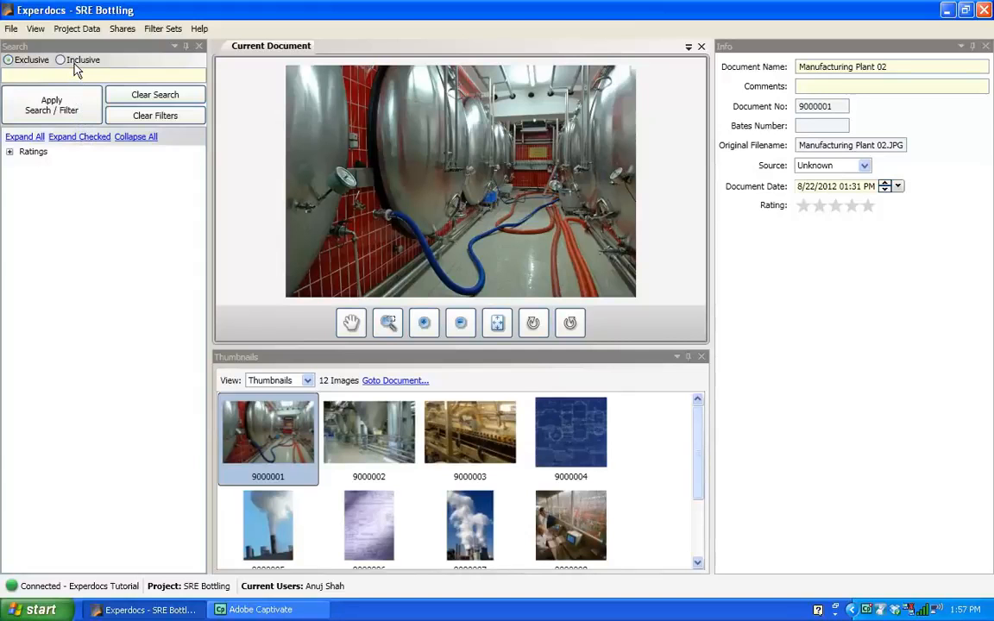
Open the project information editor and create a tags tab named Manufacturing Plant.
left_click(75, 35)
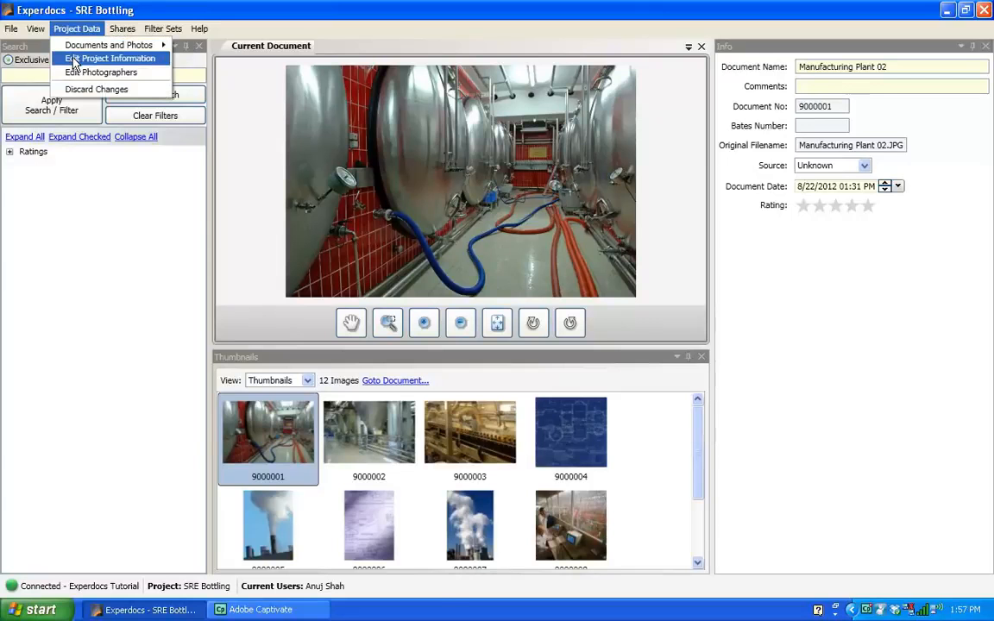
left_click(75, 62)
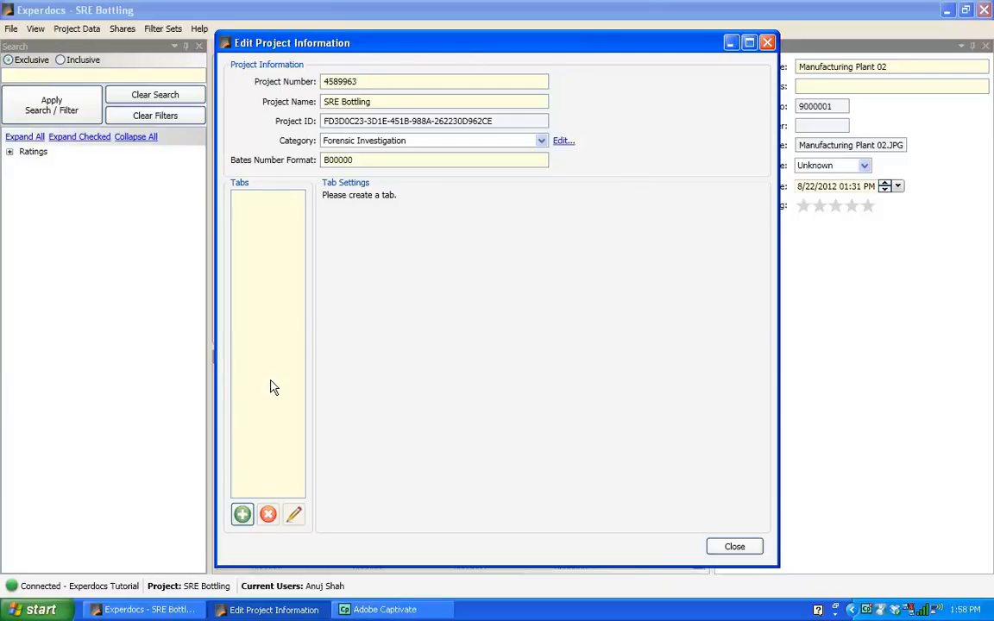
left_click(242, 515)
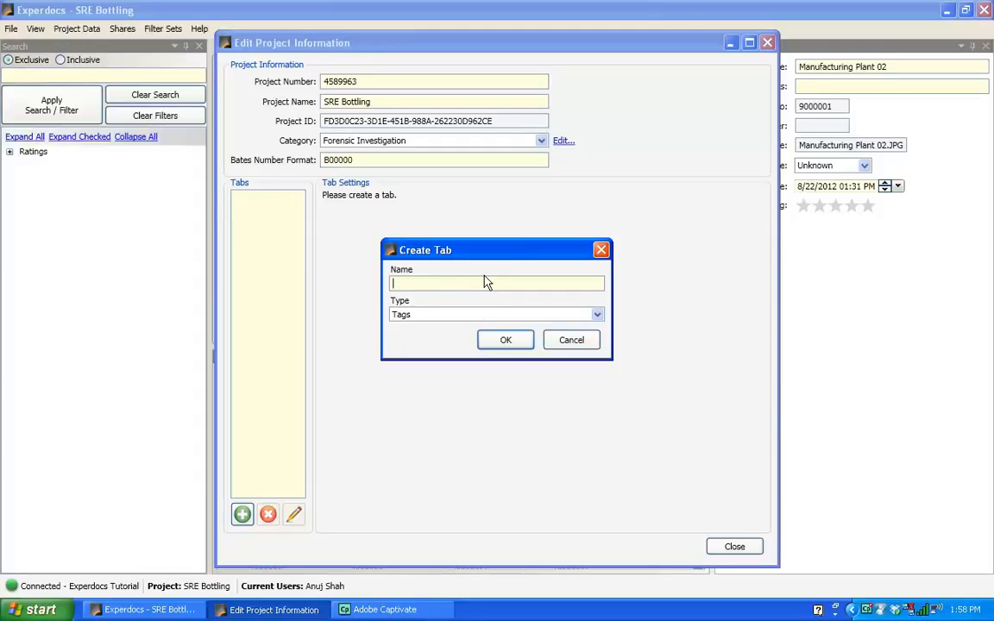
type("Manufacturing Plant")
left_click(503, 344)
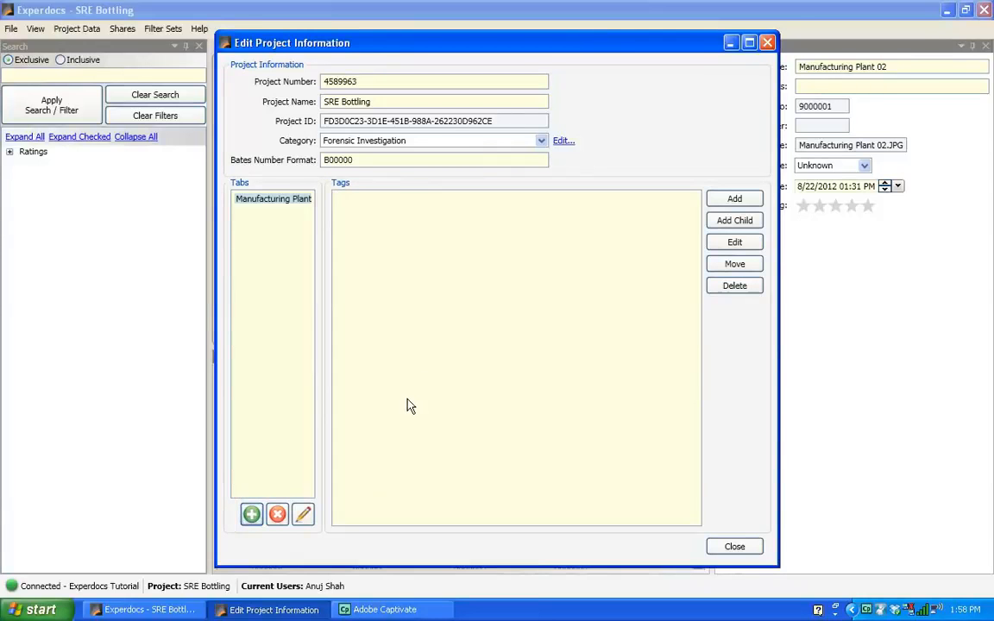
Create a tags tab named Construction Documents.
left_click(251, 514)
type("Construc")
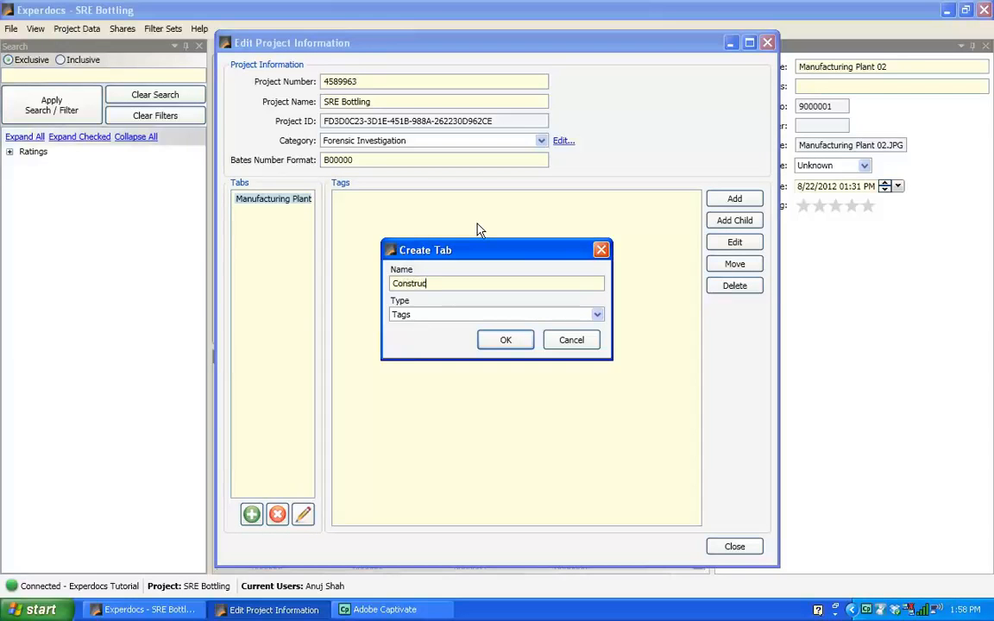
type("tion Documents")
left_click(508, 339)
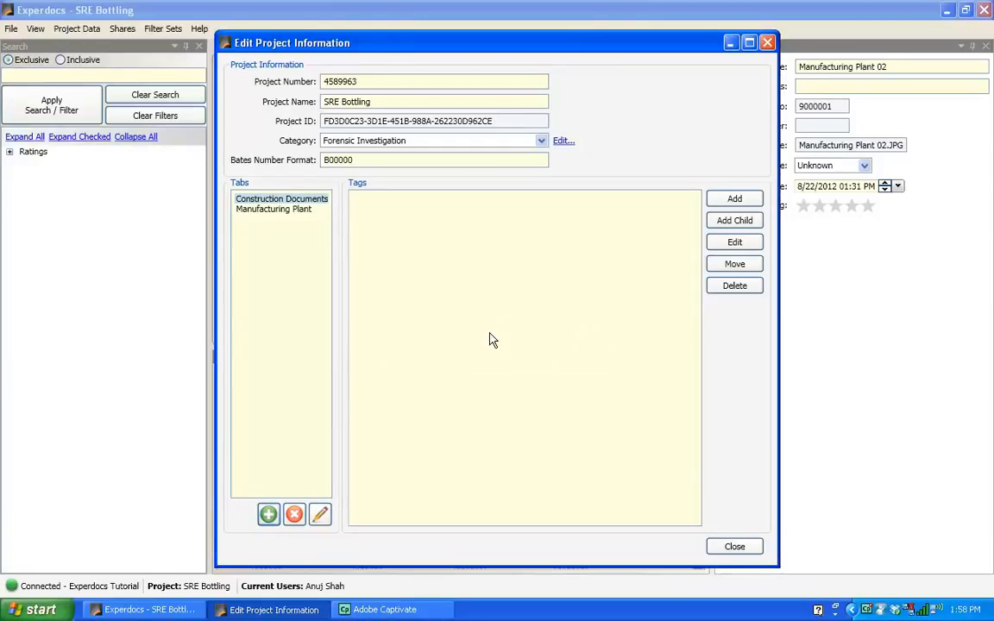
Create a tags tab named Invoices.
left_click(267, 516)
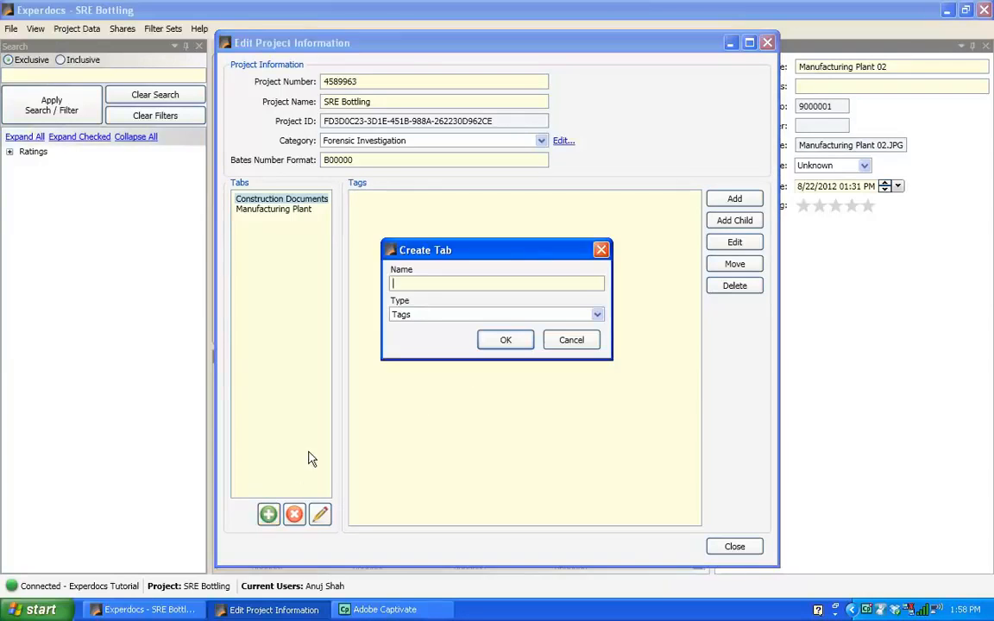
type("Invoices")
left_click(522, 342)
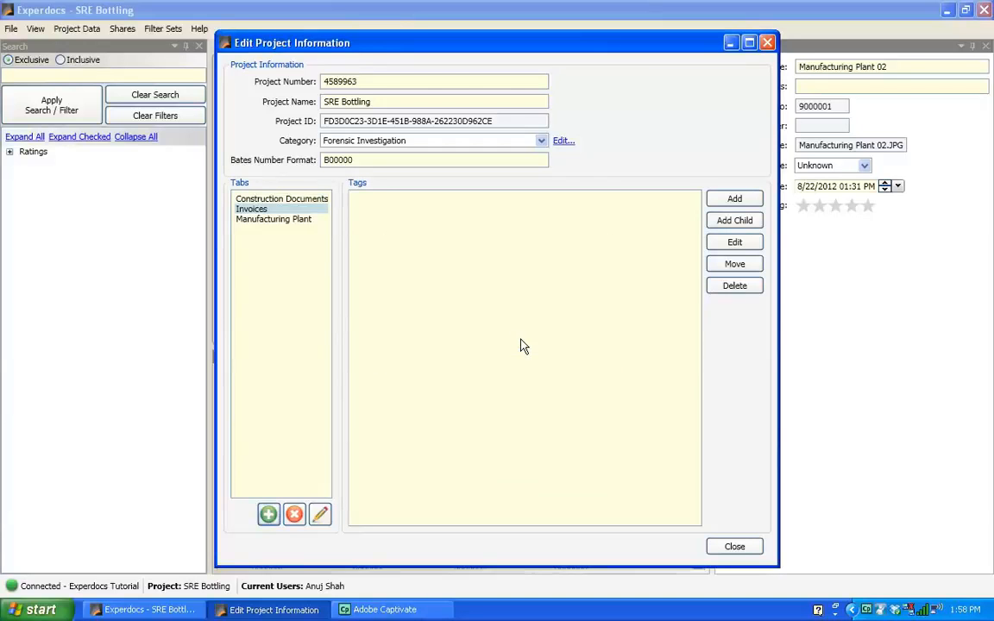
Create a tags tab named Correspondence.
left_click(269, 514)
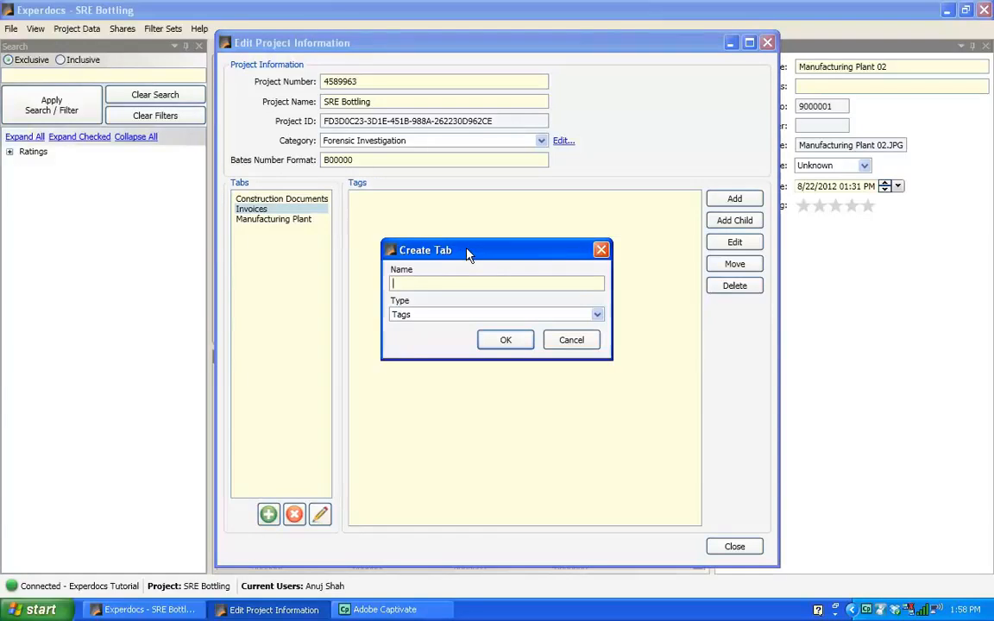
type("Co")
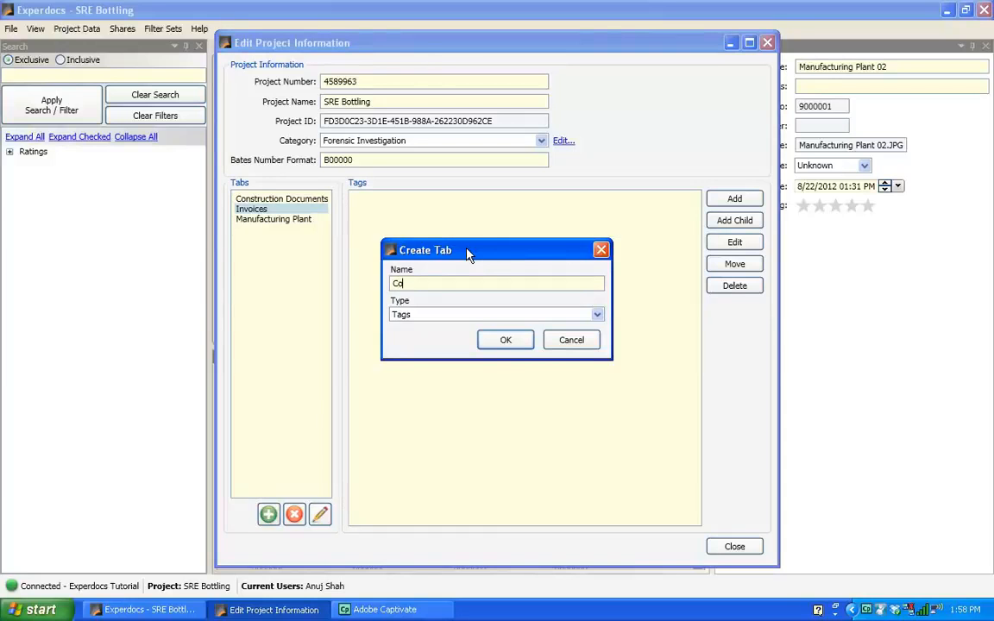
type("rrespondence")
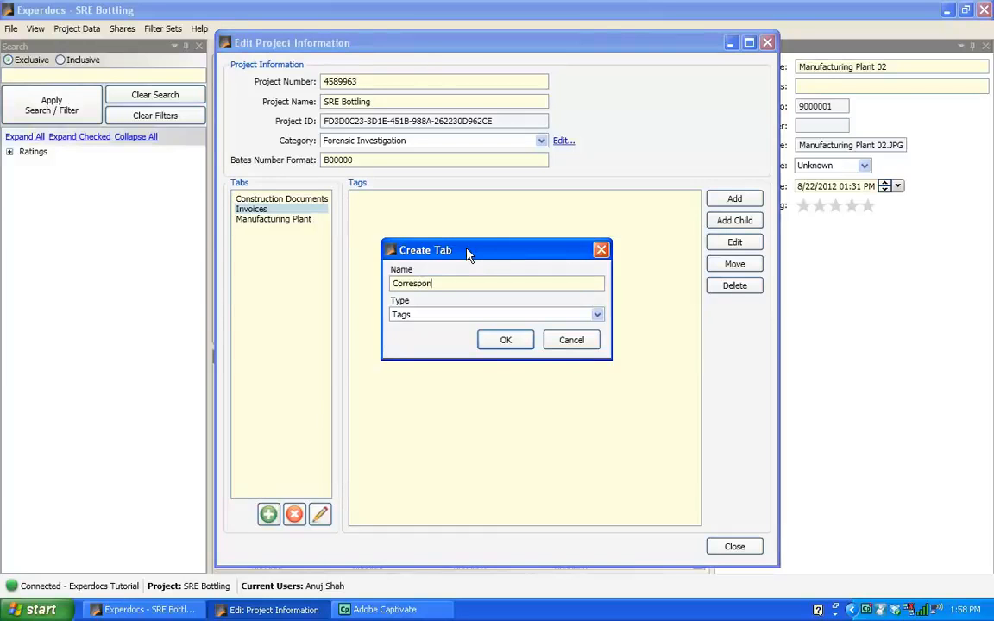
left_click(500, 343)
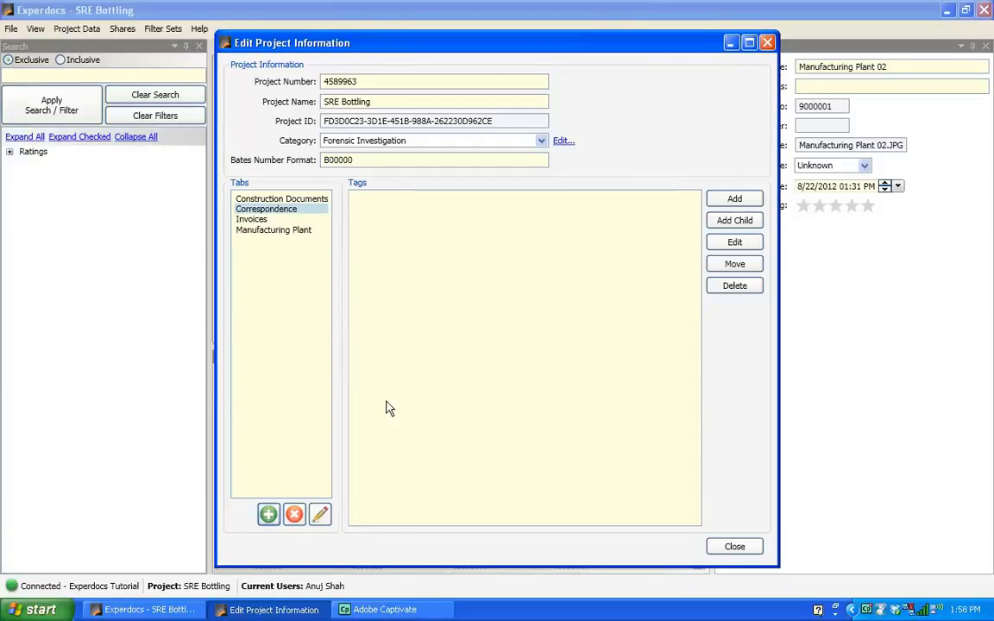
Create two more tags tabs named Issues and Conflicts.
left_click(268, 514)
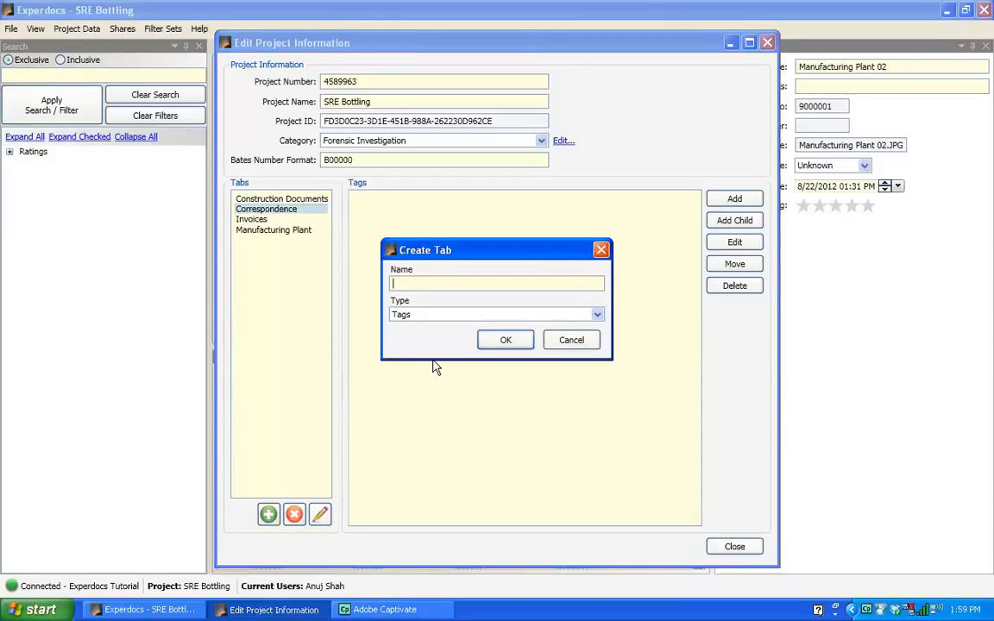
type("Issues")
left_click(498, 341)
left_click(267, 513)
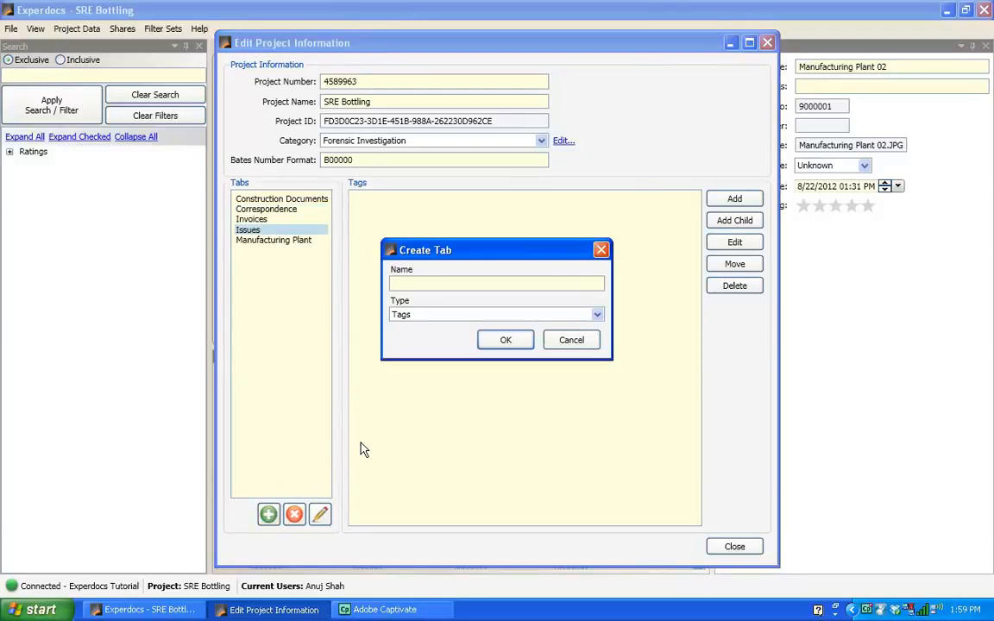
type("Conflicts")
left_click(526, 340)
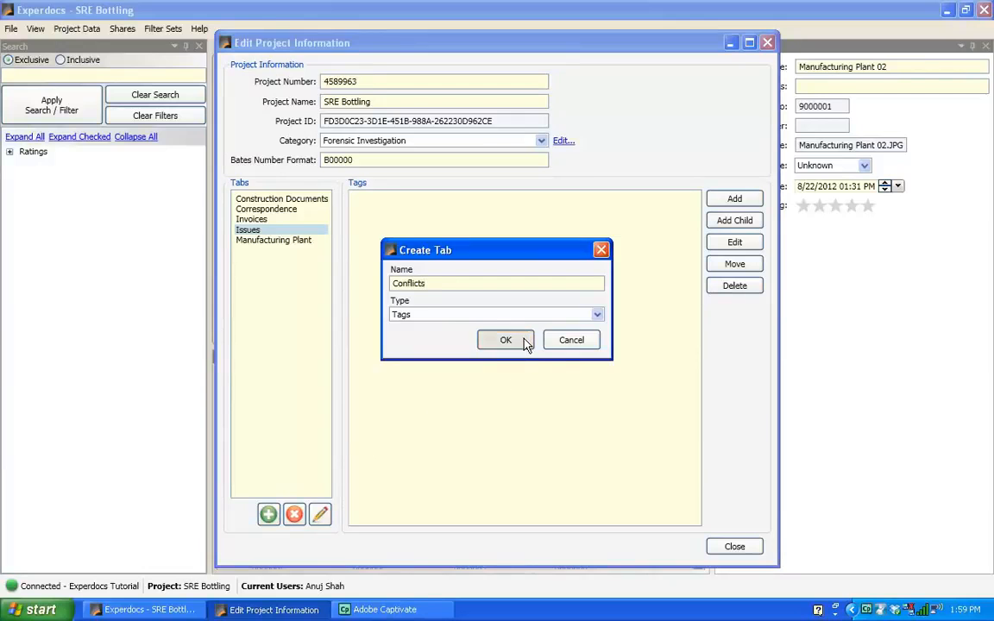
Create a tags tab named Site Inspection.
left_click(268, 513)
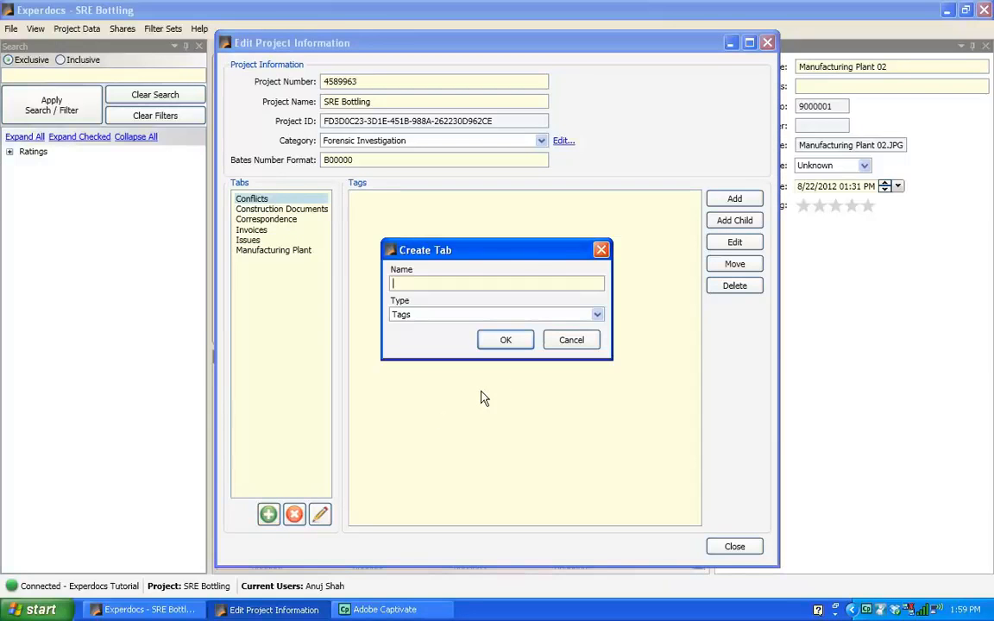
type("Site Inspection")
left_click(515, 342)
Create a tags tab named Players.
left_click(267, 515)
type("Players")
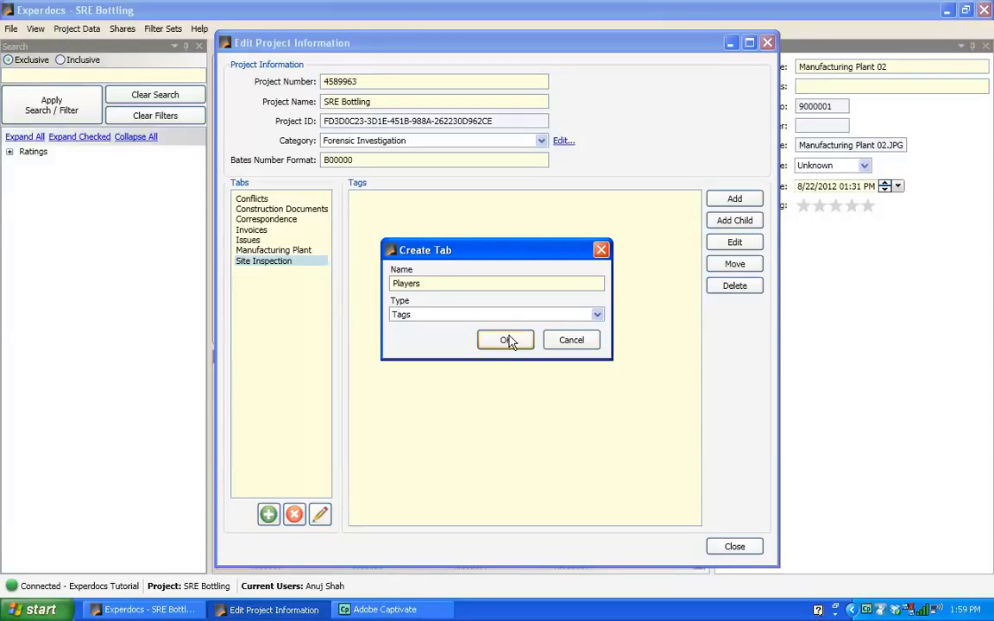
left_click(508, 341)
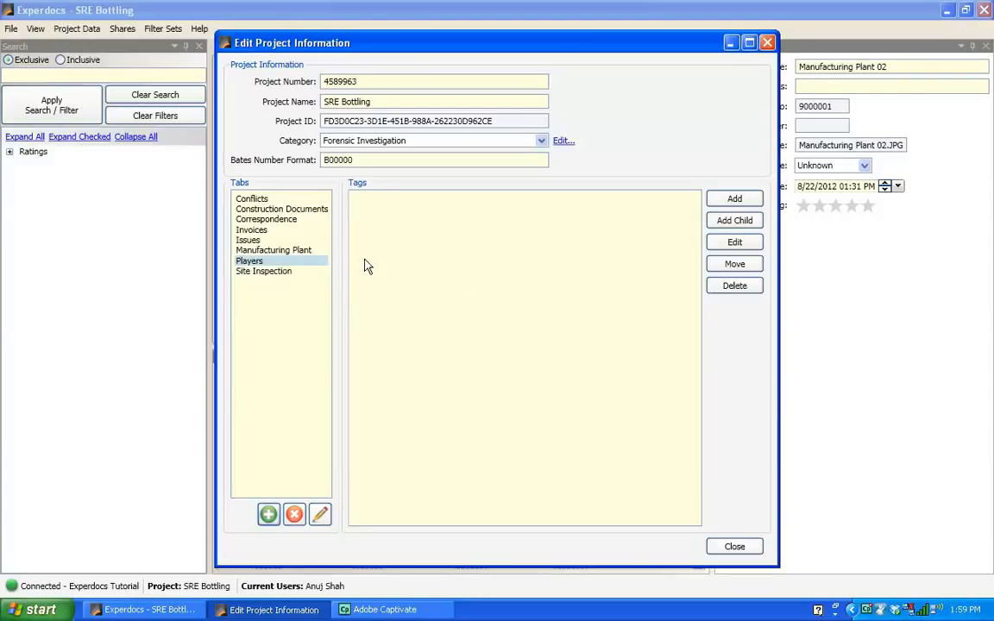
Review the project's tabs one by one, then close the project information dialog.
left_click(273, 210)
left_click(269, 220)
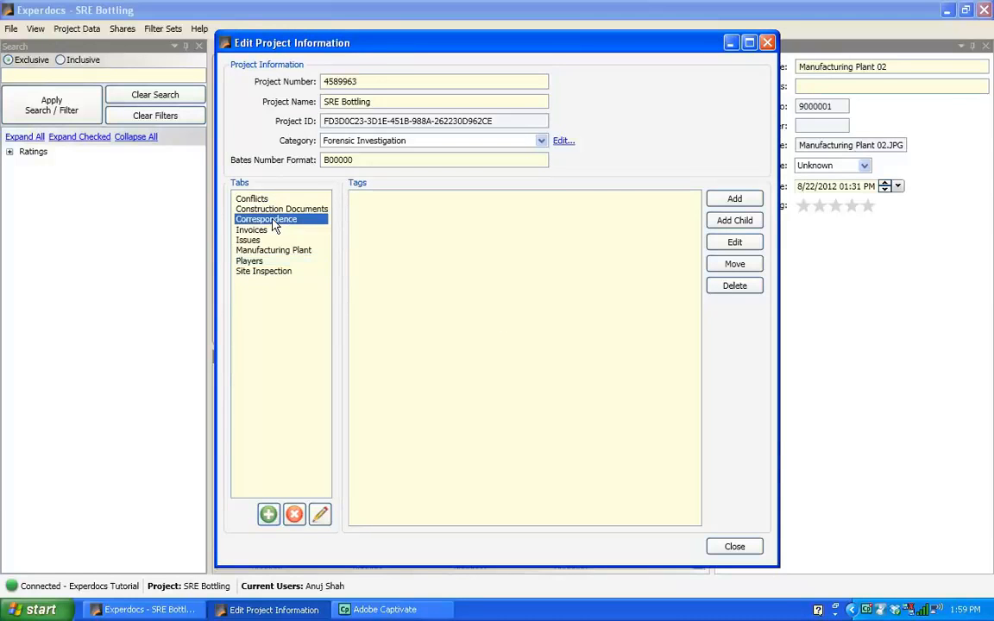
left_click(260, 232)
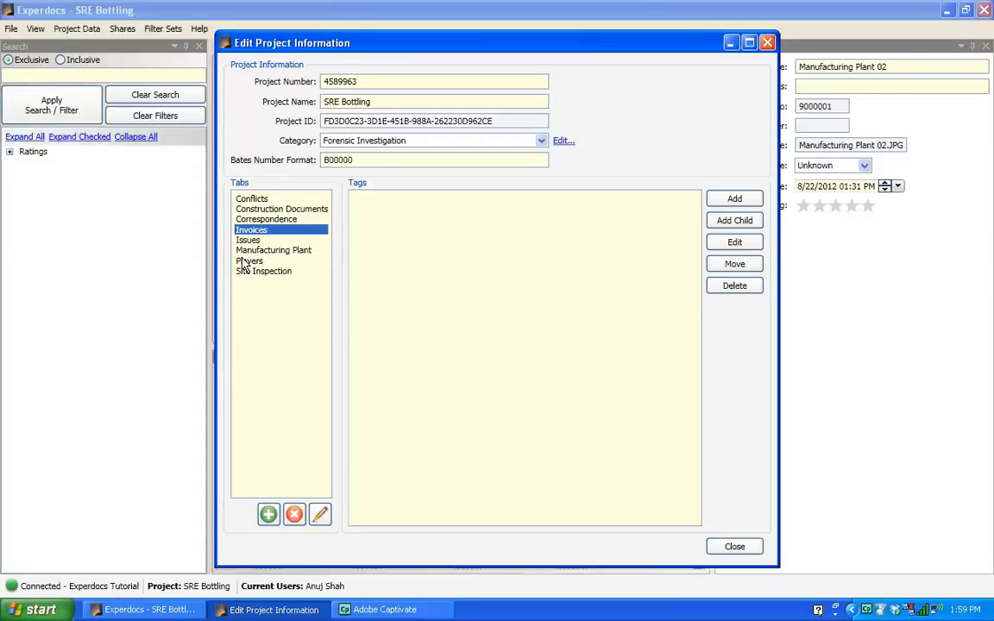
left_click(249, 261)
left_click(247, 251)
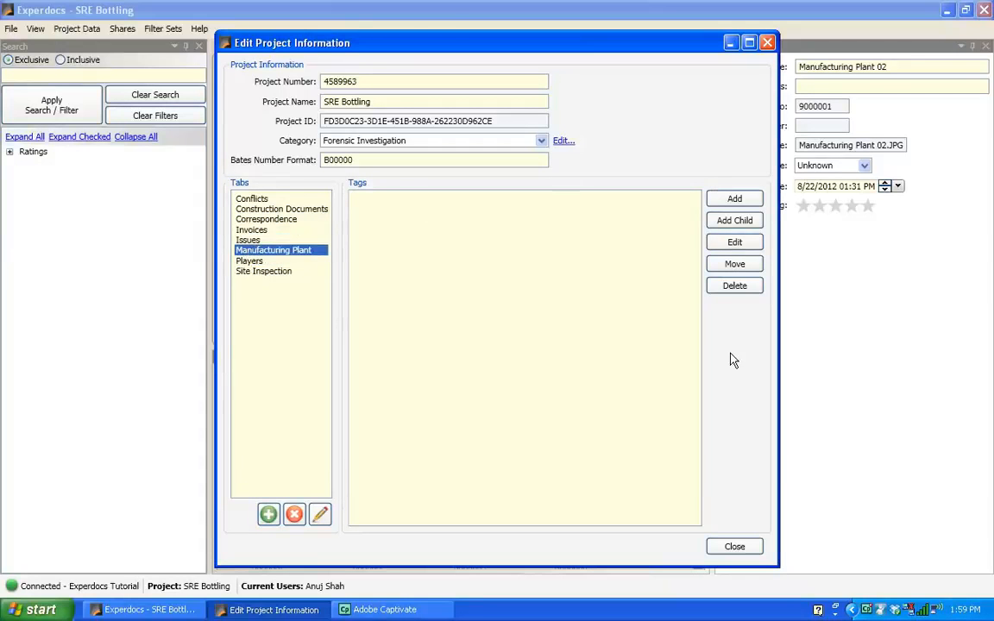
left_click(735, 547)
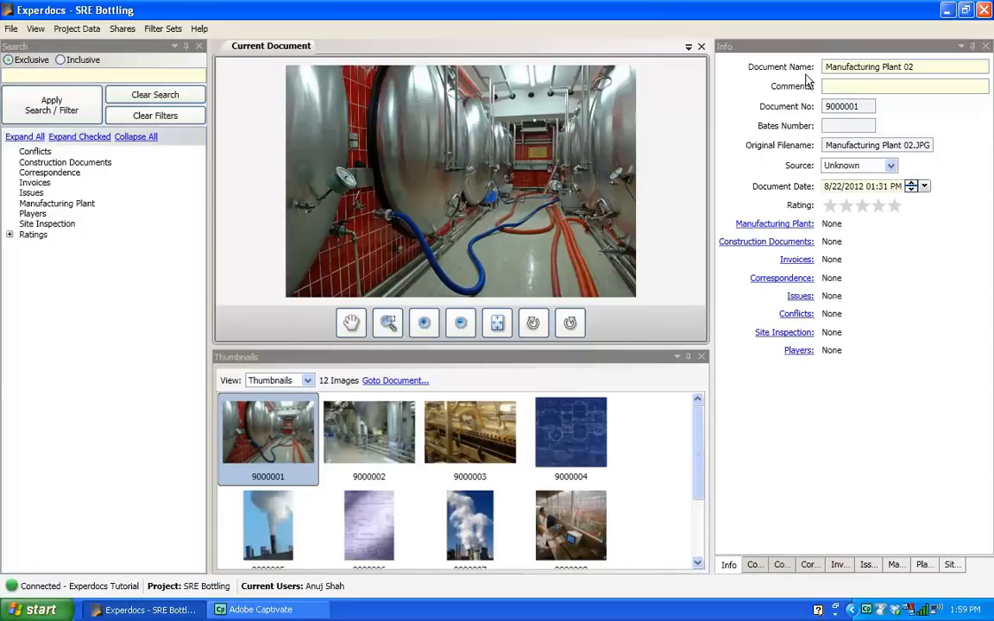
Browse the document's info panel and the new tag tab panels for Construction Documents and Correspondence.
left_click(736, 48)
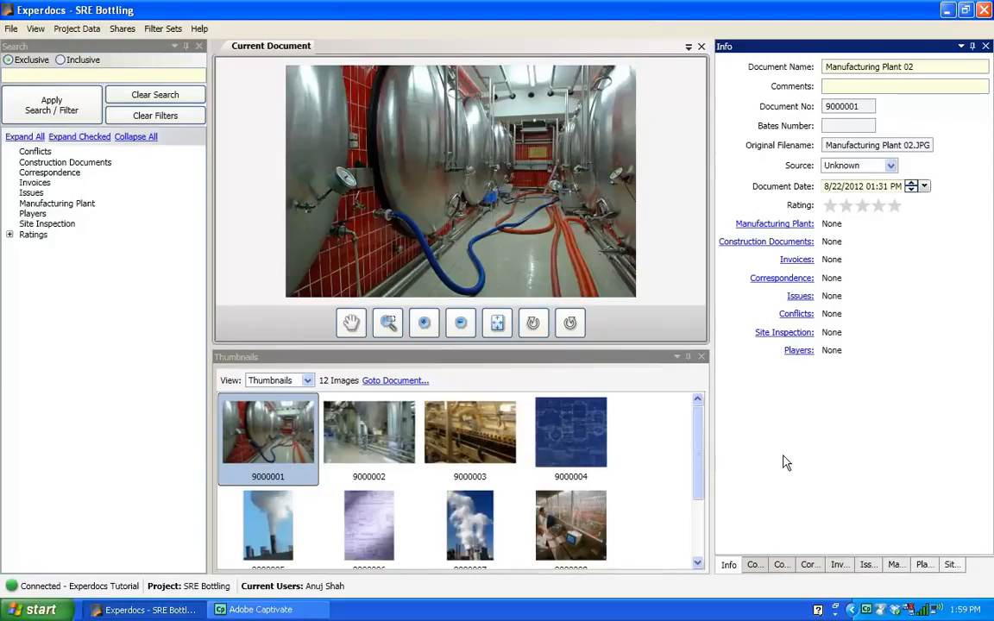
left_click_drag(698, 473, 699, 450)
left_click(751, 566)
left_click(780, 566)
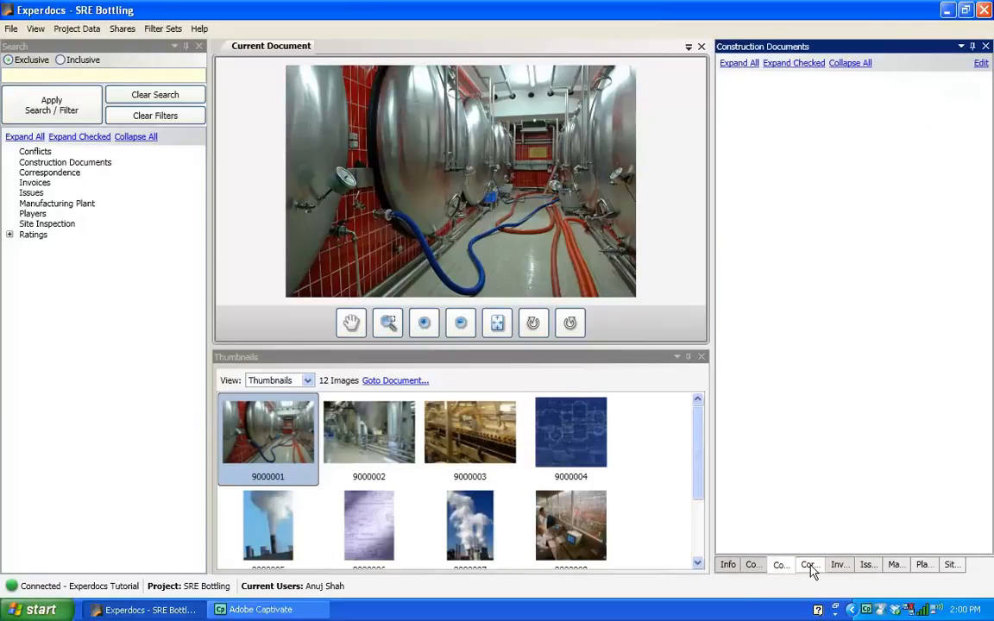
left_click(809, 566)
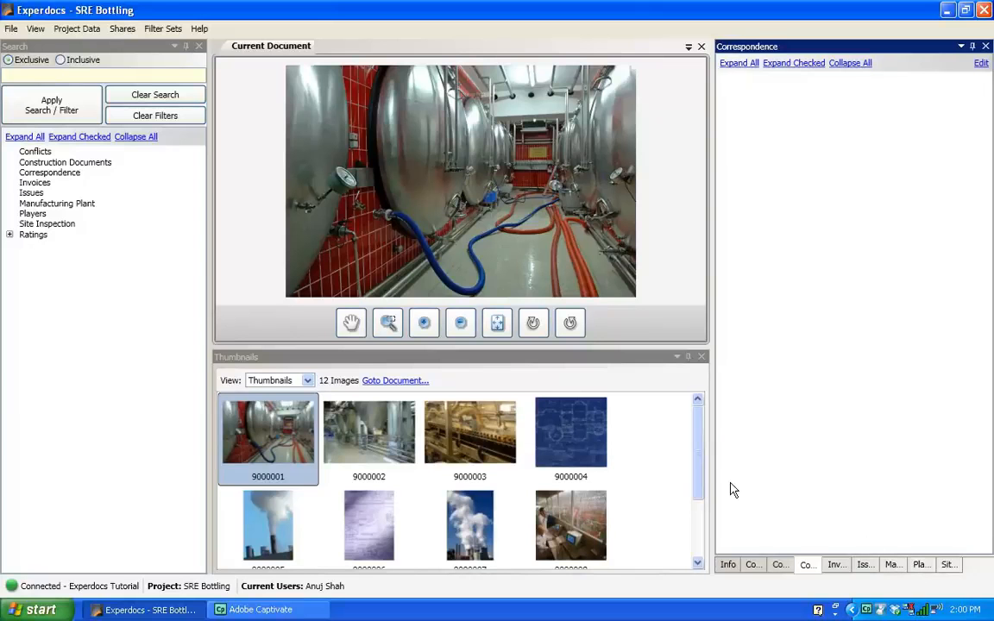
Browse through the imported photo thumbnails, previewing several documents in the viewer.
scroll(703, 469, "down", 3)
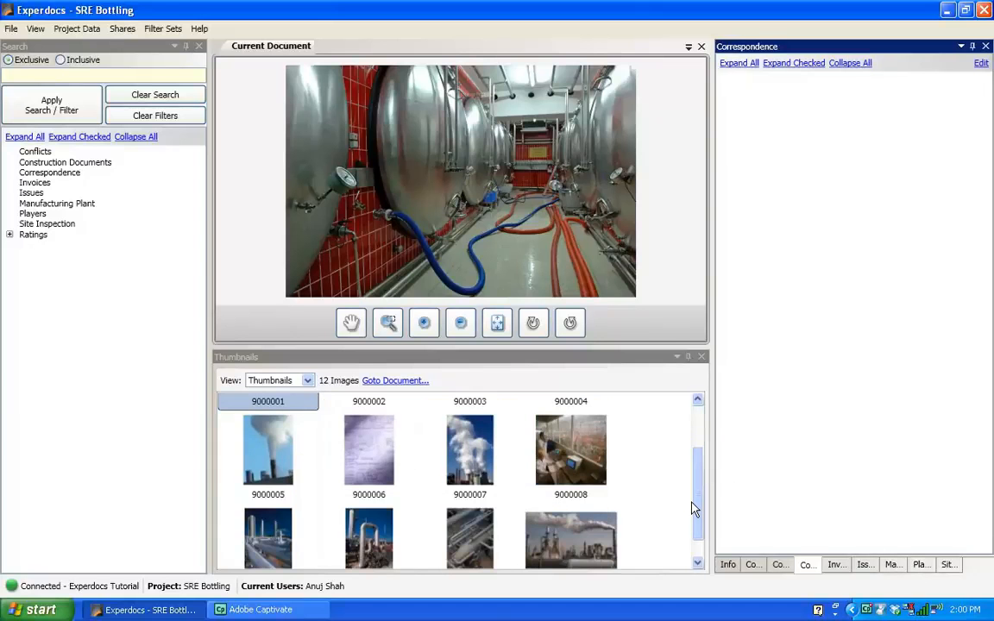
left_click(702, 413)
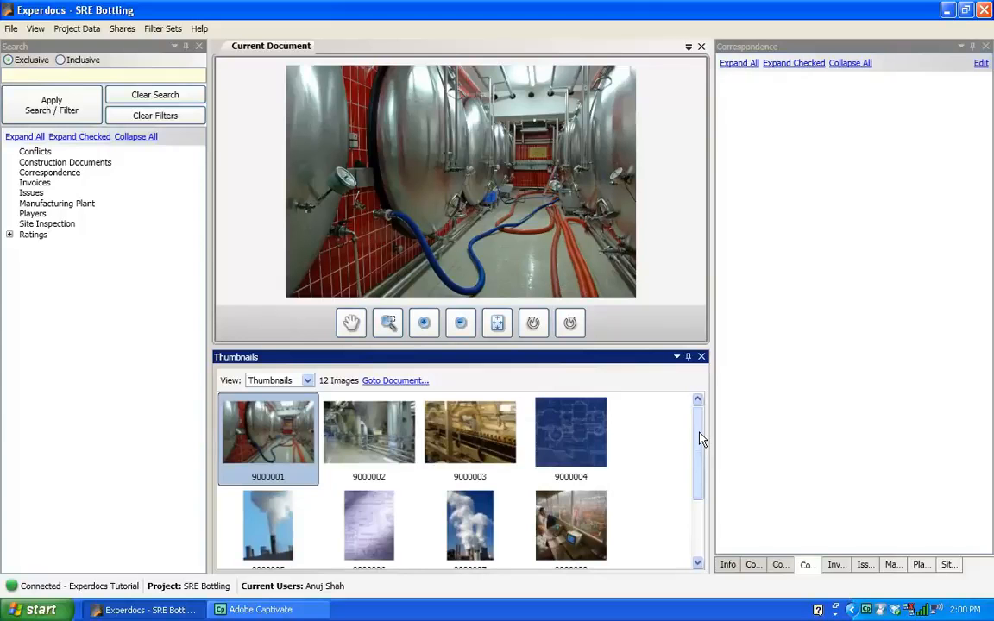
left_click(411, 436)
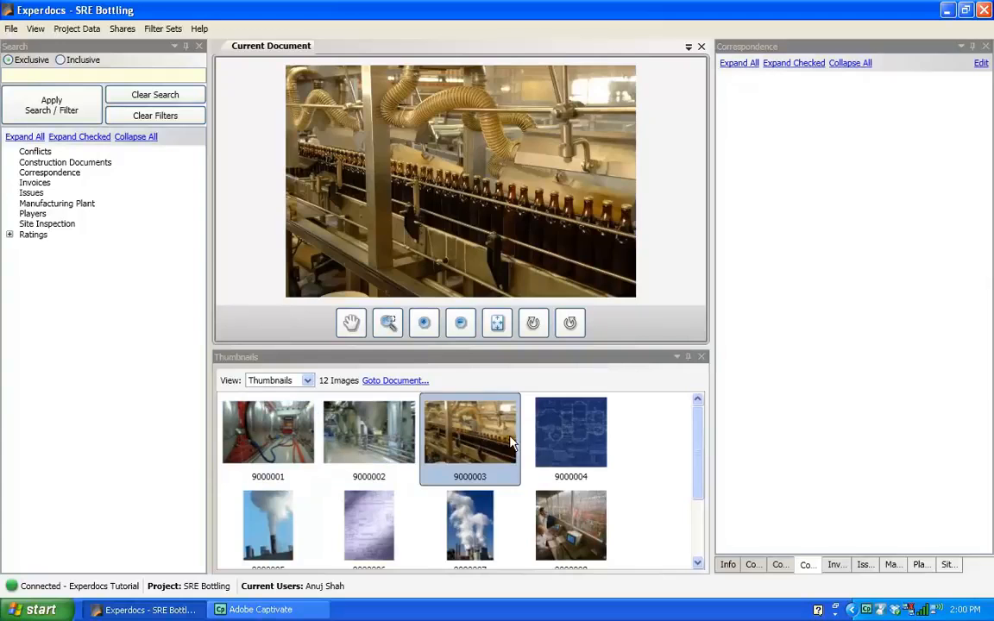
left_click(563, 437)
left_click(580, 521)
left_click(474, 523)
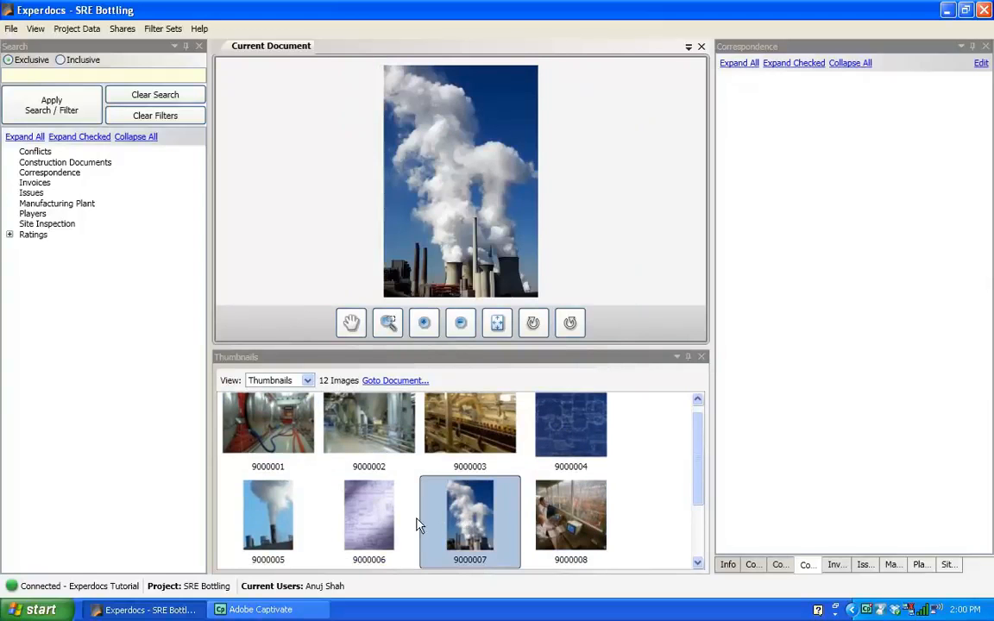
left_click(361, 522)
left_click(275, 516)
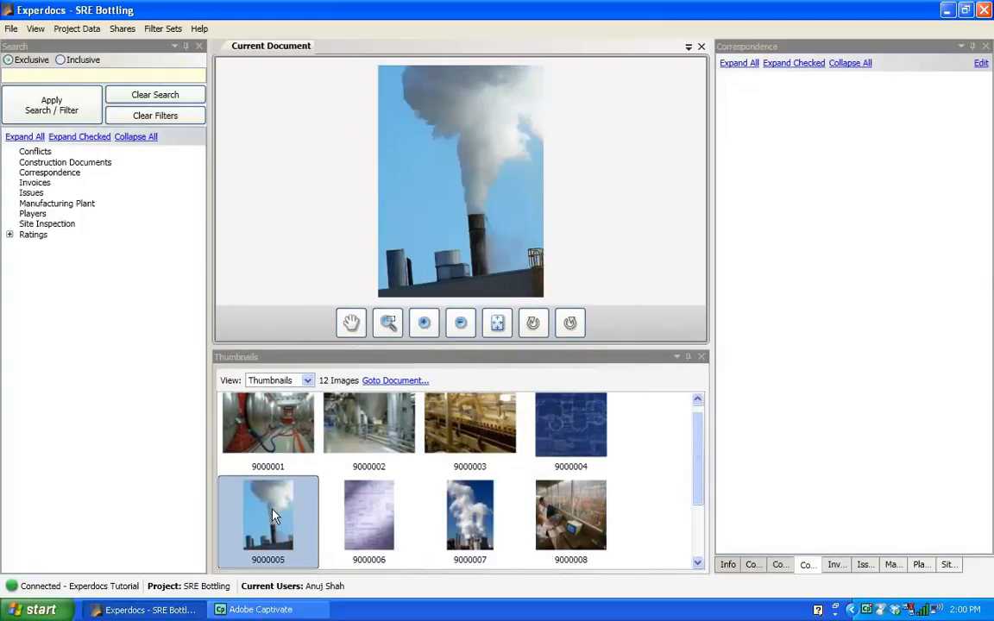
left_click(268, 440)
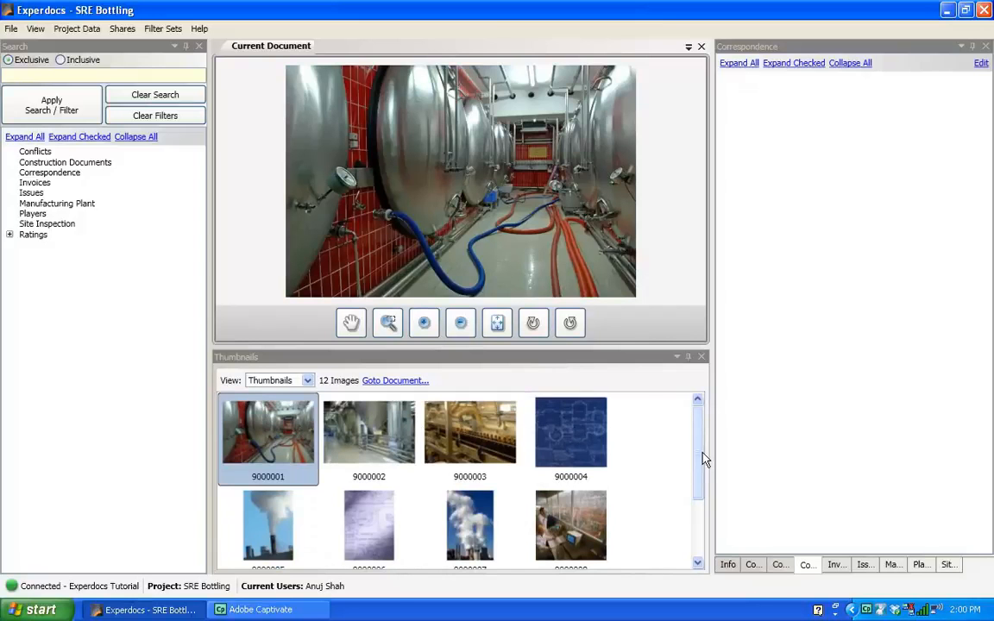
scroll(704, 482, "down", 2)
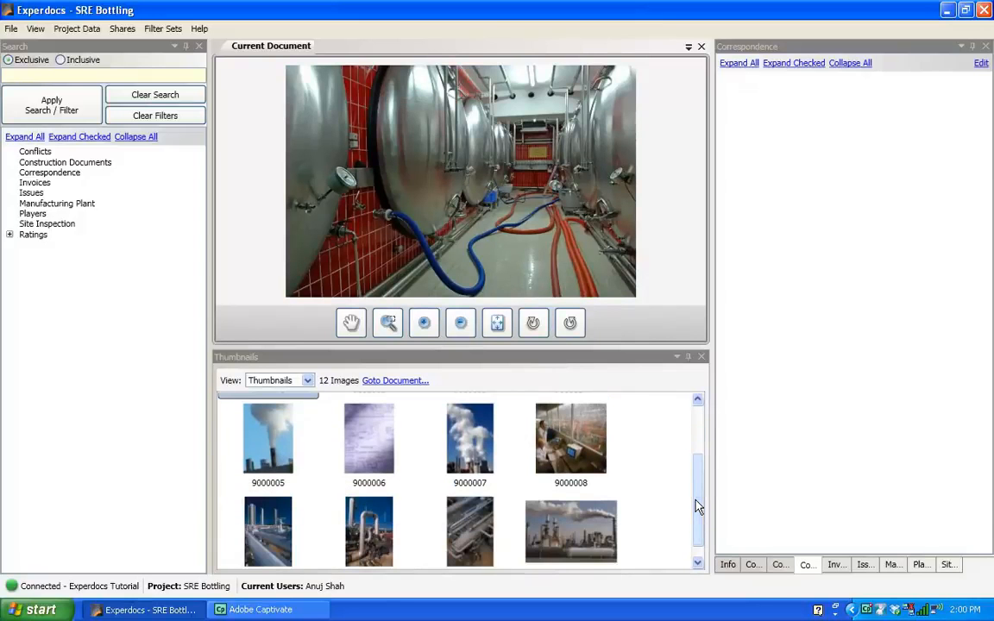
scroll(699, 514, "down", 1)
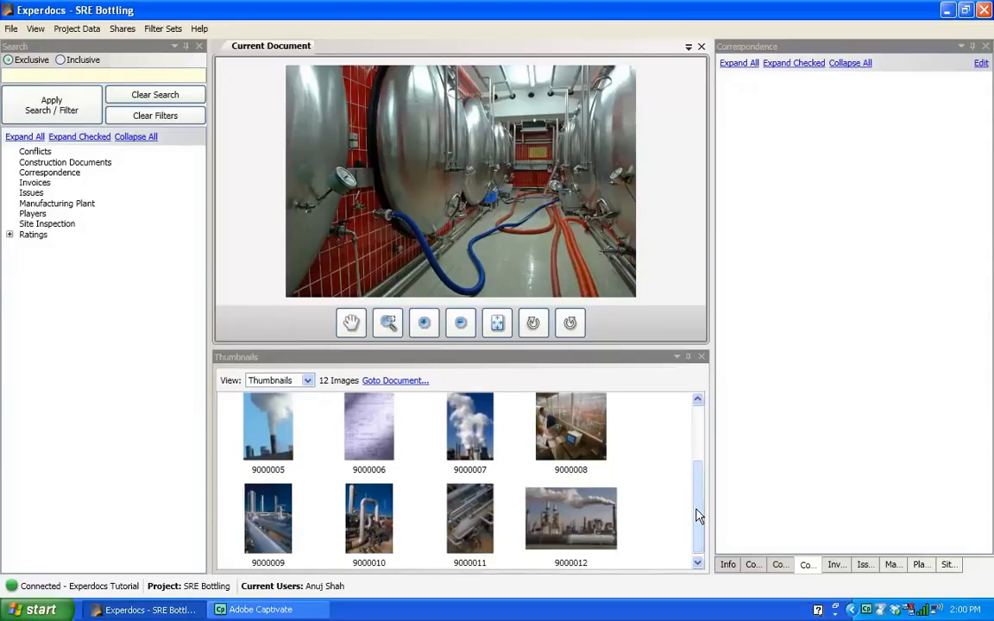
left_click(539, 414)
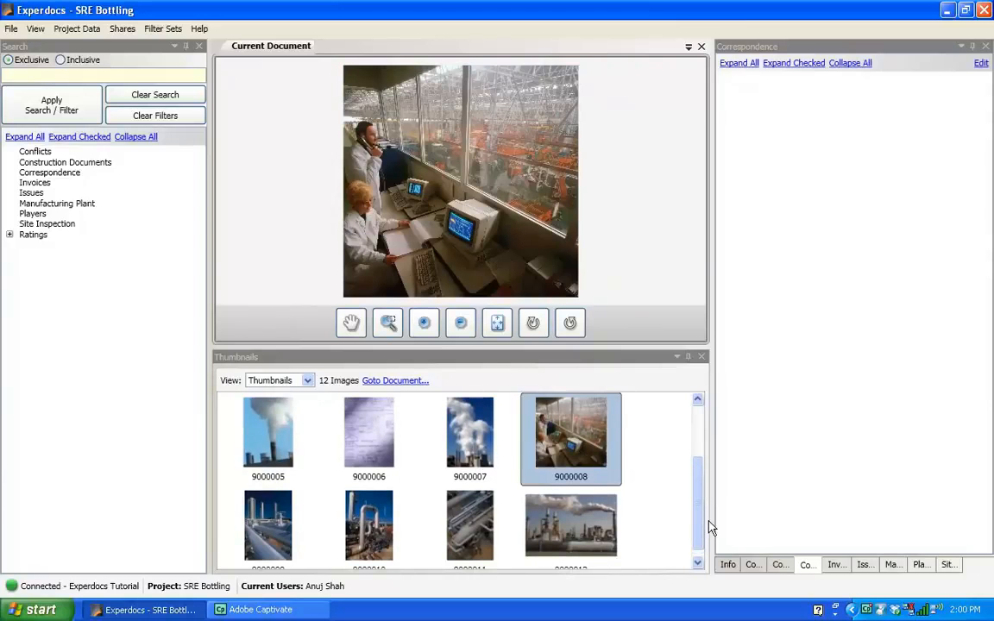
scroll(565, 460, "up", 2)
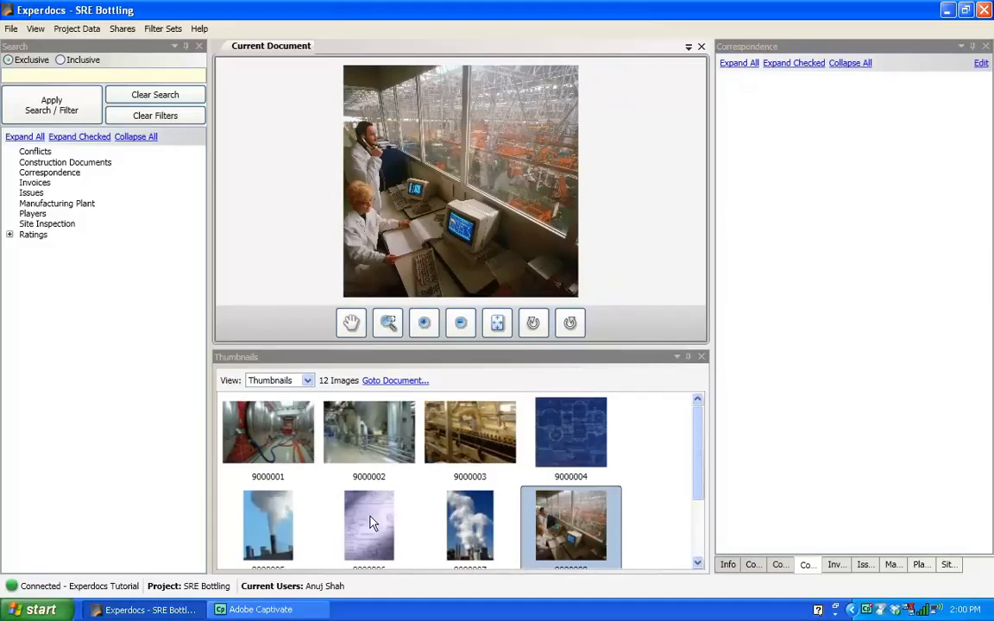
left_click(370, 522)
left_click(548, 462)
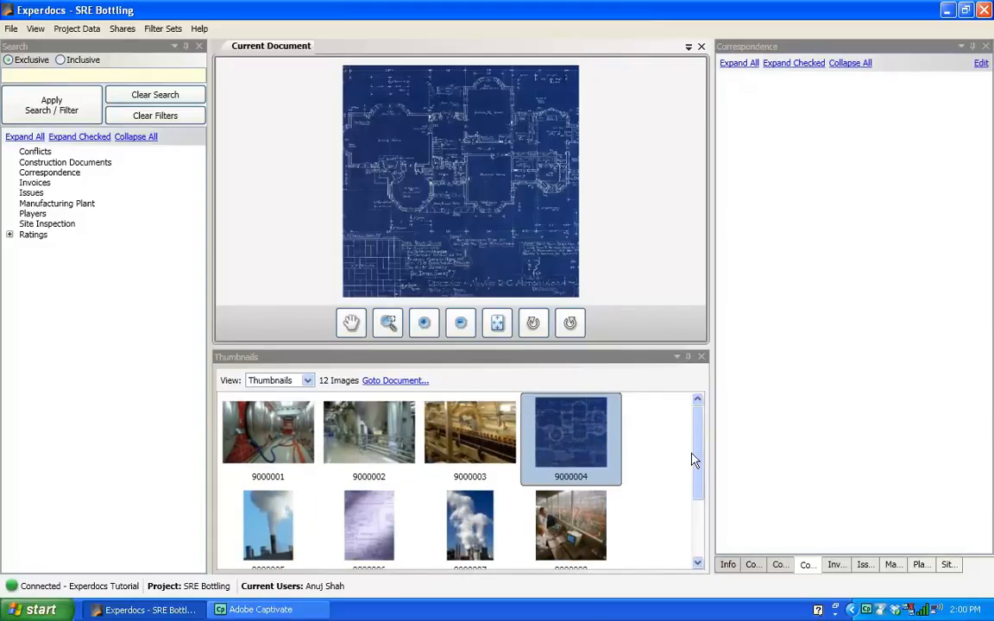
left_click(271, 446)
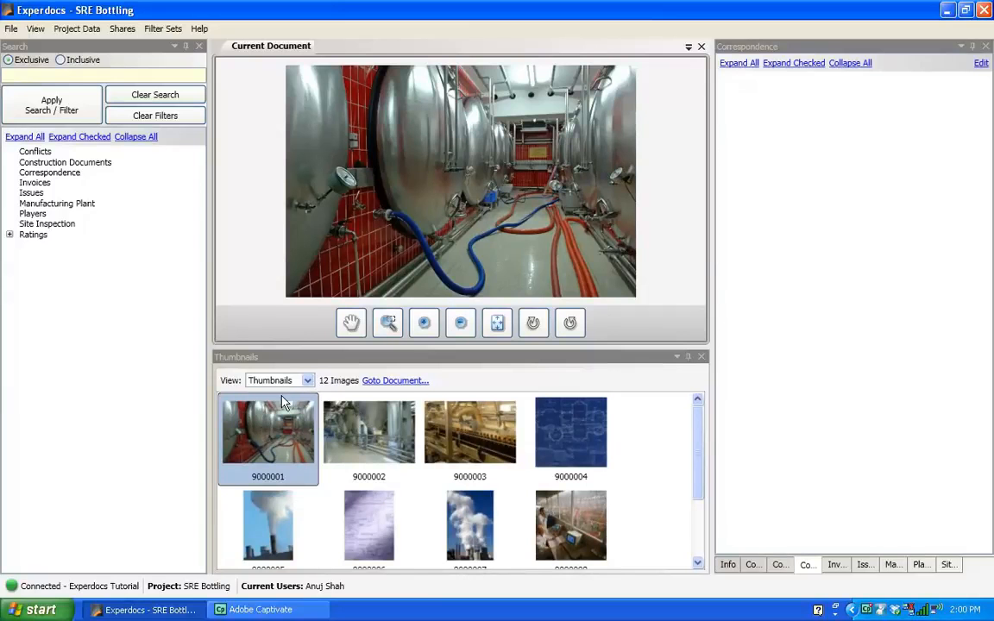
left_click(367, 453)
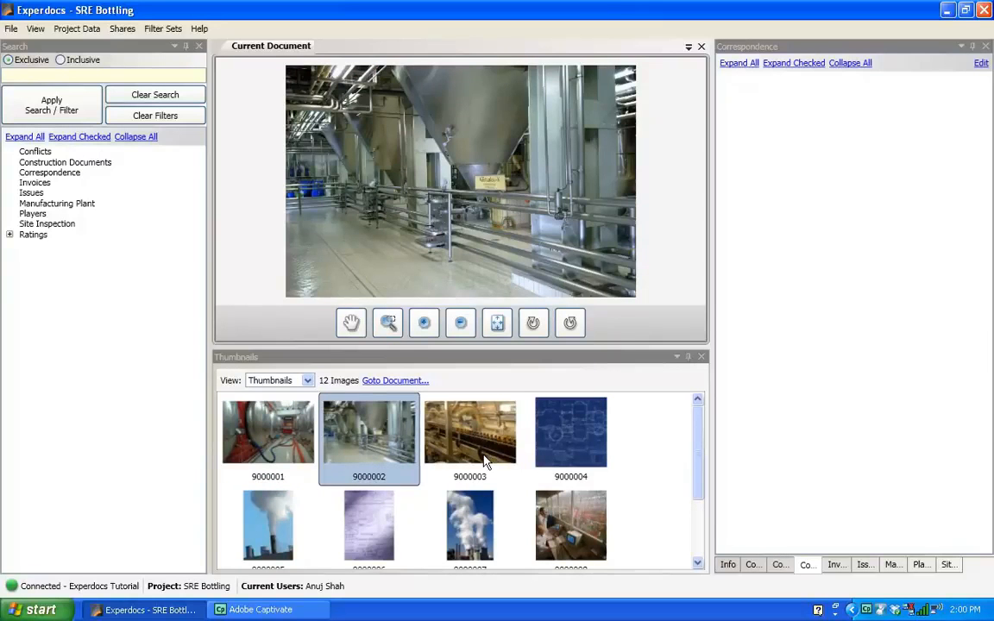
left_click(466, 431)
left_click(552, 513)
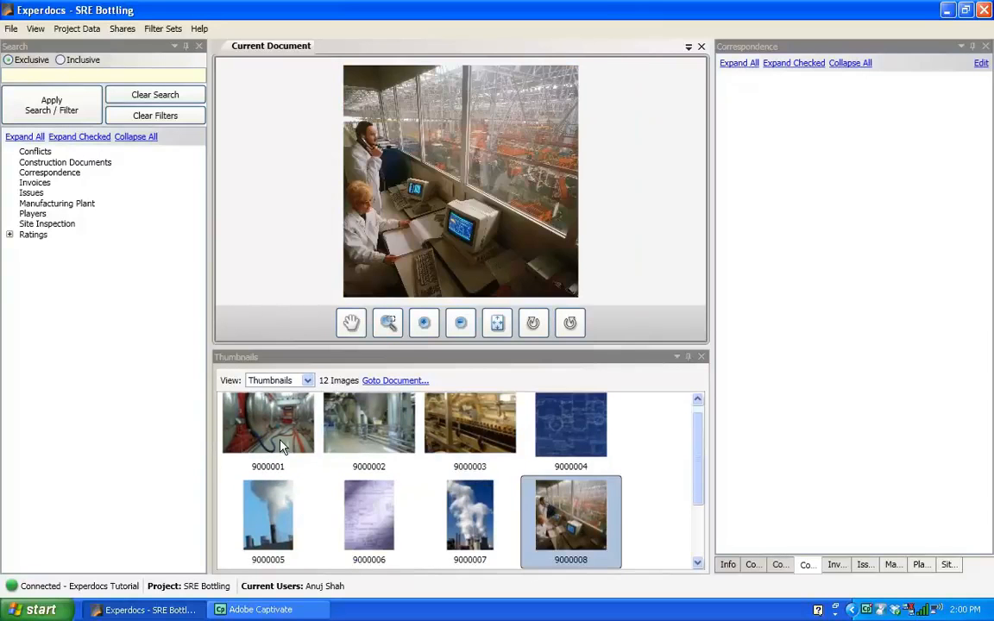
left_click(252, 402)
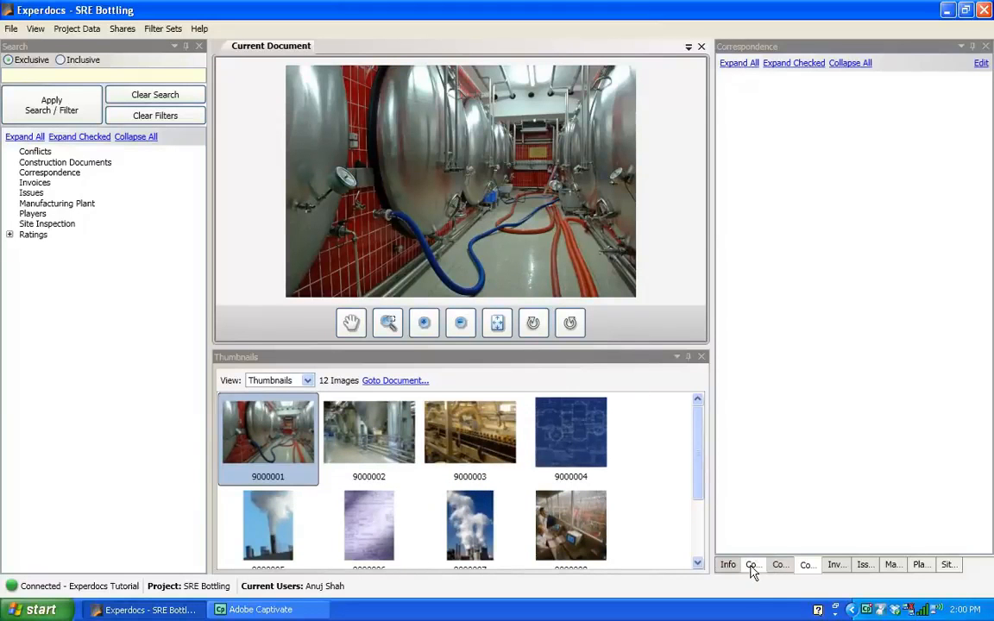
Open the Manufacturing Plant tab's tag editor and add a tag named Interior.
left_click(893, 569)
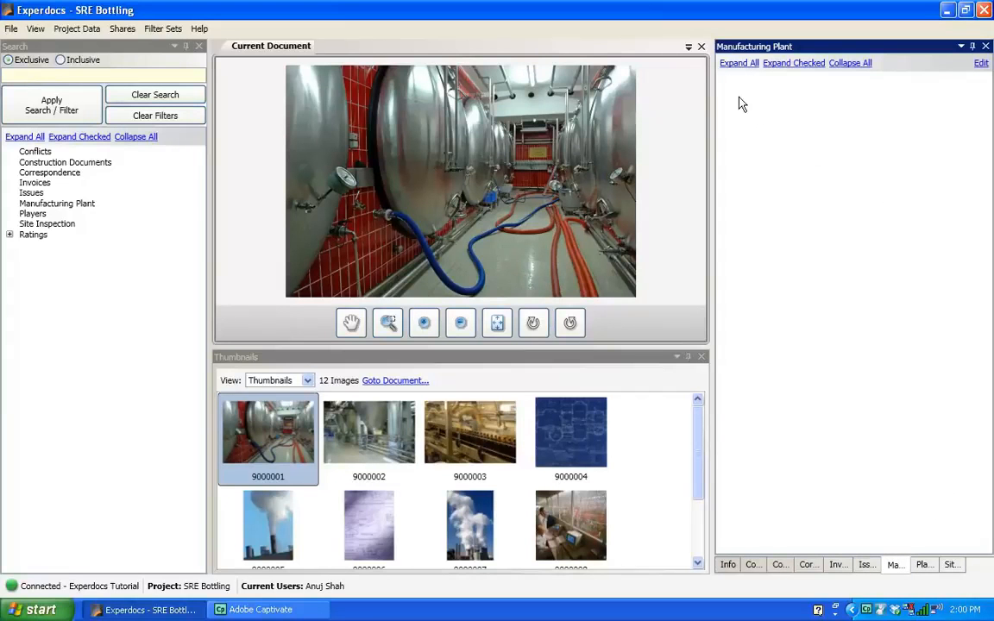
left_click(981, 66)
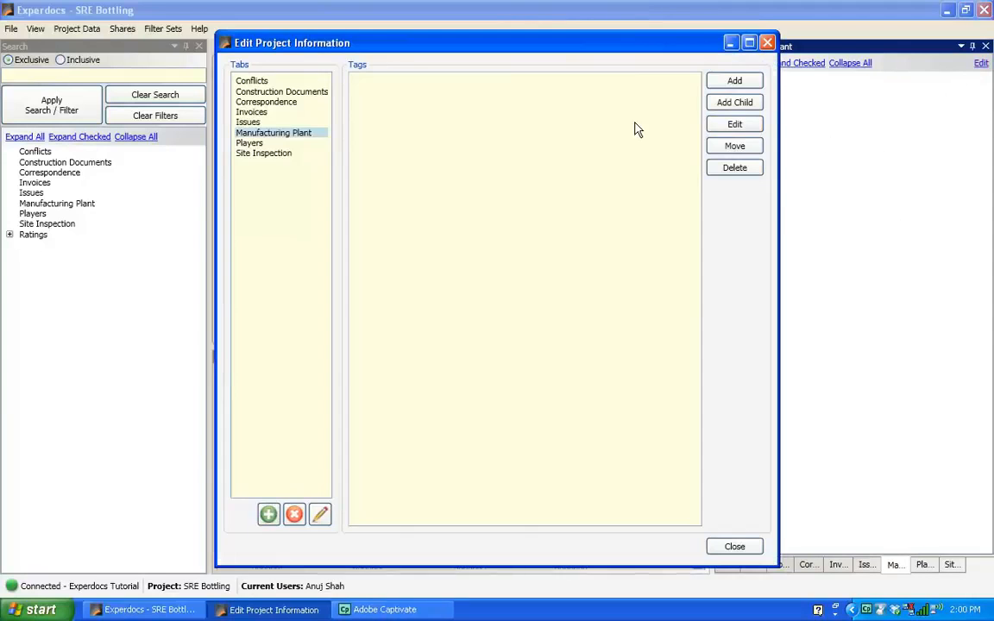
left_click(735, 81)
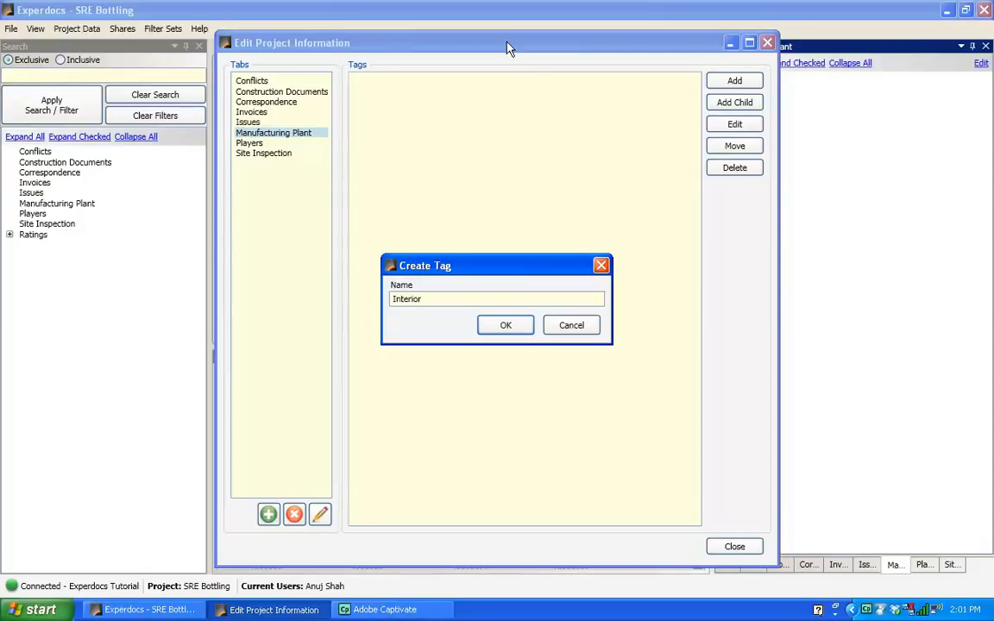
left_click(506, 326)
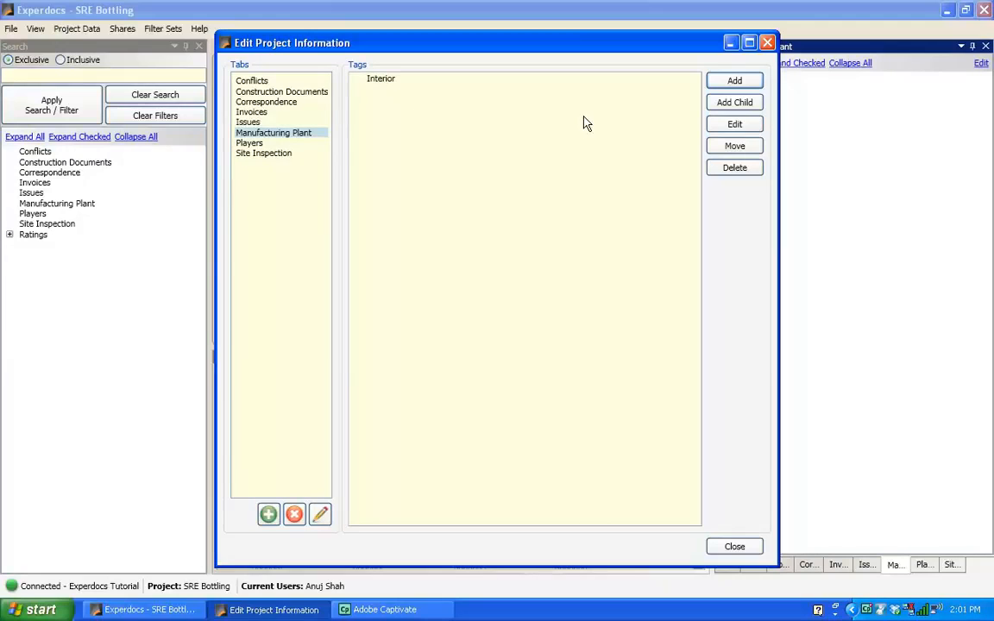
Add a tag named Exterior to the Manufacturing Plant tab.
left_click(734, 80)
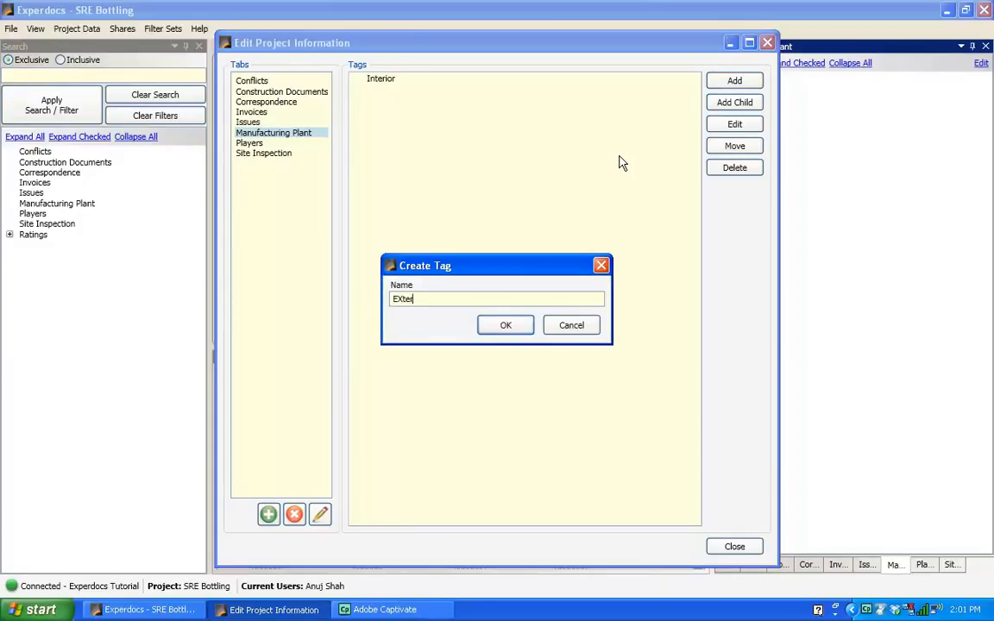
key("BackSpace")
key("BackSpace")
key("BackSpace")
type("x")
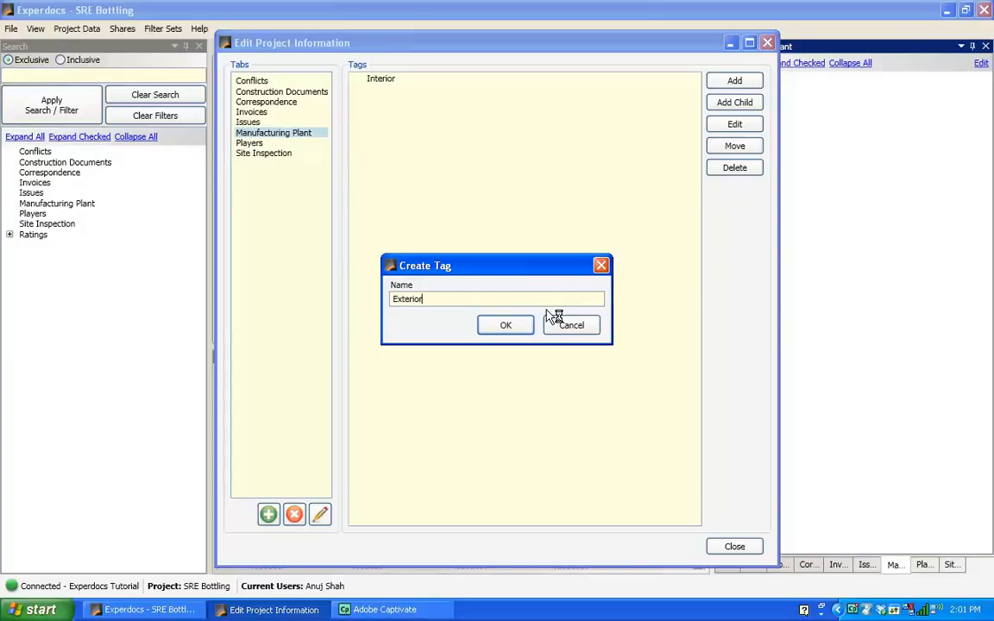
left_click(519, 328)
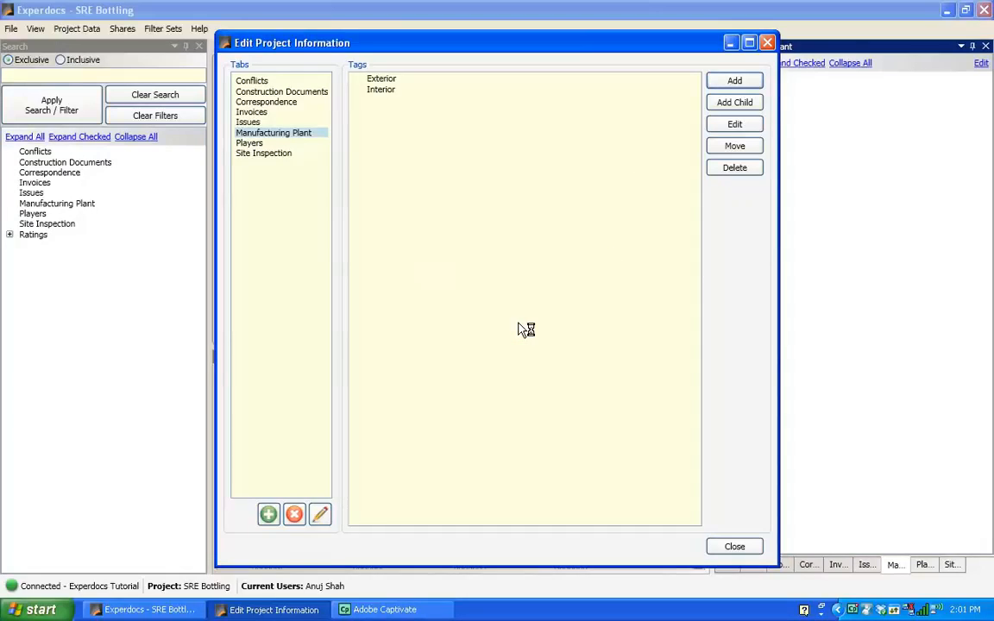
Add a tag named Pipeline to the Manufacturing Plant tab.
left_click(739, 82)
type("Pipeline")
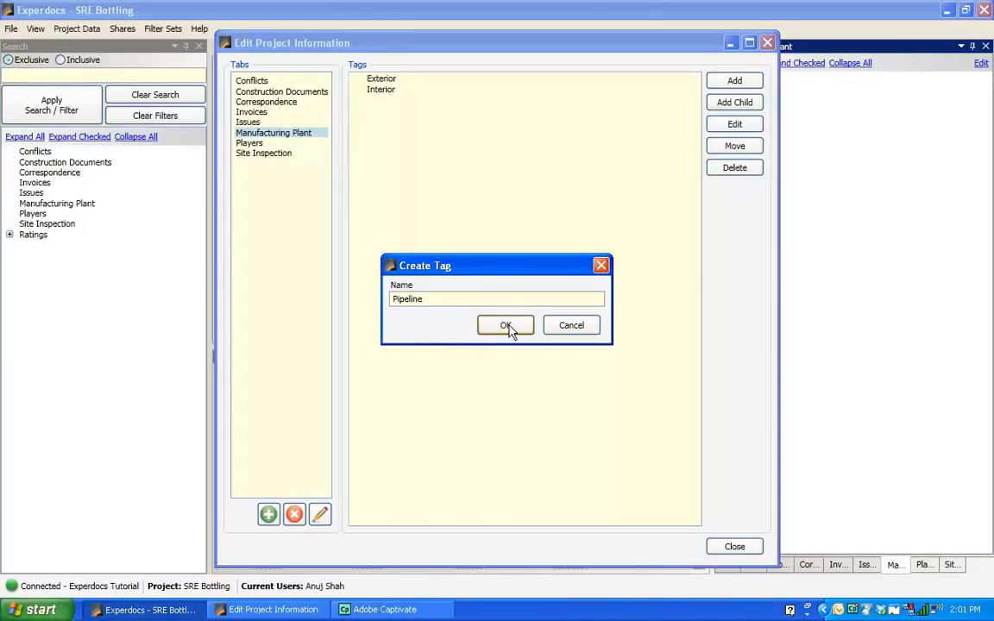
left_click(507, 328)
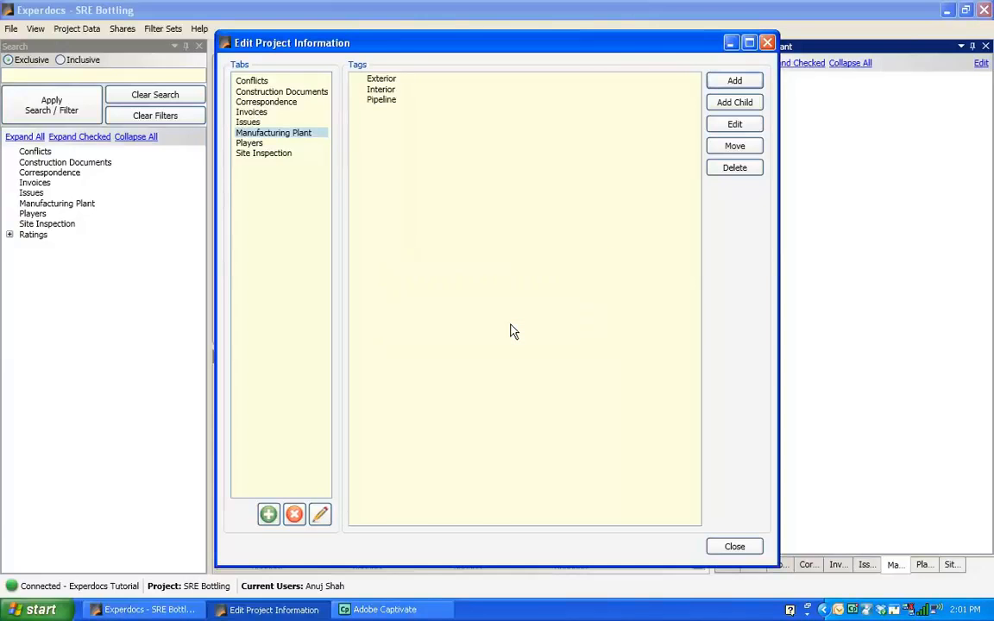
Add a tag named Smokestack to the Manufacturing Plant tab and close the tag editor.
left_click(740, 82)
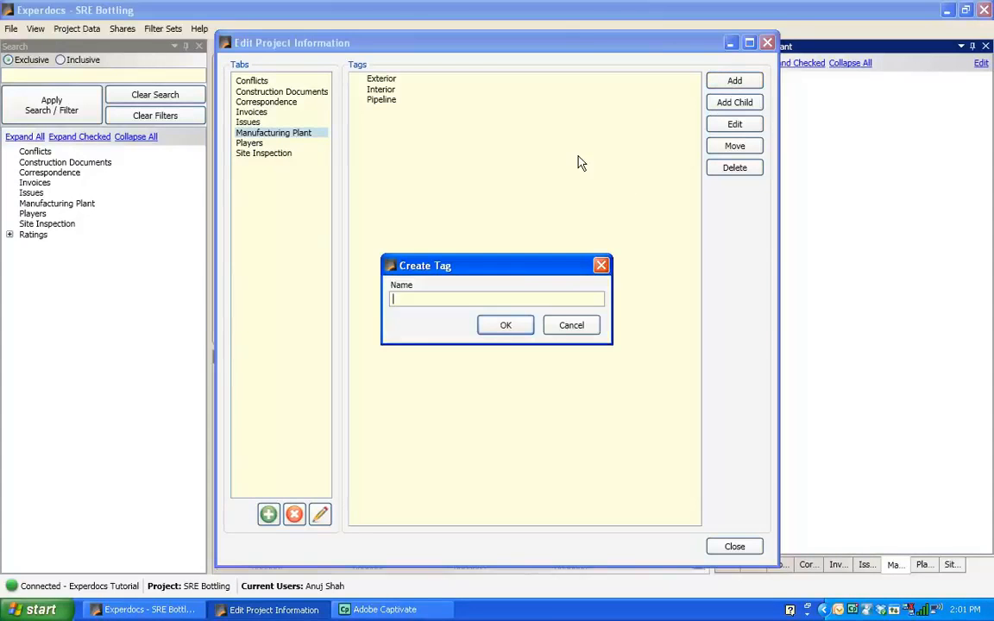
type("Smokestack")
left_click(505, 326)
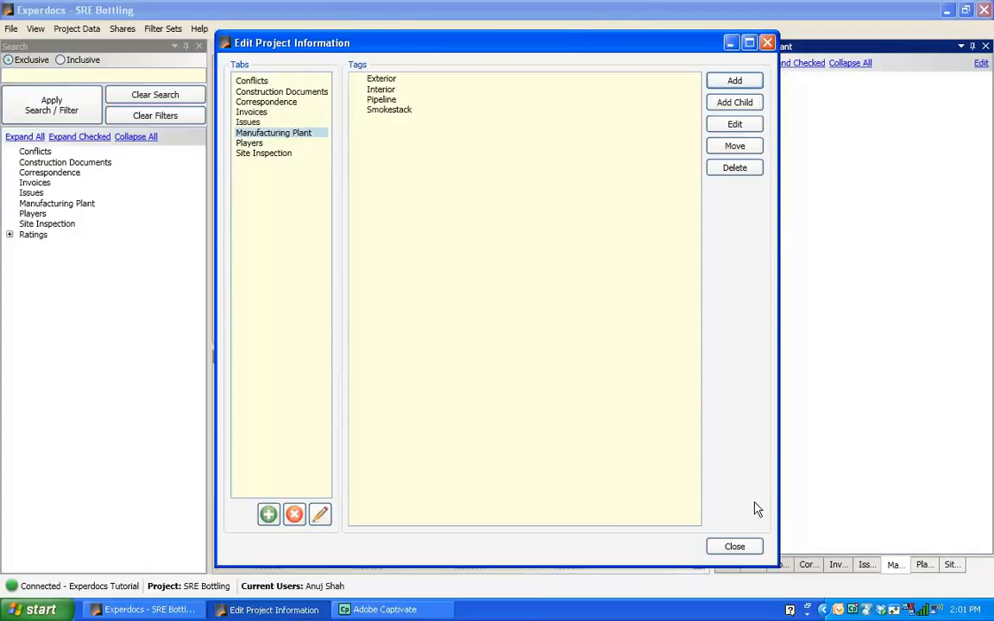
left_click(734, 547)
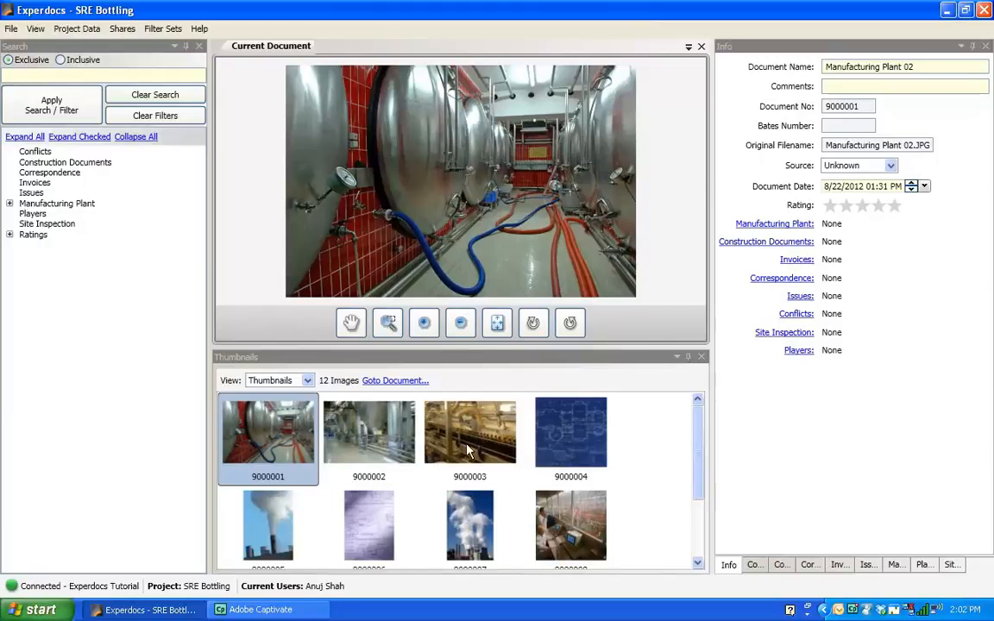
Browse the first photo thumbnails, previewing each document in the viewer.
left_click(388, 443)
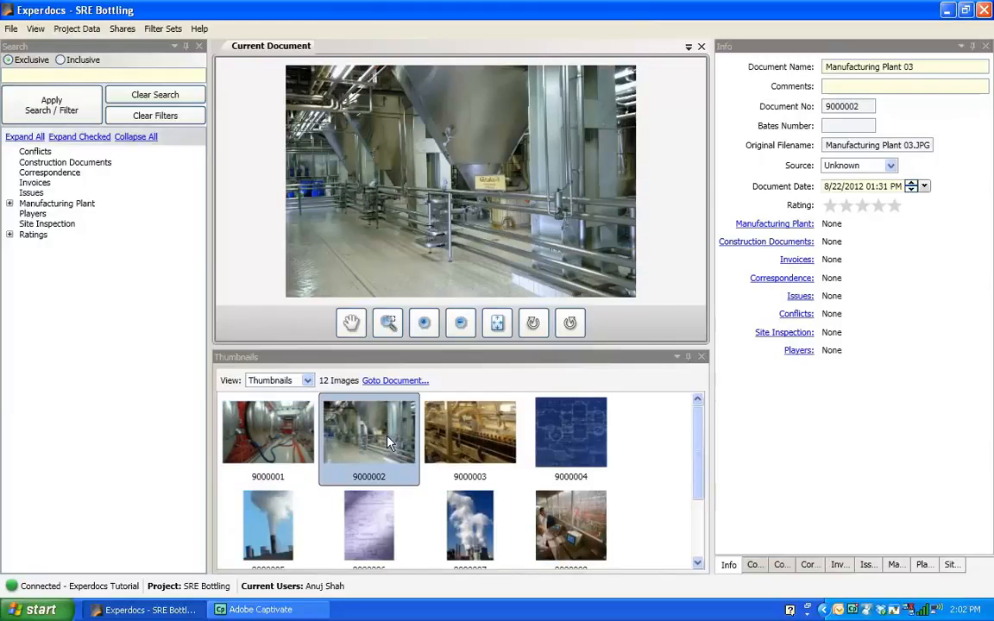
left_click(457, 441)
left_click(567, 436)
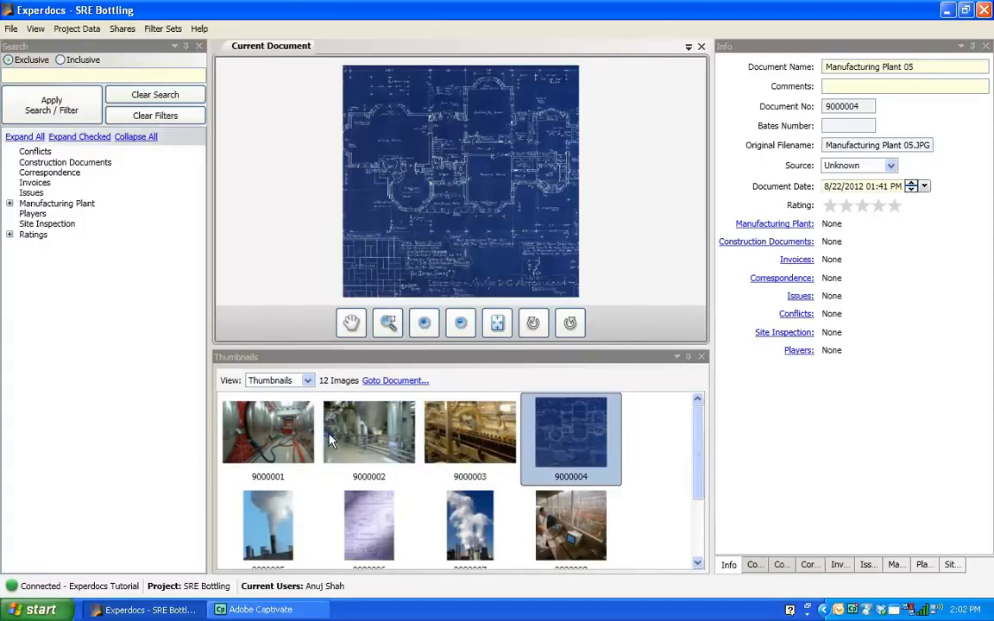
left_click(246, 446)
left_click(332, 402)
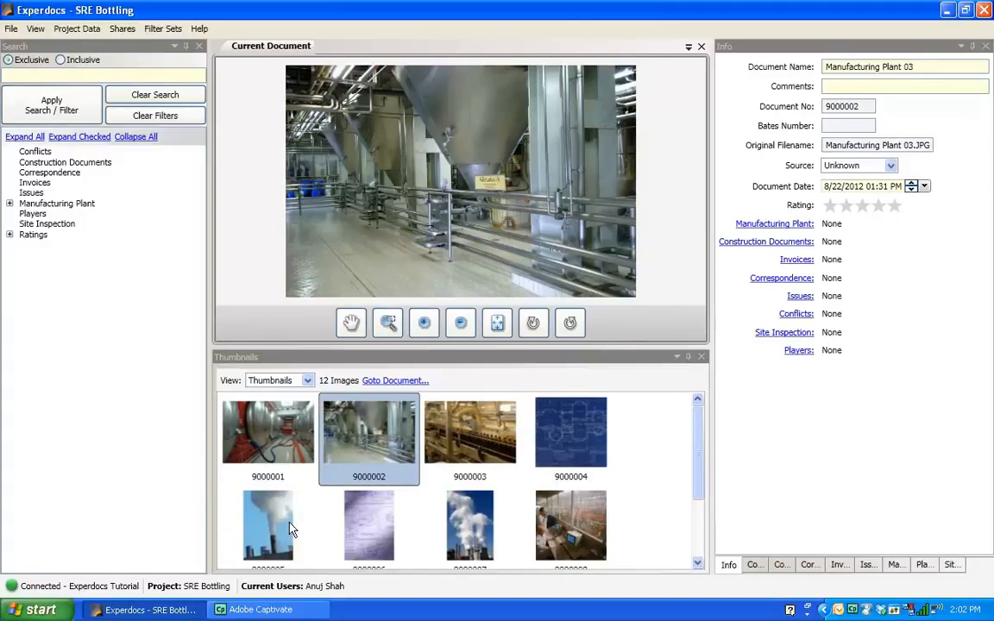
left_click(287, 496)
left_click(261, 422)
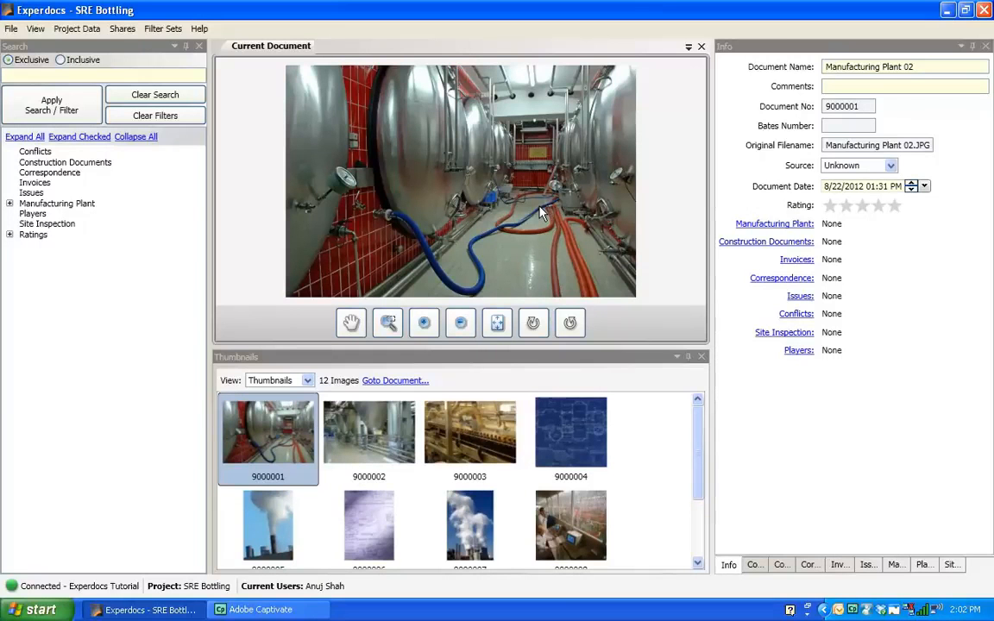
Tag photo 9000001 as Interior under the Manufacturing Plant tags.
left_click(894, 566)
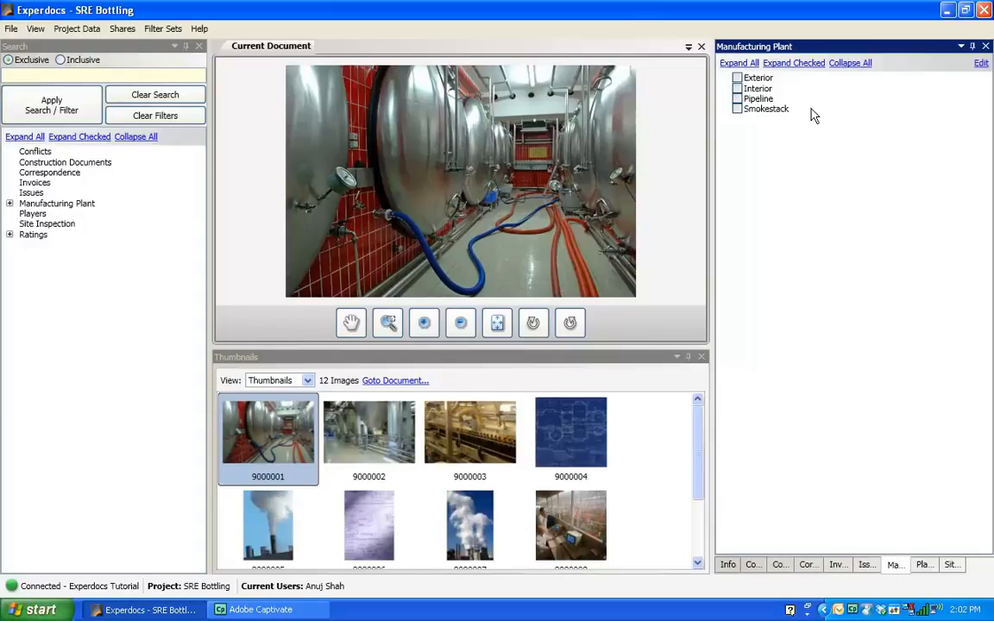
left_click(736, 89)
Add a tag named Brewing tank to the Manufacturing Plant tab and close the tag editor.
left_click(981, 65)
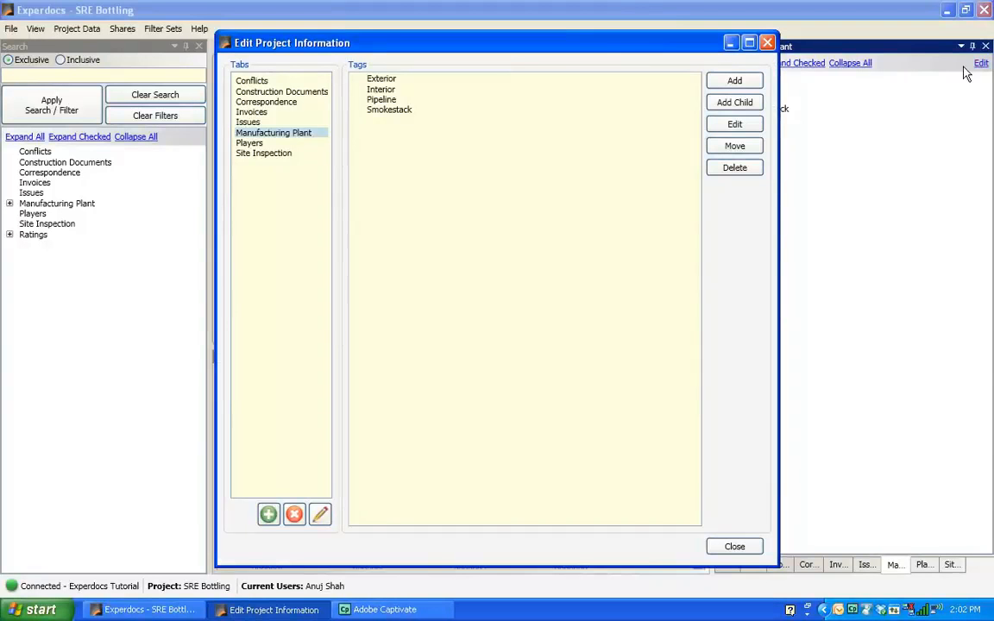
left_click(734, 82)
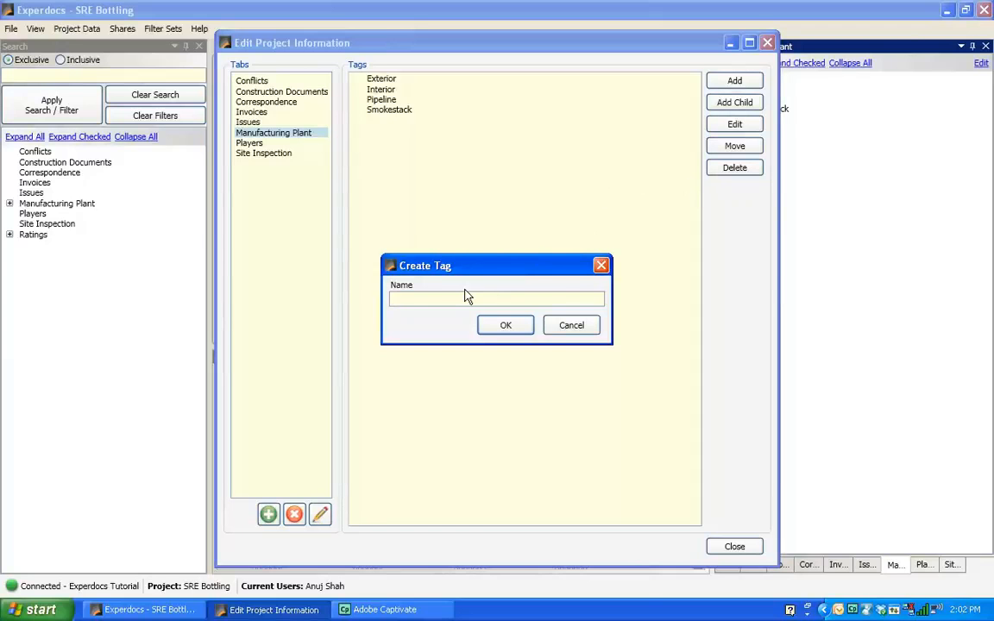
type("Brewing tank")
left_click(500, 332)
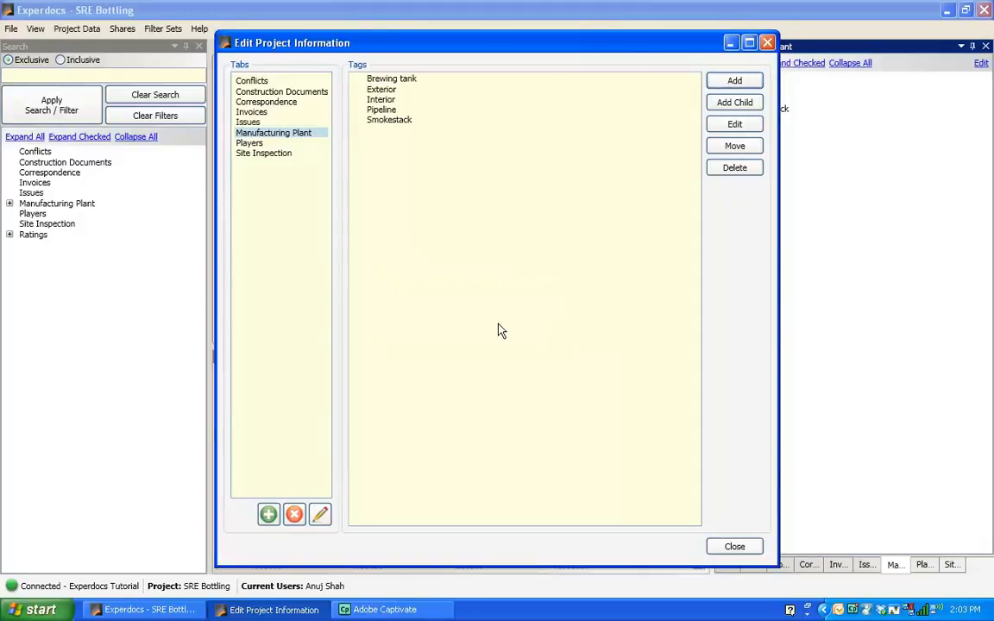
left_click(733, 545)
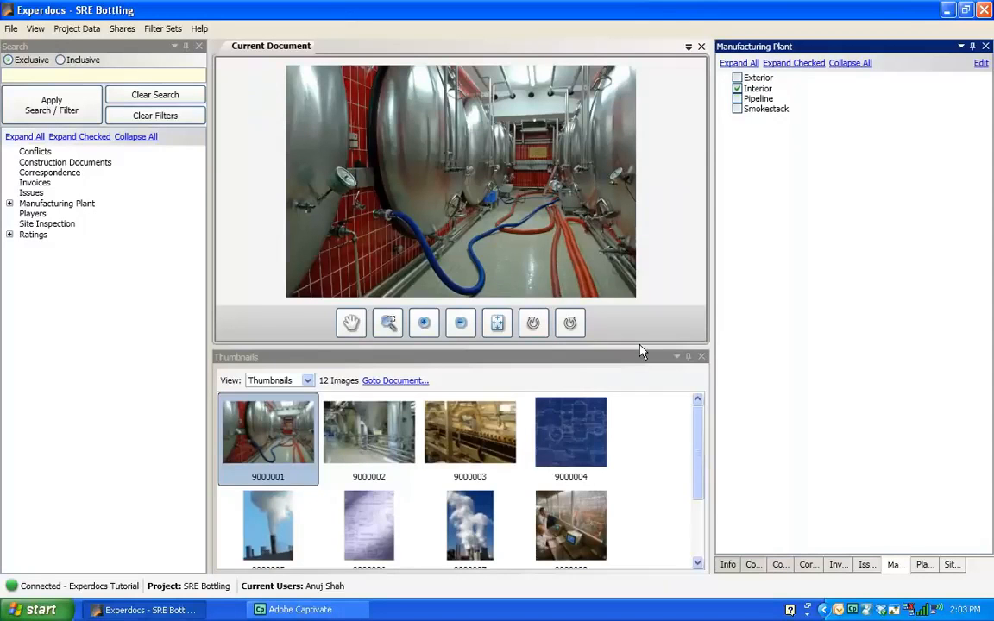
Tag photo 9000001 with the new Brewing tank tag.
left_click(893, 565)
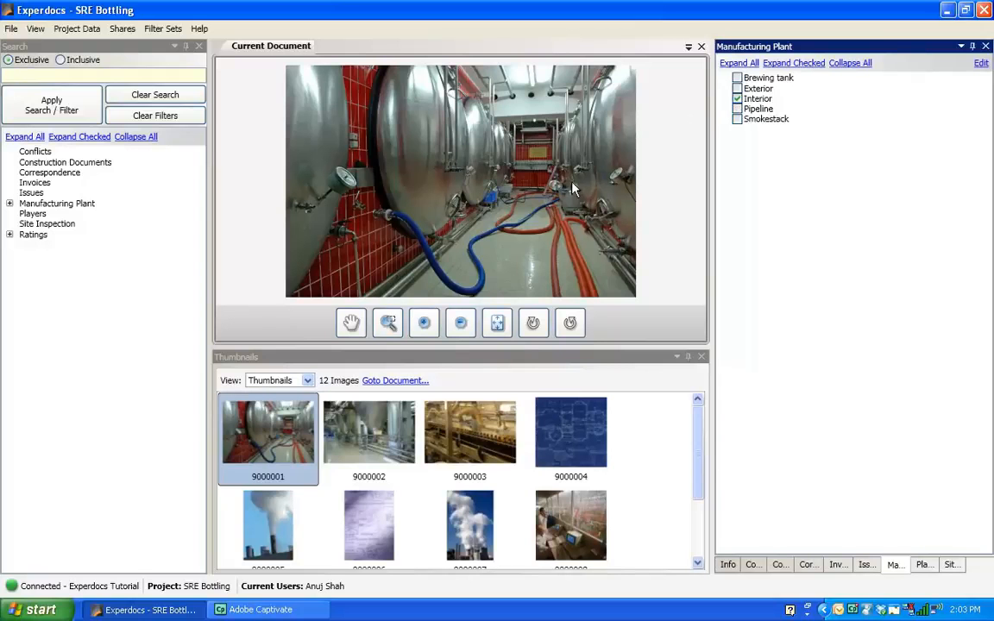
left_click(738, 79)
Tag photo 9000002 as Interior and Brewing tank under Manufacturing Plant.
left_click(378, 447)
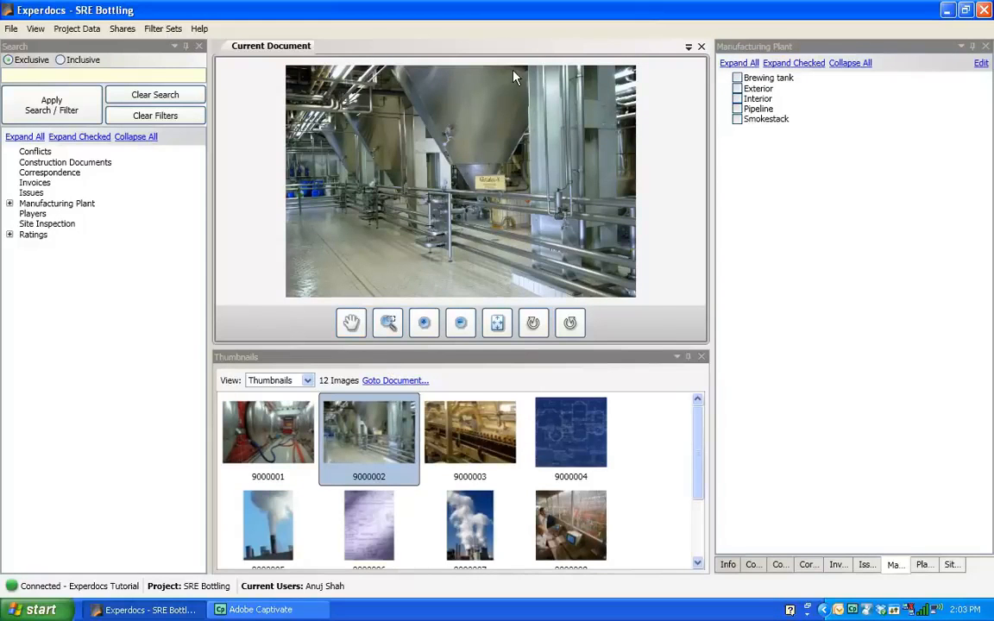
left_click(747, 98)
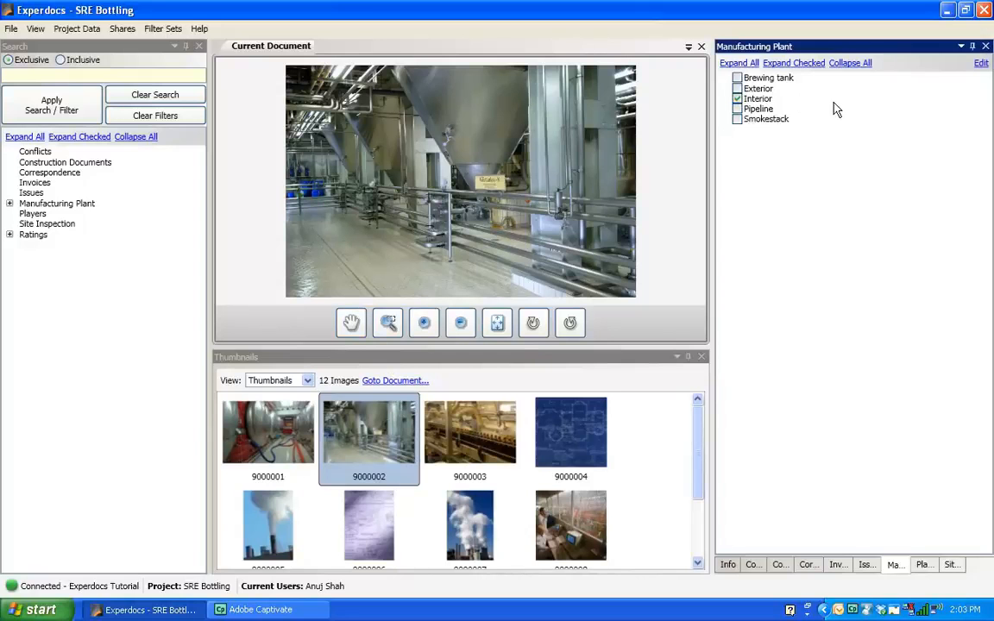
left_click(737, 78)
Tag photo 9000003 as Interior under Manufacturing Plant.
left_click(473, 446)
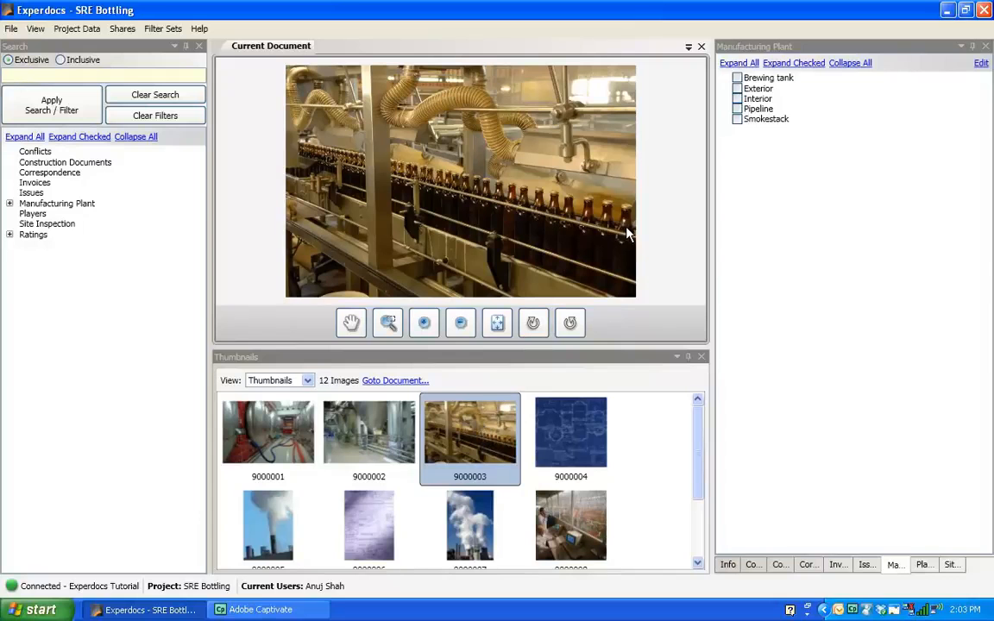
left_click(737, 99)
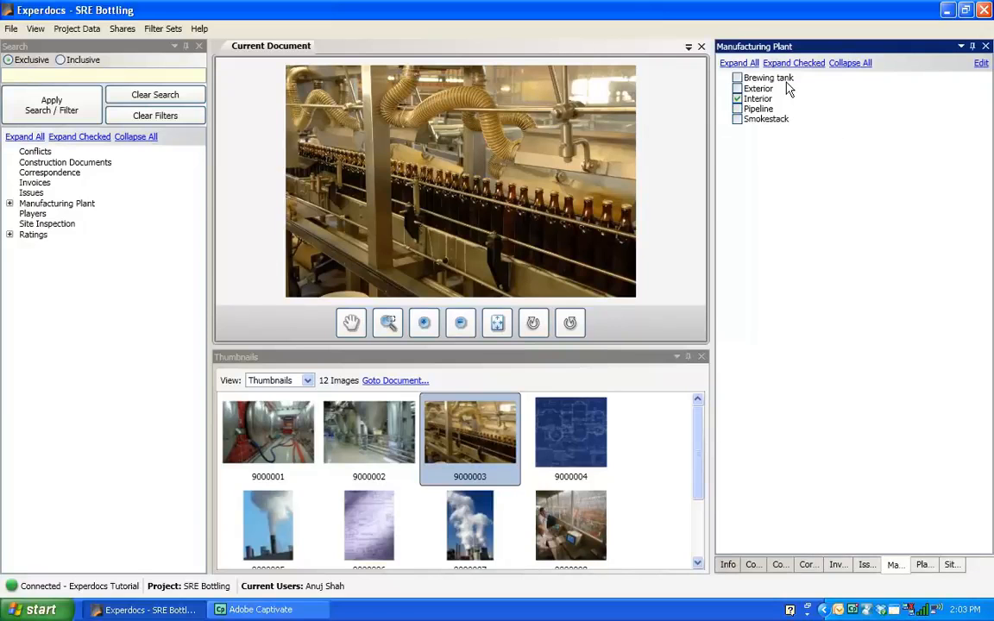
Add a tag named Bottling center to the Manufacturing Plant tab and close the tag editor.
left_click(981, 68)
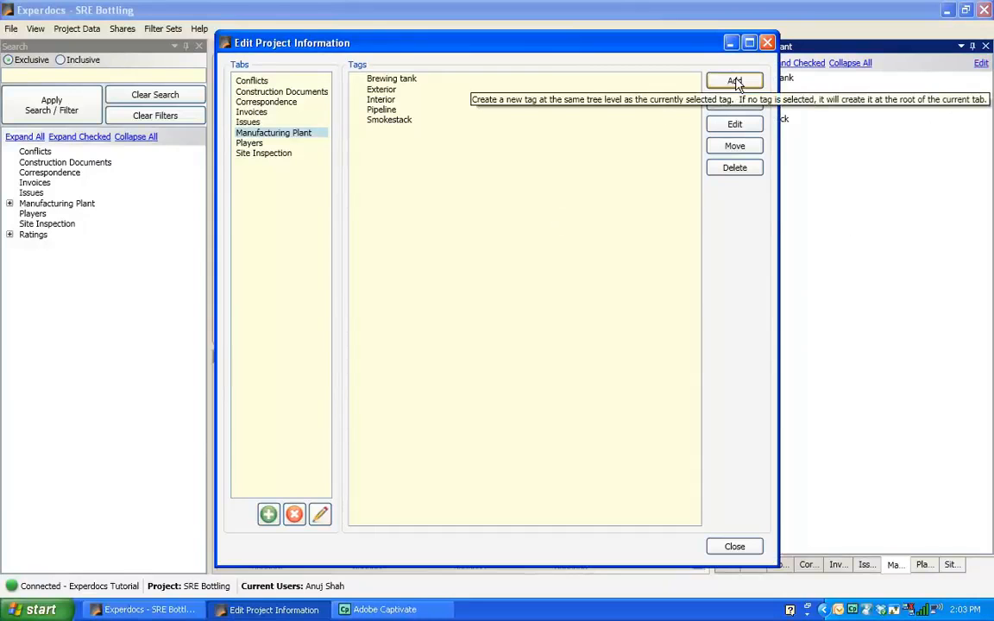
left_click(736, 82)
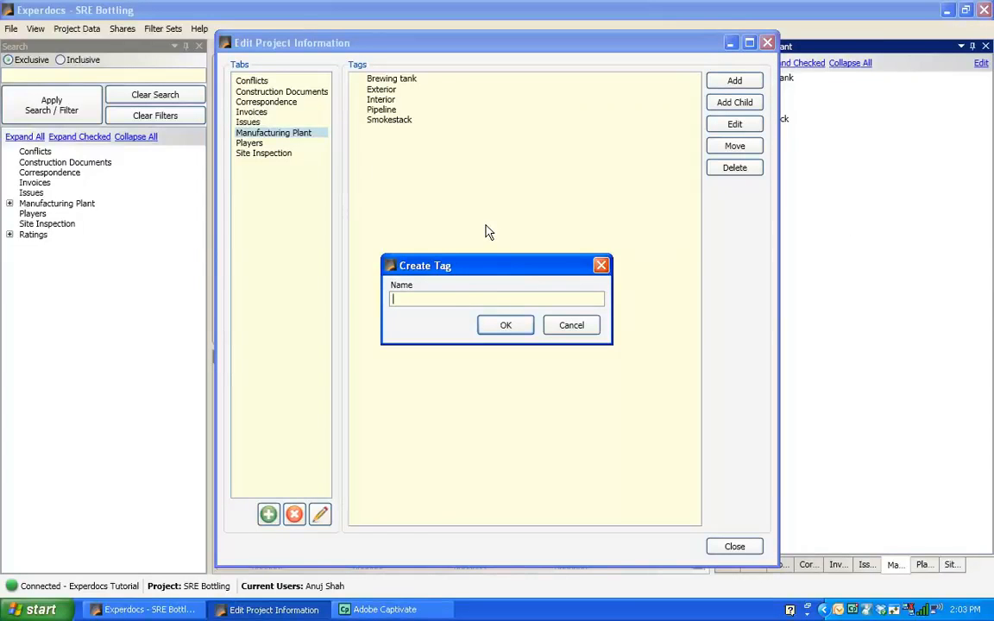
type("Bottl")
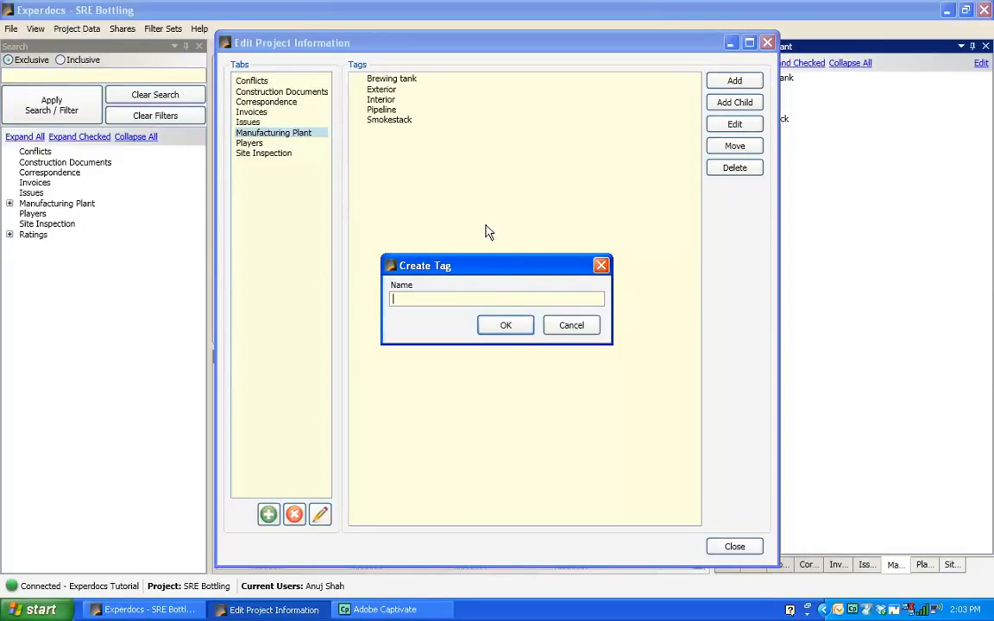
type("ing center")
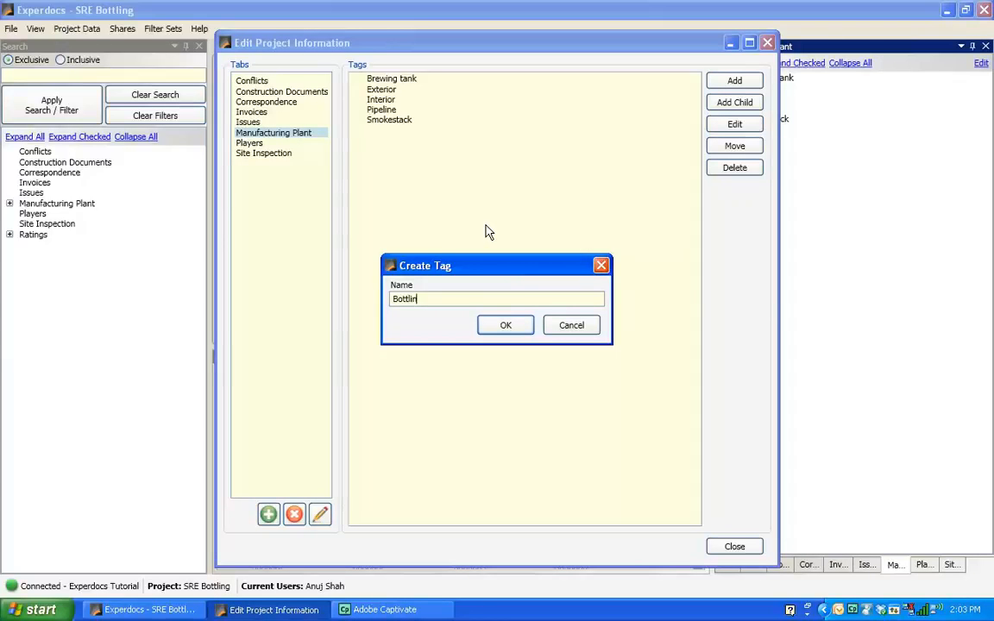
left_click(513, 331)
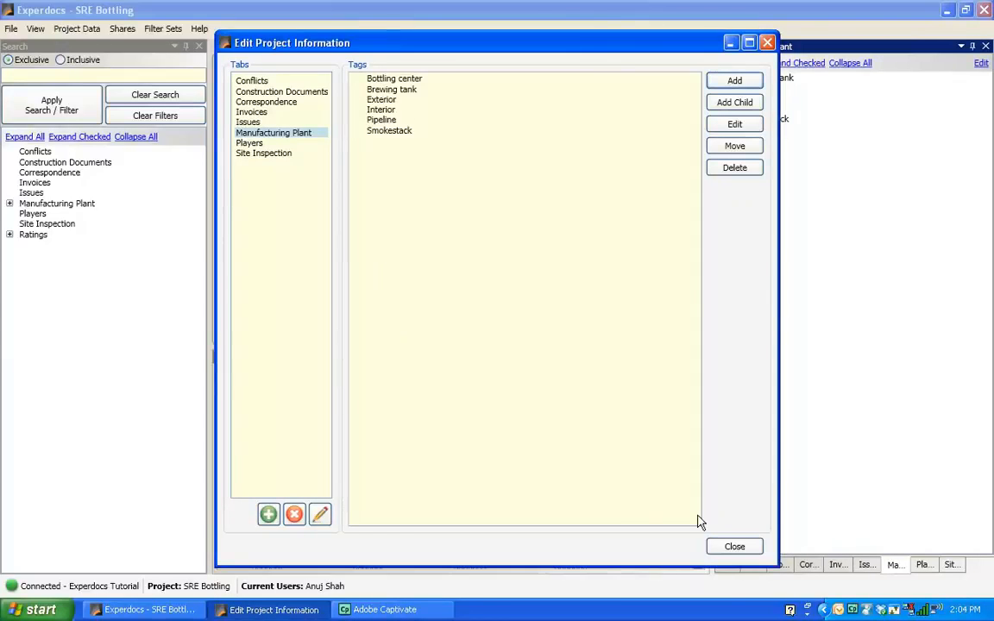
left_click(733, 551)
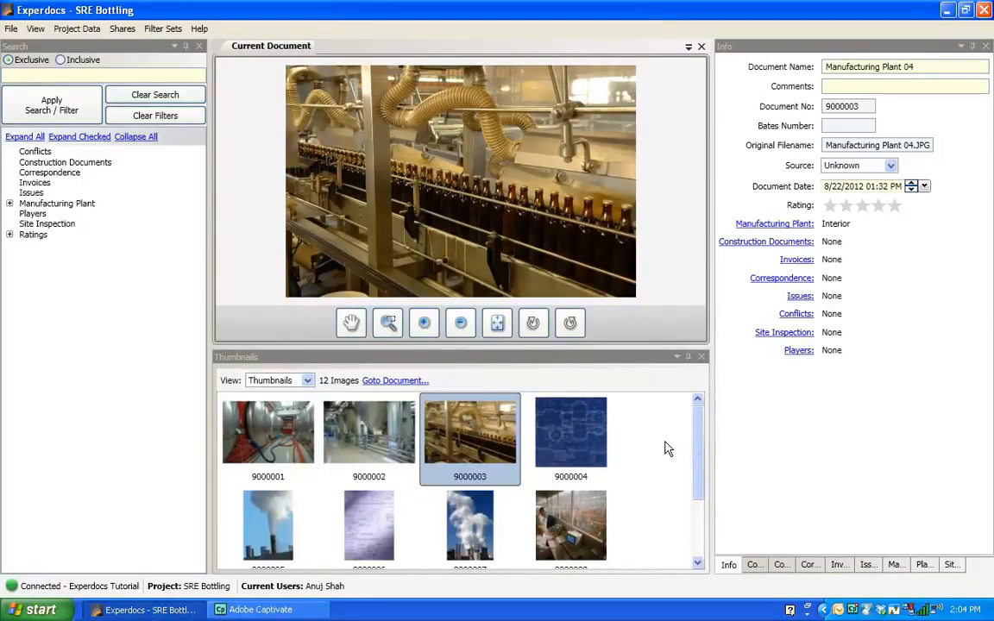
Add a tag named Bluprint to the Construction Documents tab and close the tag editor.
left_click(590, 436)
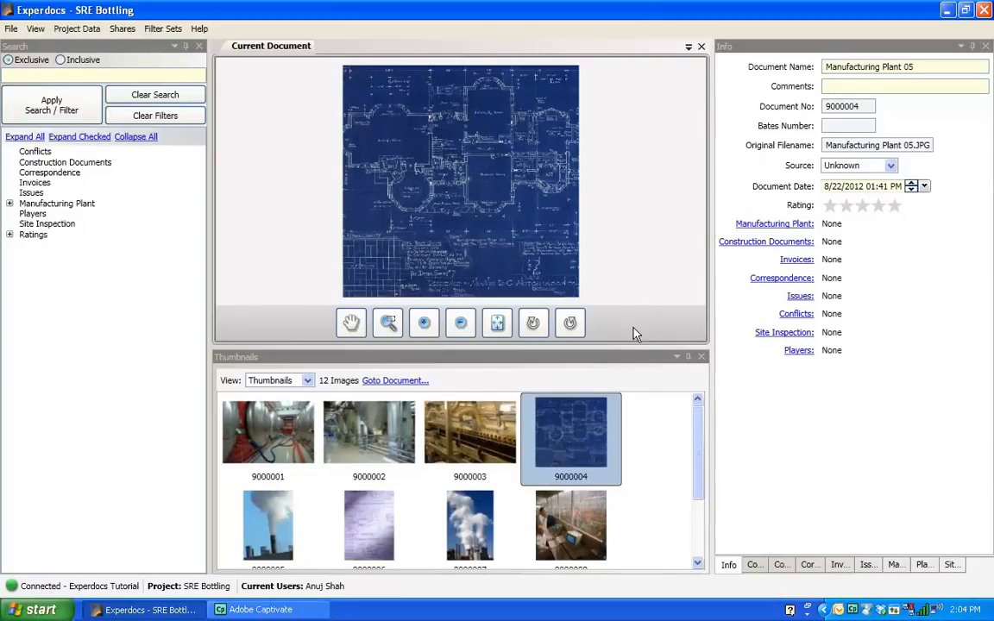
left_click(780, 565)
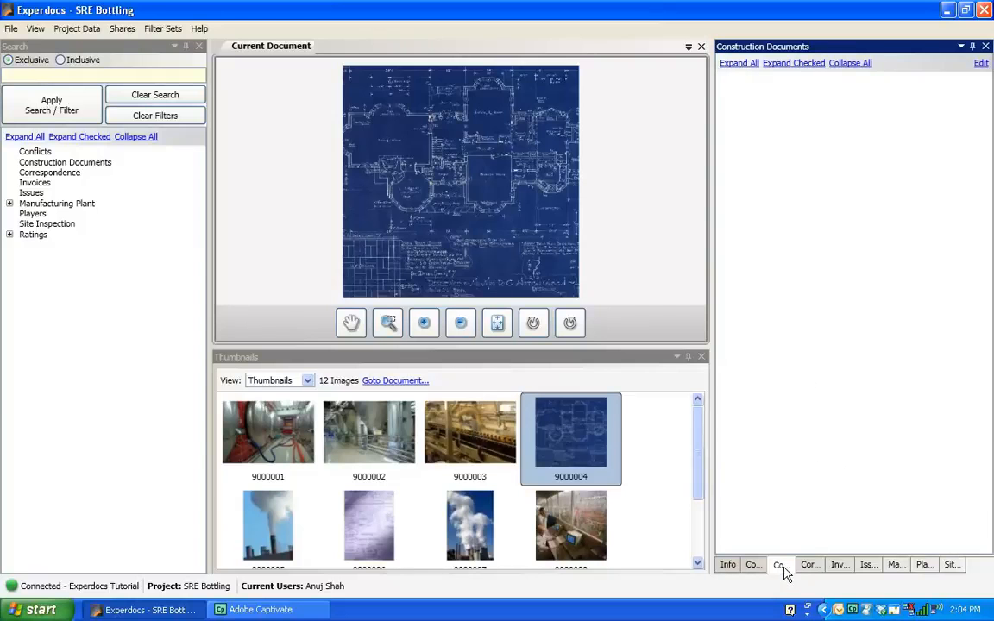
left_click(980, 65)
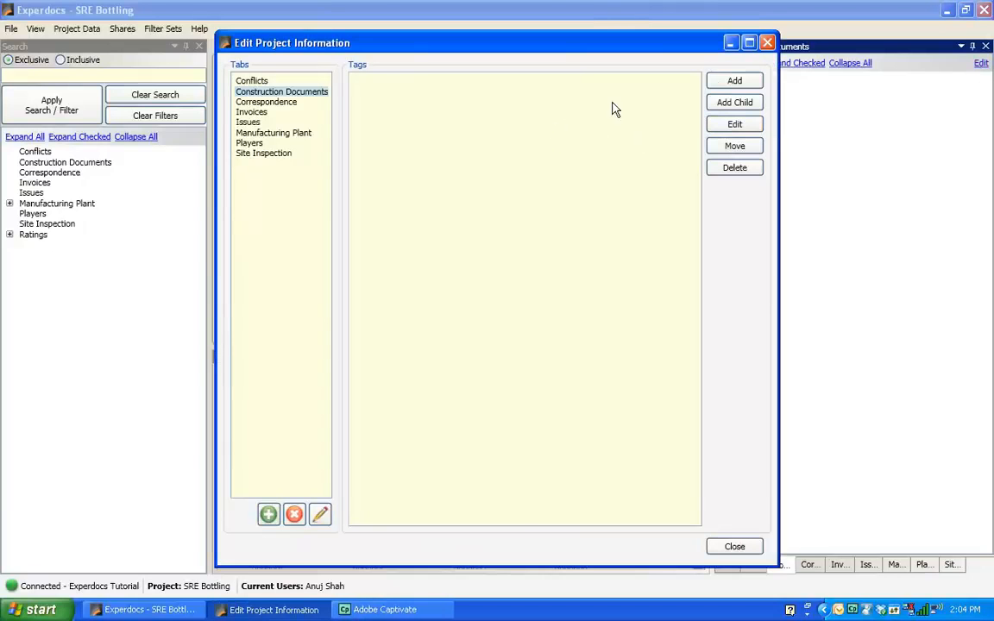
left_click(735, 81)
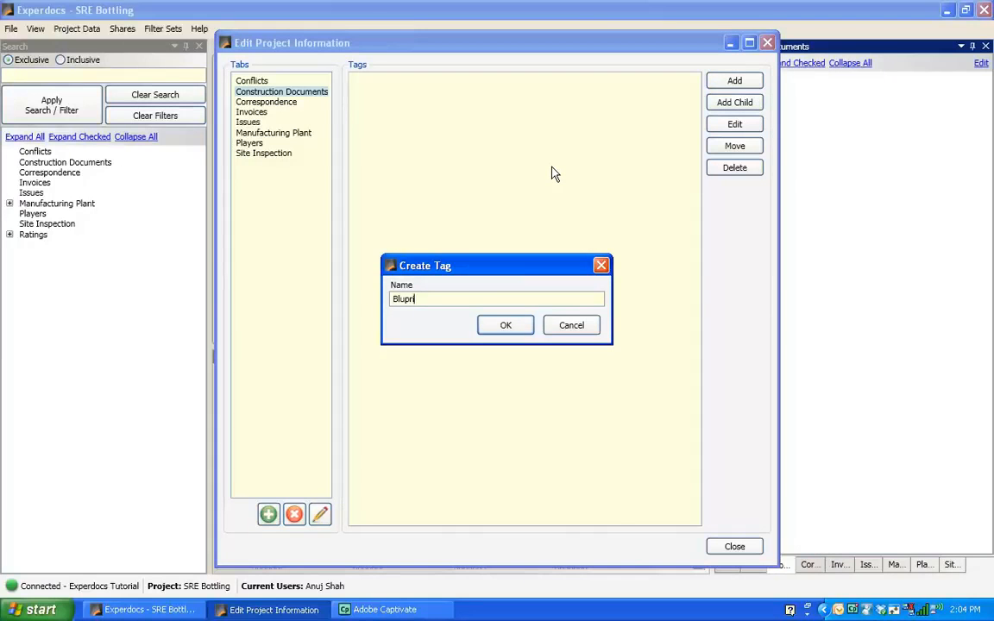
left_click(507, 328)
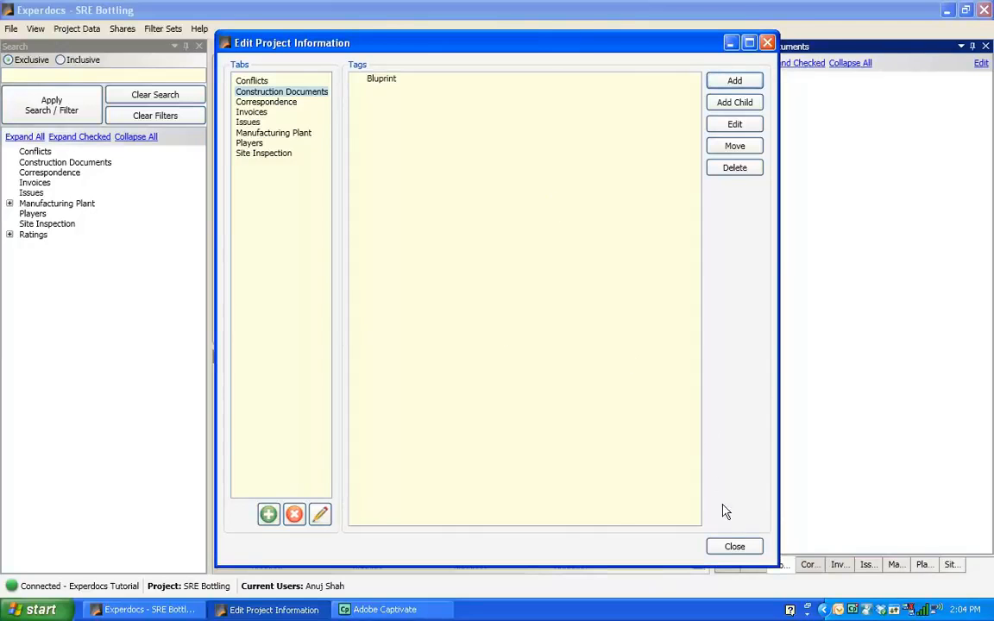
left_click(736, 549)
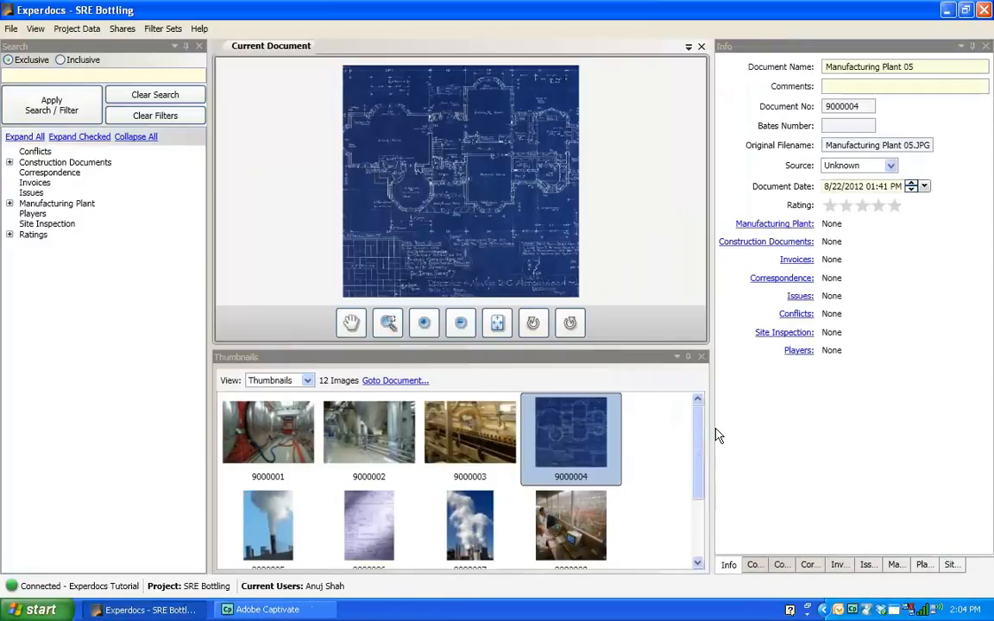
Tag photo 9000006 with Bluprint under Construction Documents.
left_click(376, 532)
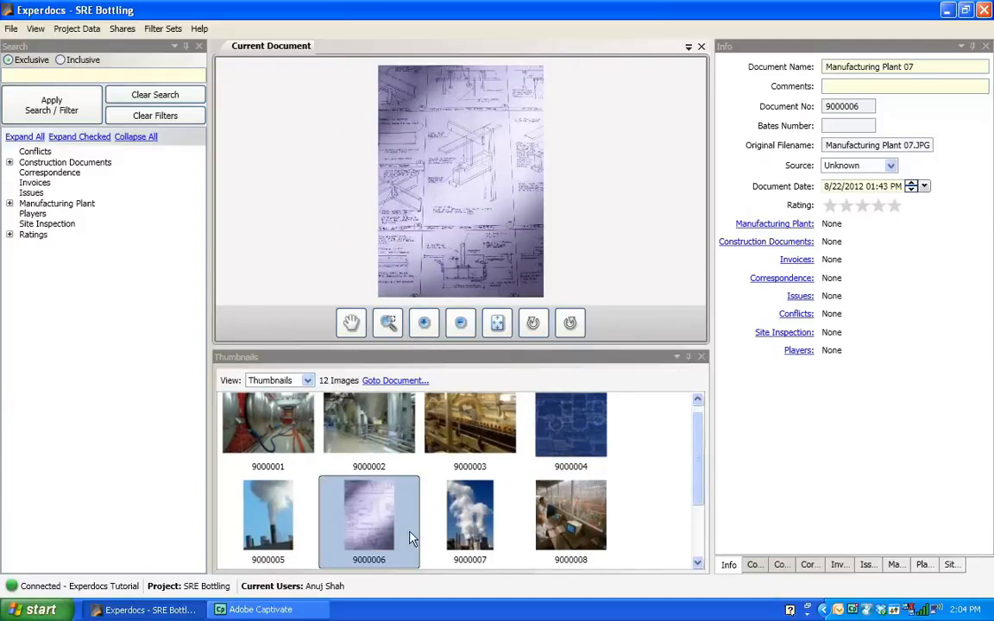
left_click(566, 451)
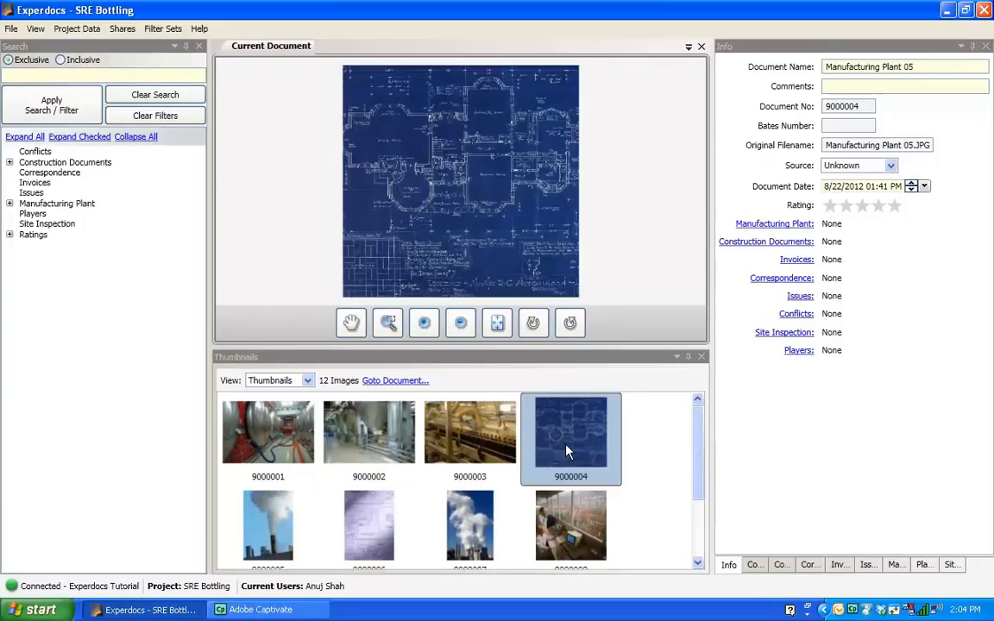
left_click(371, 517)
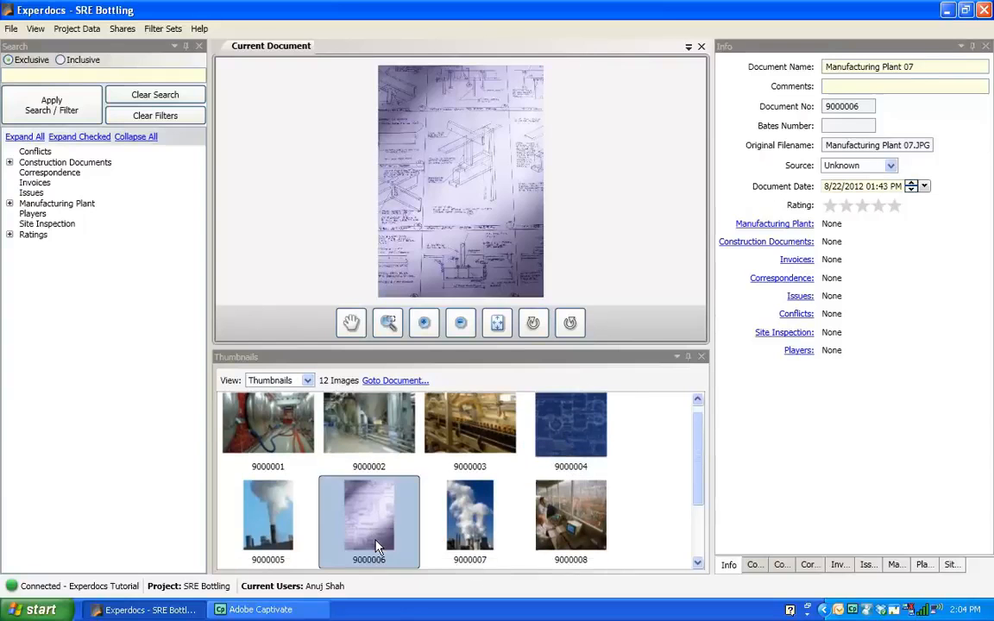
left_click(779, 567)
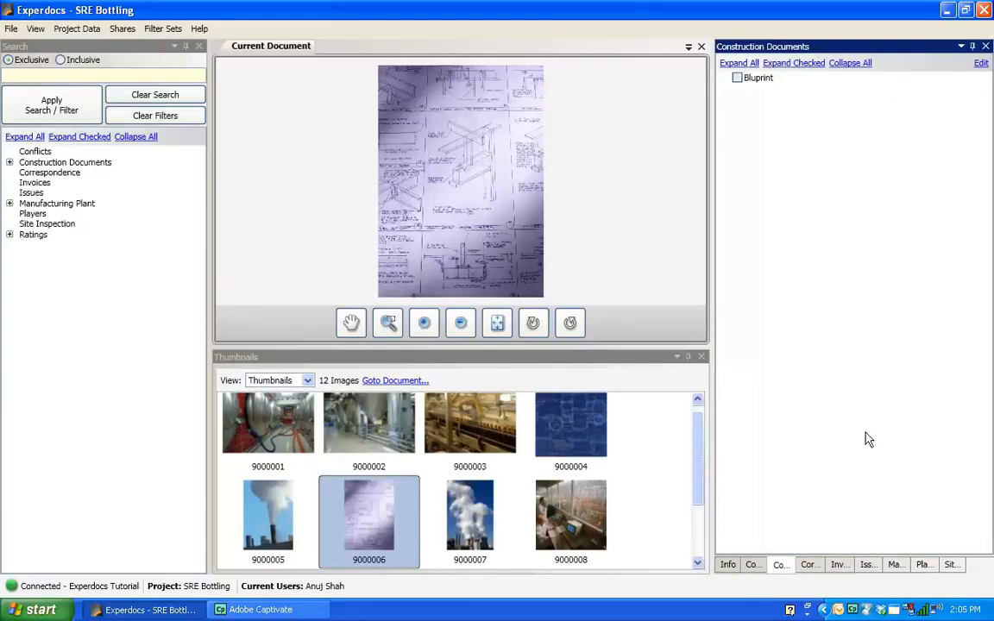
left_click(736, 78)
Tag photo 9000005 as Exterior, Pipeline and Smokestack under Manufacturing Plant.
left_click(282, 522)
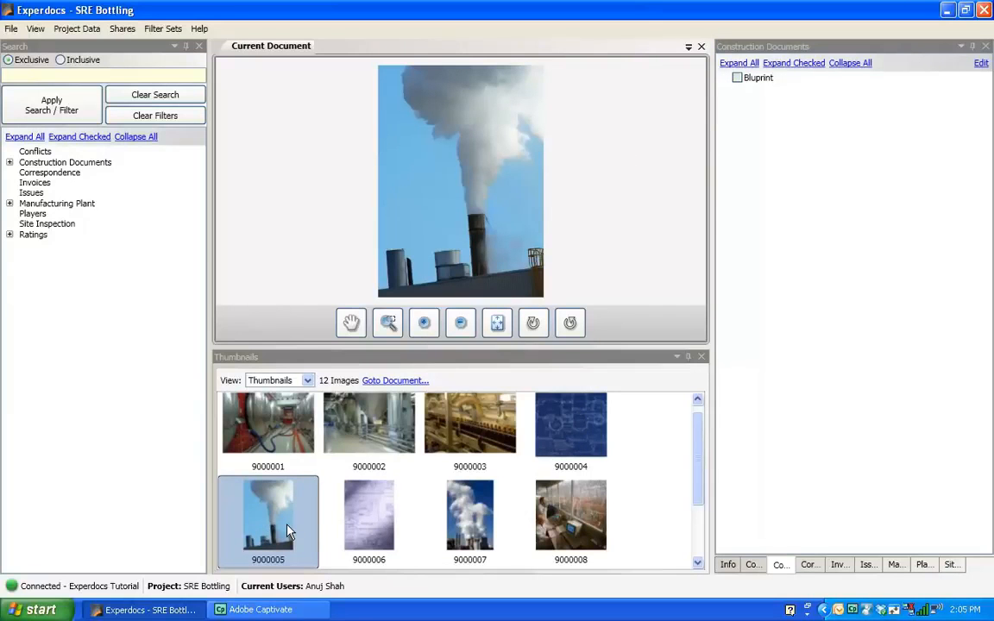
left_click(898, 568)
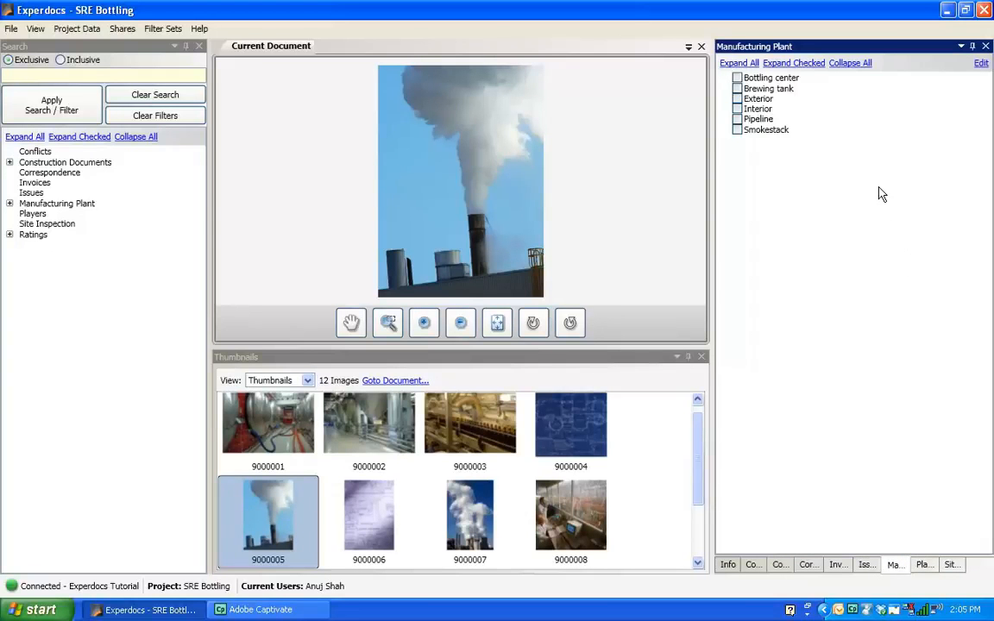
left_click(738, 99)
left_click(736, 120)
left_click(738, 130)
Tag photo 9000007 as Exterior, Pipeline and Smokestack under Manufacturing Plant.
left_click_drag(699, 466, 641, 518)
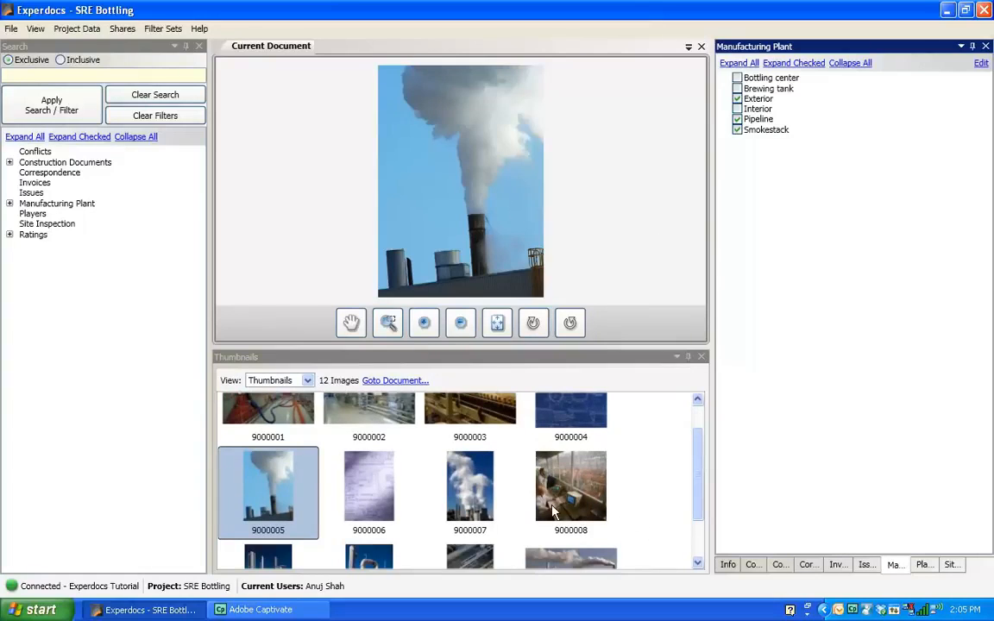
left_click(514, 463)
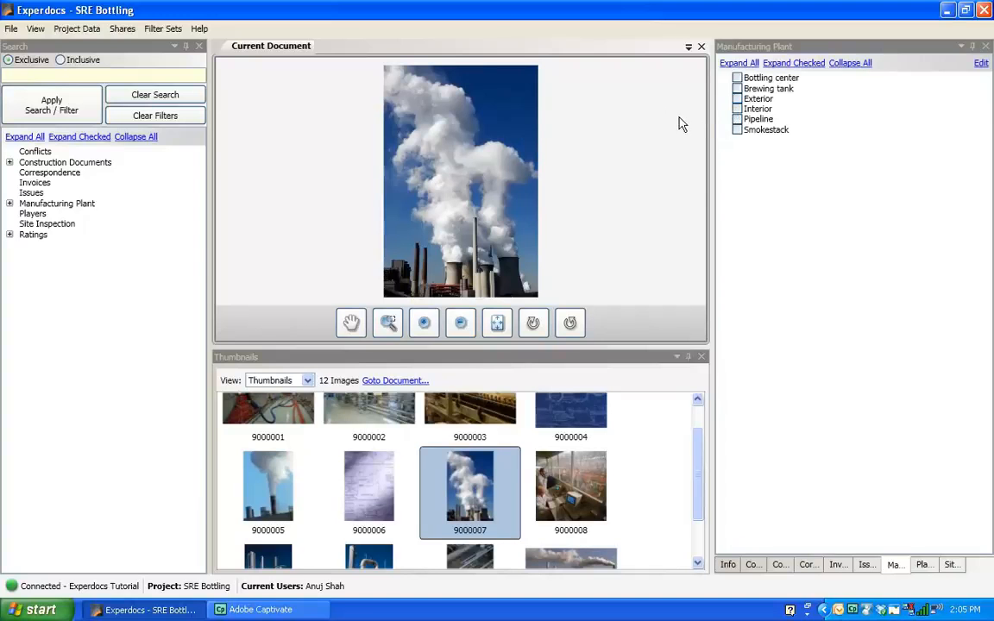
left_click(737, 99)
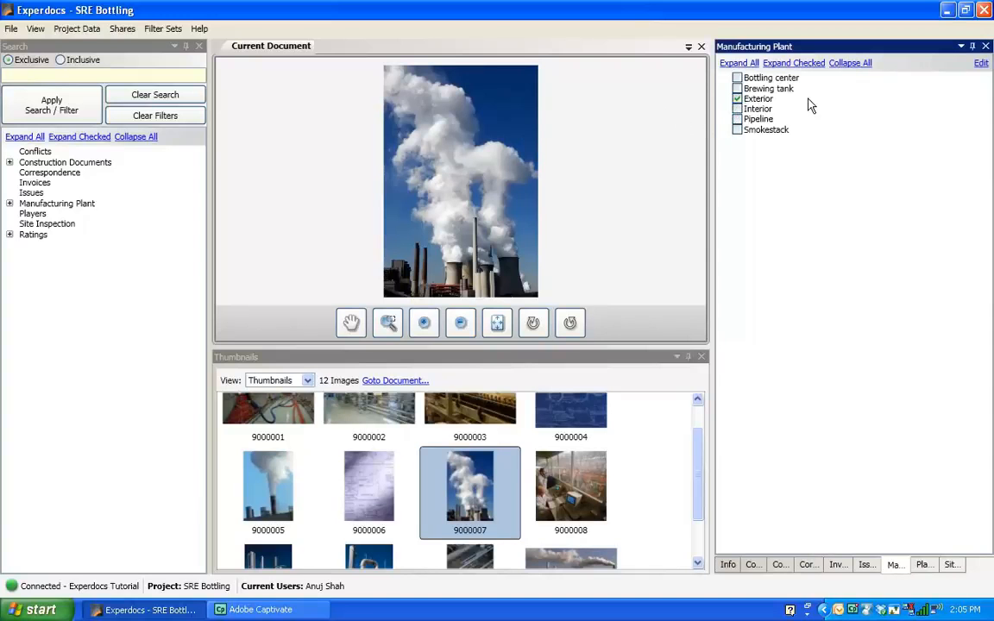
left_click(737, 120)
left_click(736, 129)
Browse photos 9000009 through 9000012 to compare their content.
scroll(699, 478, "down", 1)
left_click(285, 544)
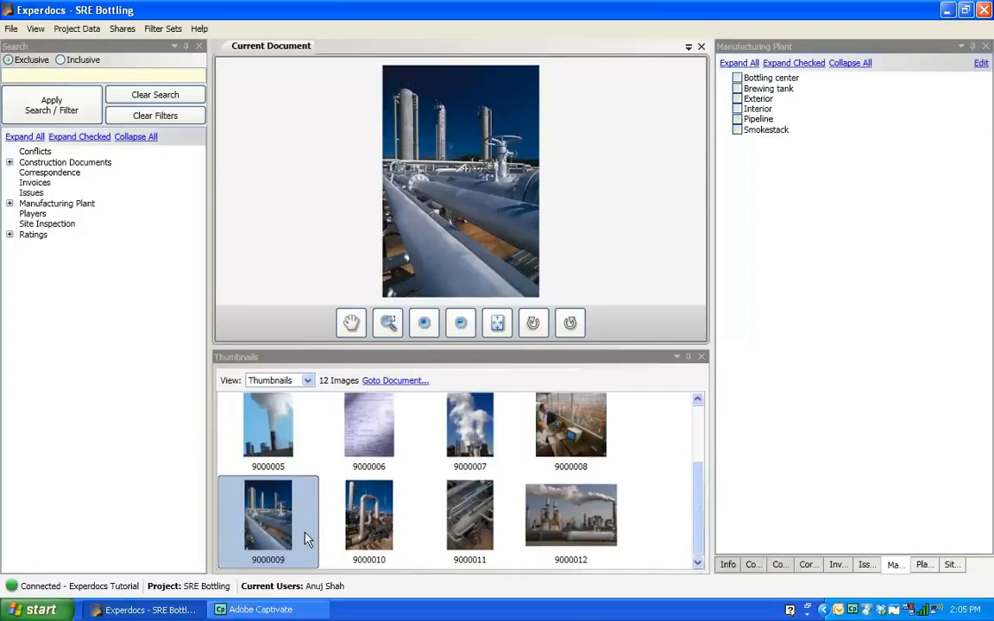
left_click(328, 483)
left_click(483, 518)
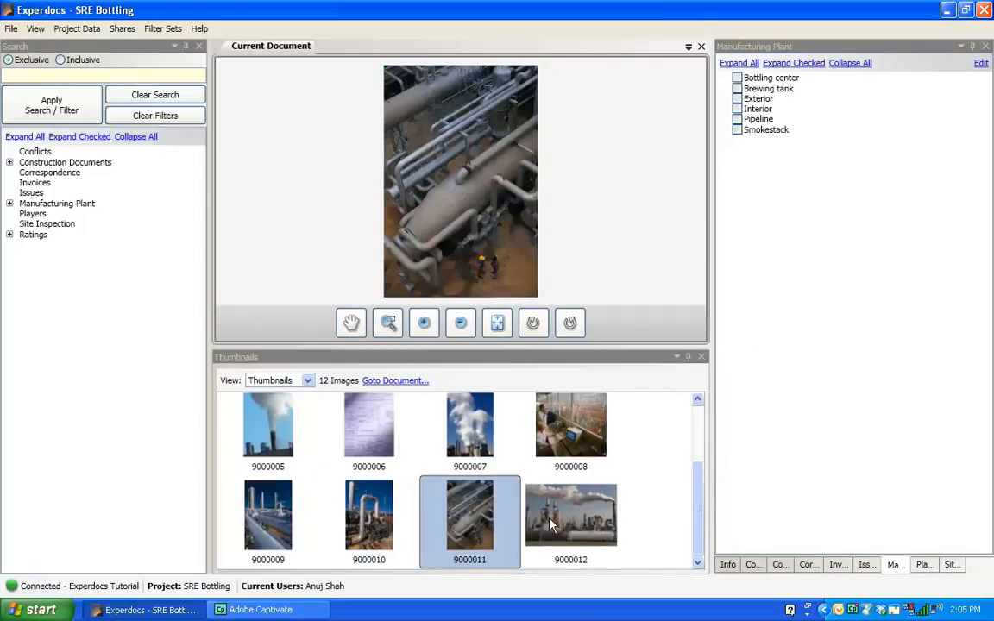
left_click(550, 522)
left_click(480, 523)
left_click(350, 523)
left_click(281, 518)
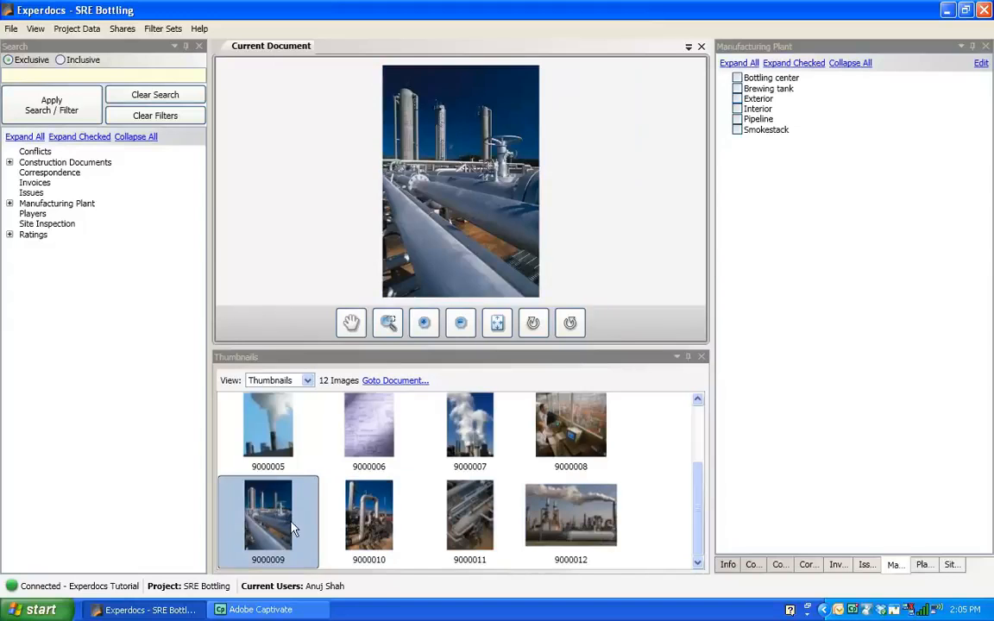
Select photos 9000009 through 9000012 together and tag them Exterior and Pipeline under Manufacturing Plant.
left_click(367, 518)
left_click(252, 480)
left_click(364, 528, "ctrl")
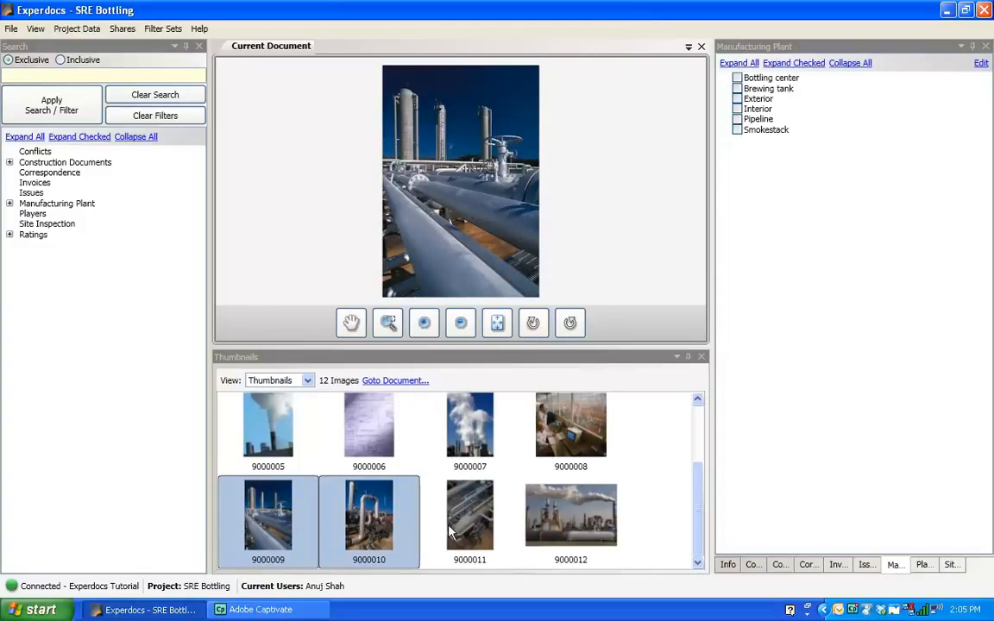
left_click(471, 522, "ctrl")
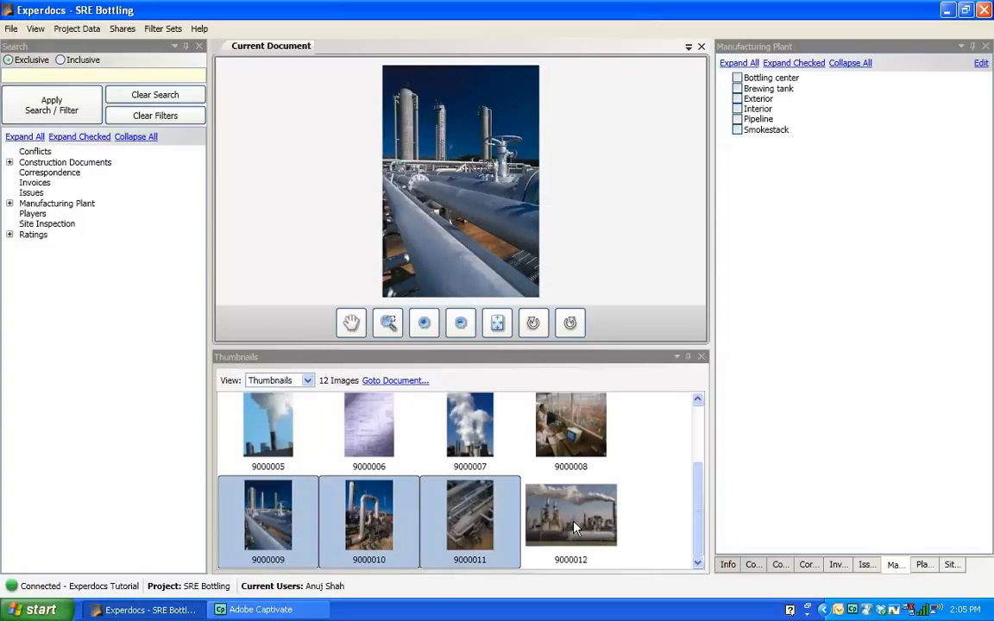
left_click(573, 523, "ctrl")
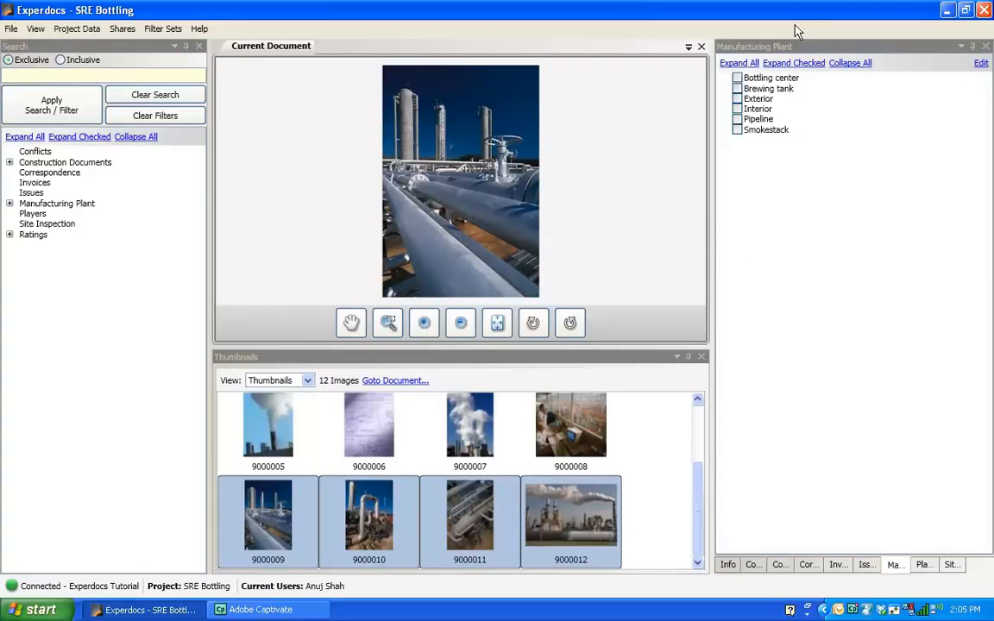
left_click(738, 100)
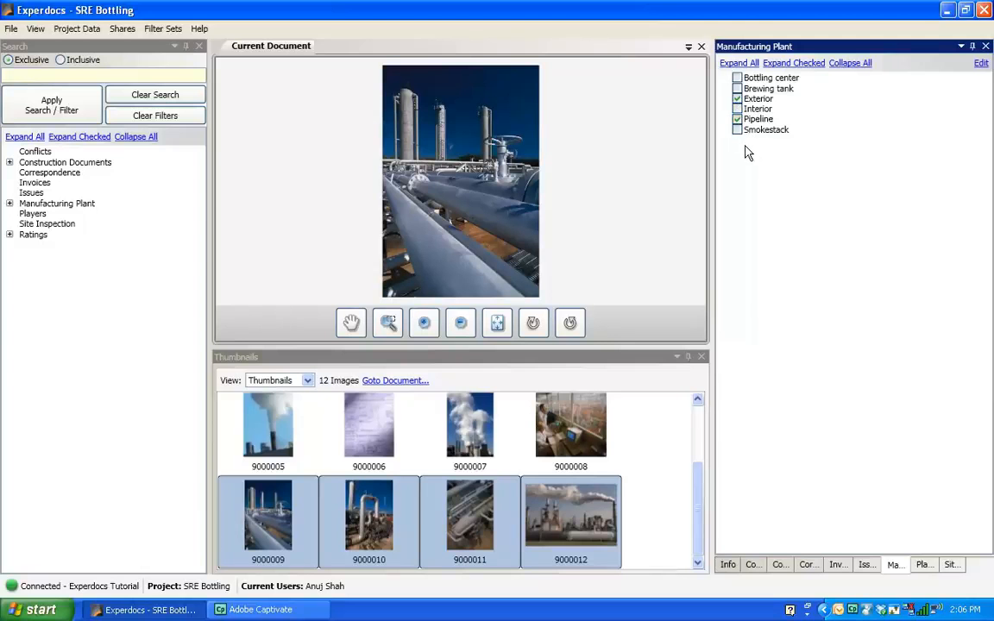
left_click(737, 130)
Add the Smokestack tag to photo 9000012.
left_click(578, 445)
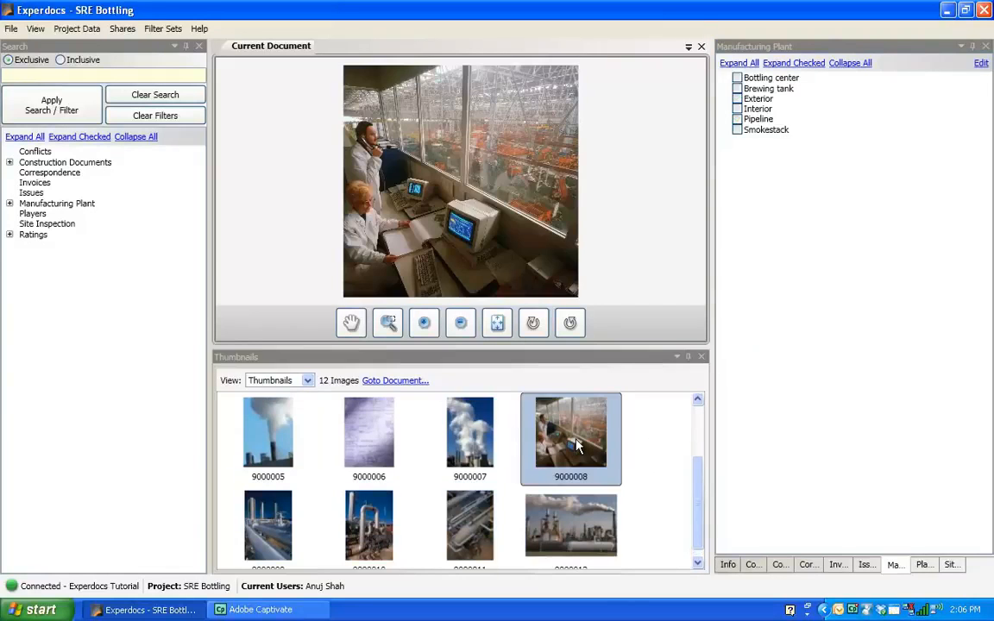
left_click(570, 522)
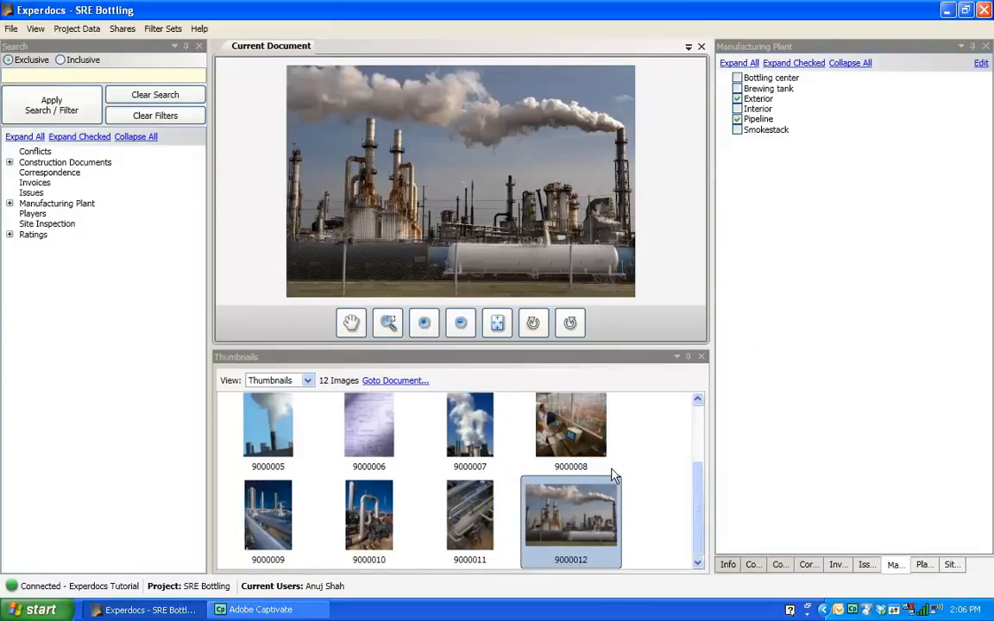
left_click(739, 132)
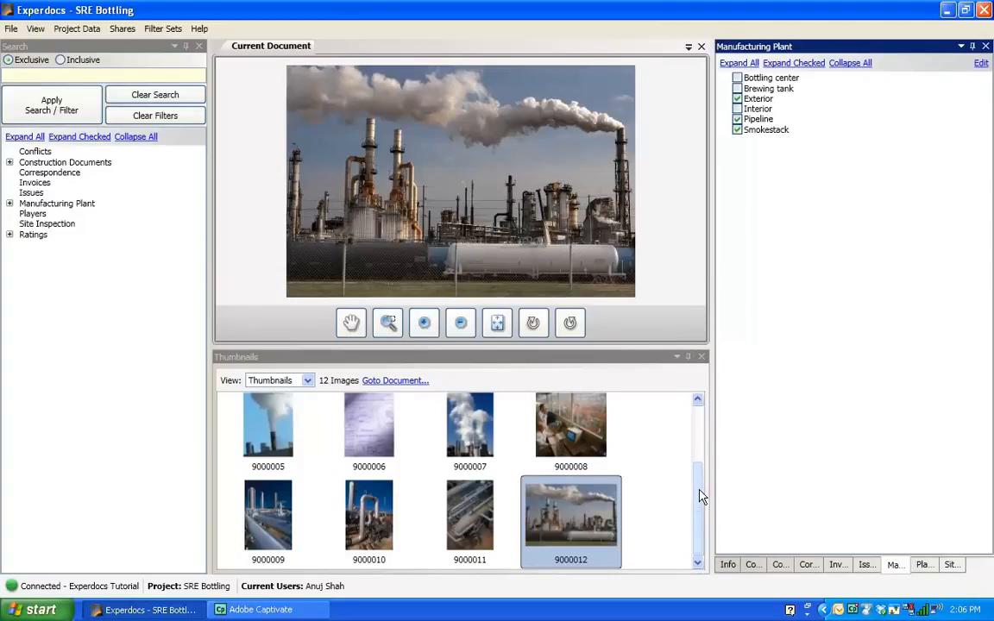
Filter the documents by the Bluprint tag under Construction Documents in the search tree.
left_click_drag(698, 495, 697, 418)
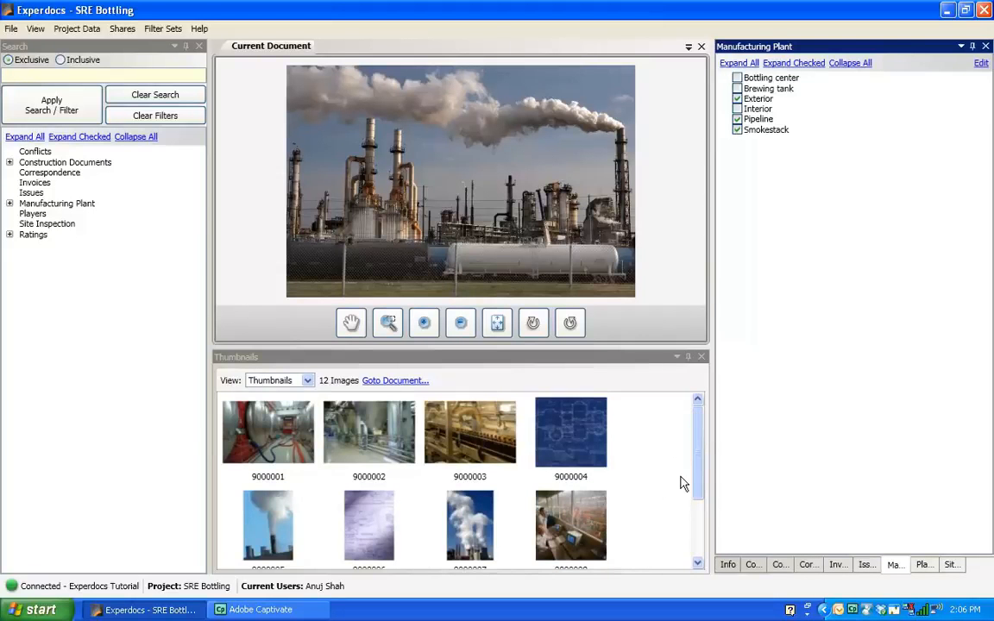
mouse_move(702, 476)
left_mouse_down()
mouse_move(694, 532)
mouse_move(699, 468)
left_mouse_up()
left_click(42, 51)
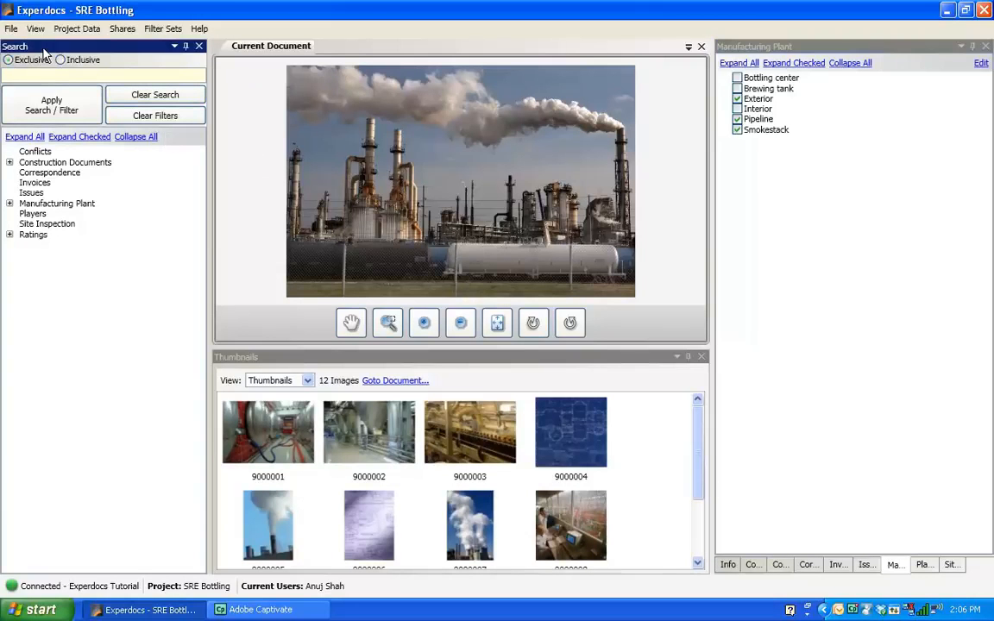
left_click(24, 138)
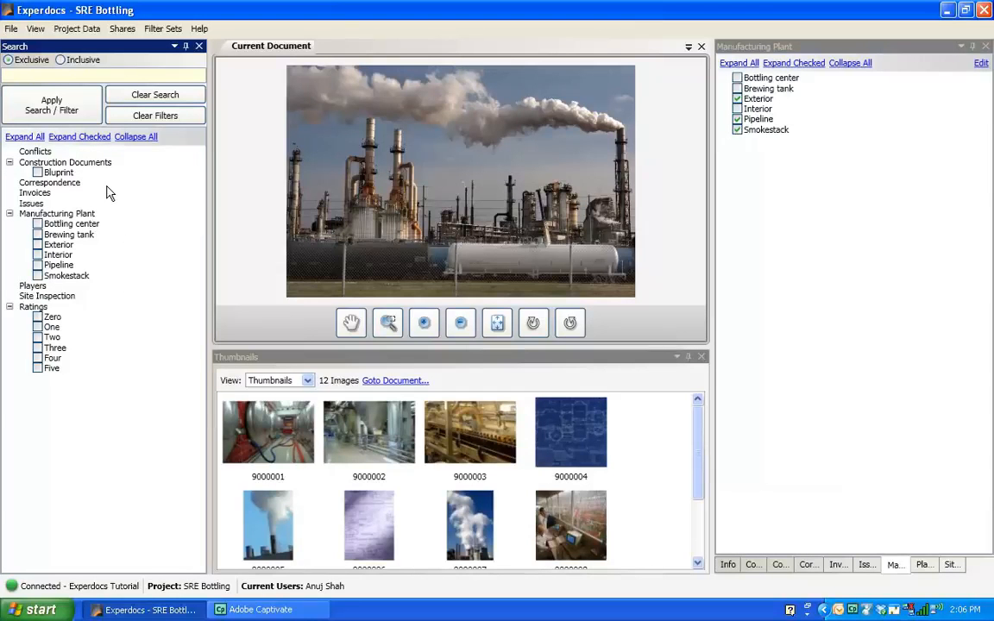
left_click(37, 173)
left_click(63, 109)
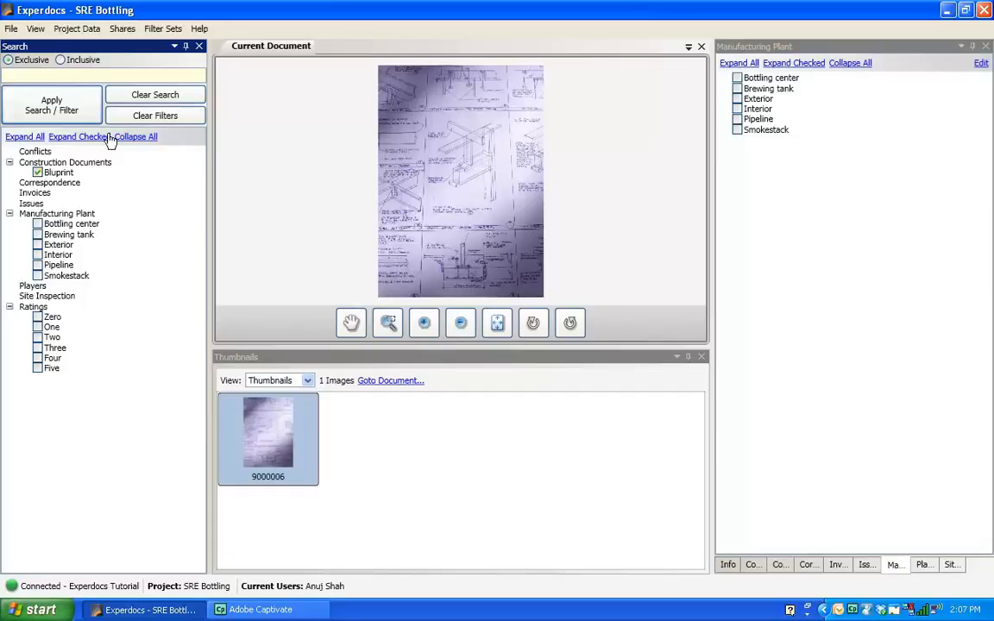
Clear the filters and apply a new filter on the Smokestack tag under Manufacturing Plant.
left_click(155, 115)
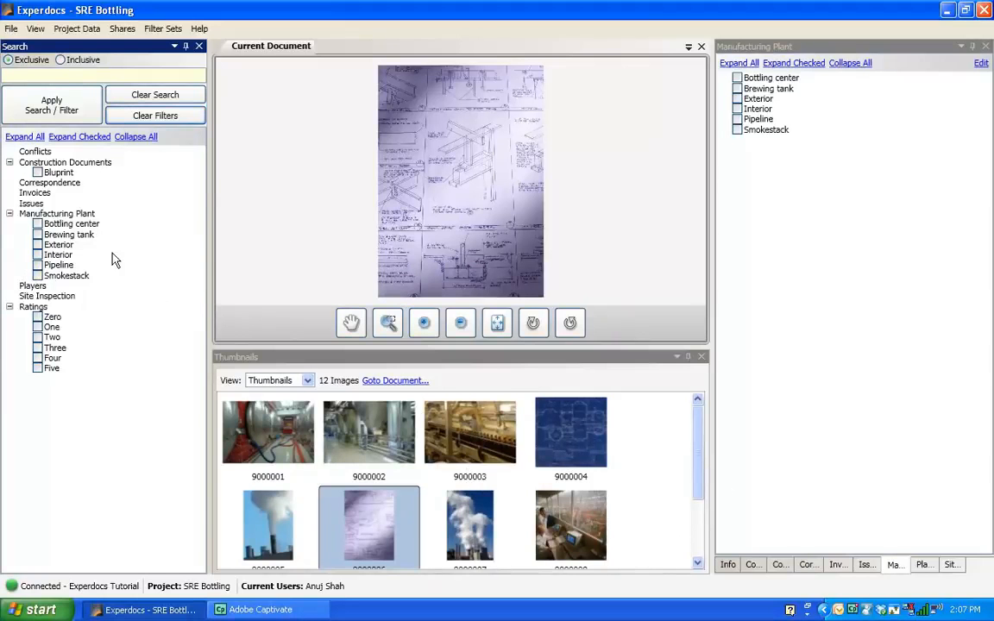
left_click(37, 276)
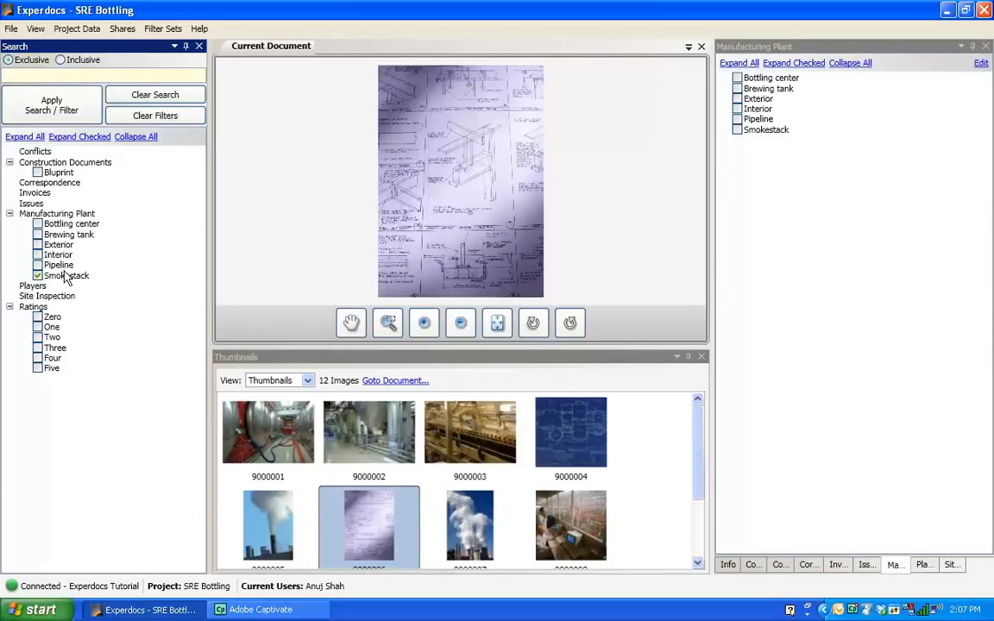
left_click(58, 107)
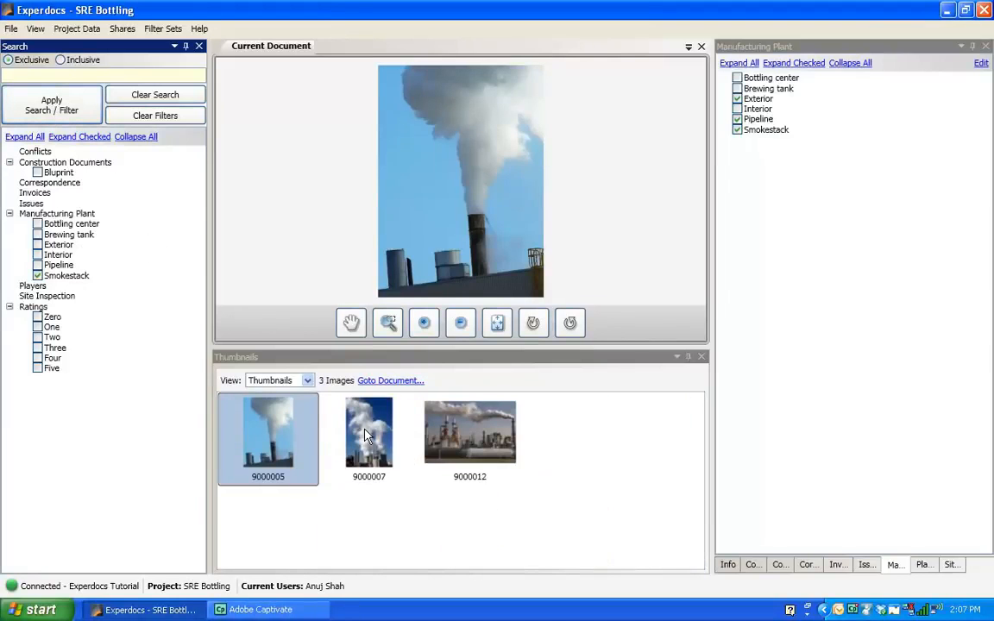
Step through the three filtered Smokestack photos, checking their tags.
left_click(365, 436)
left_click(428, 436)
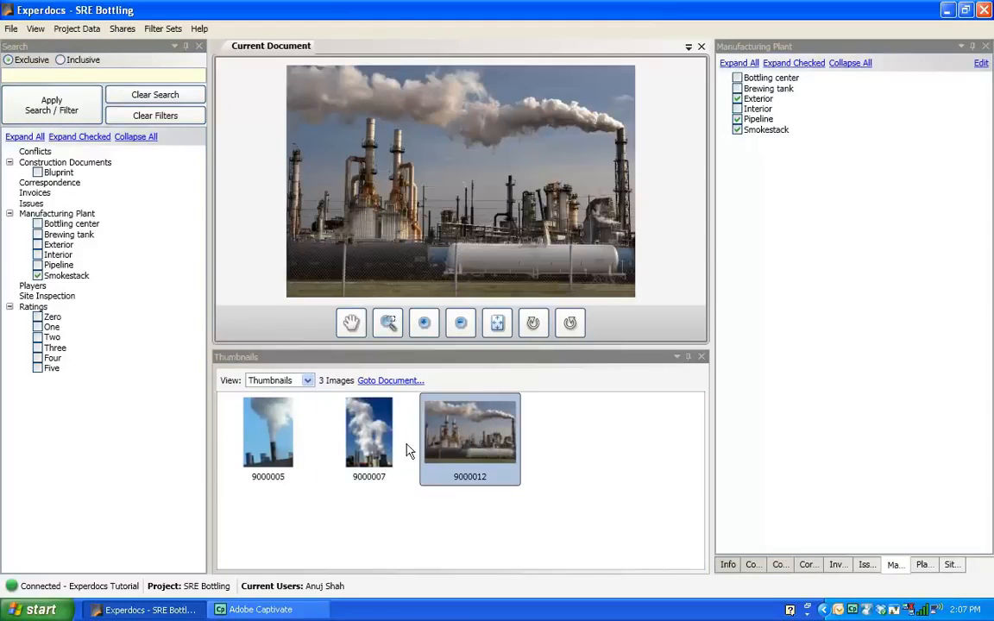
key("Left")
key("Left")
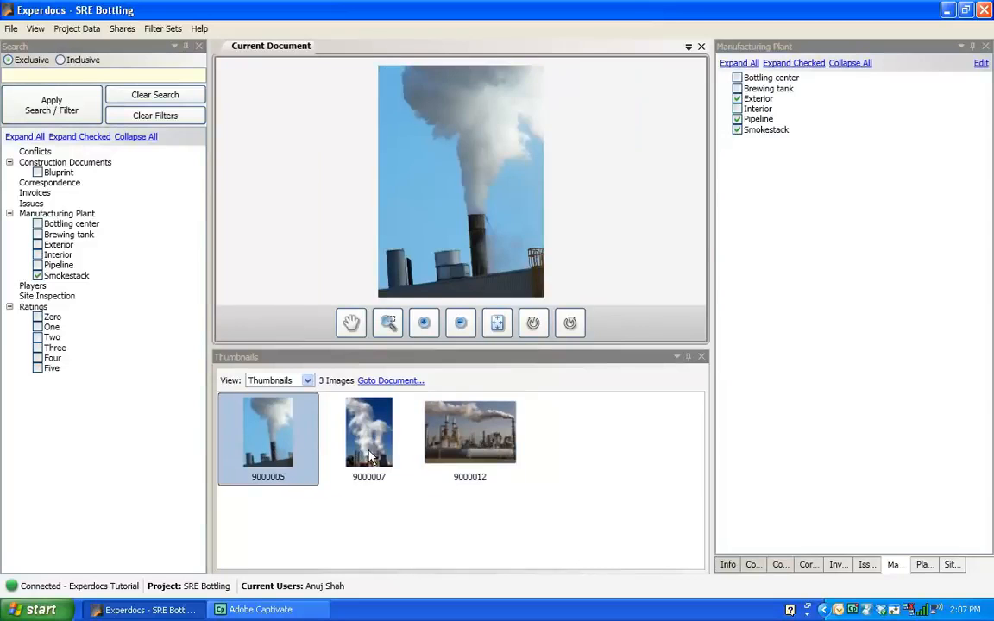
key("Right")
key("Right")
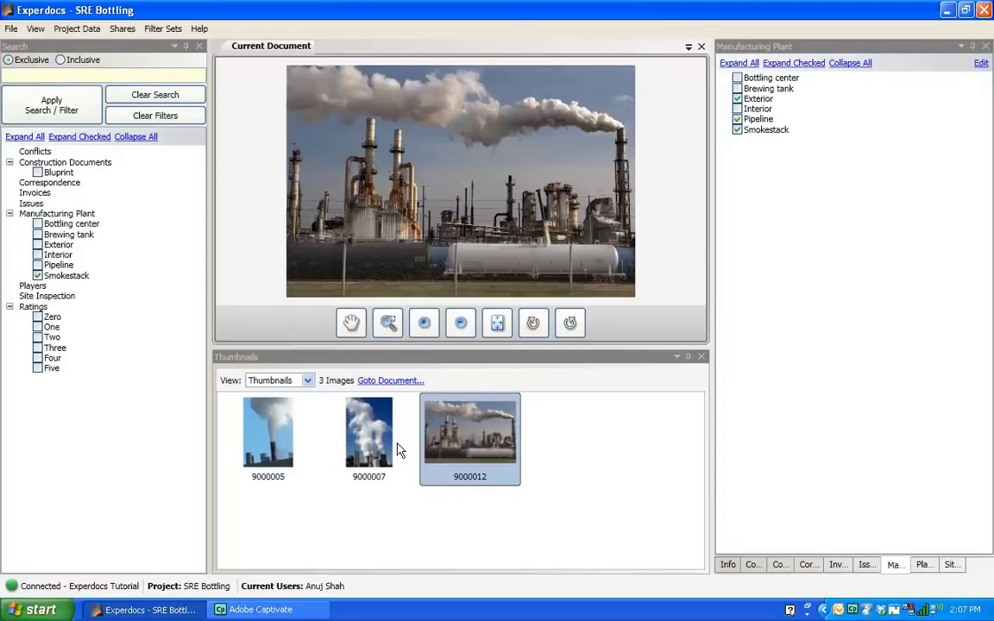
key("Left")
key("Left")
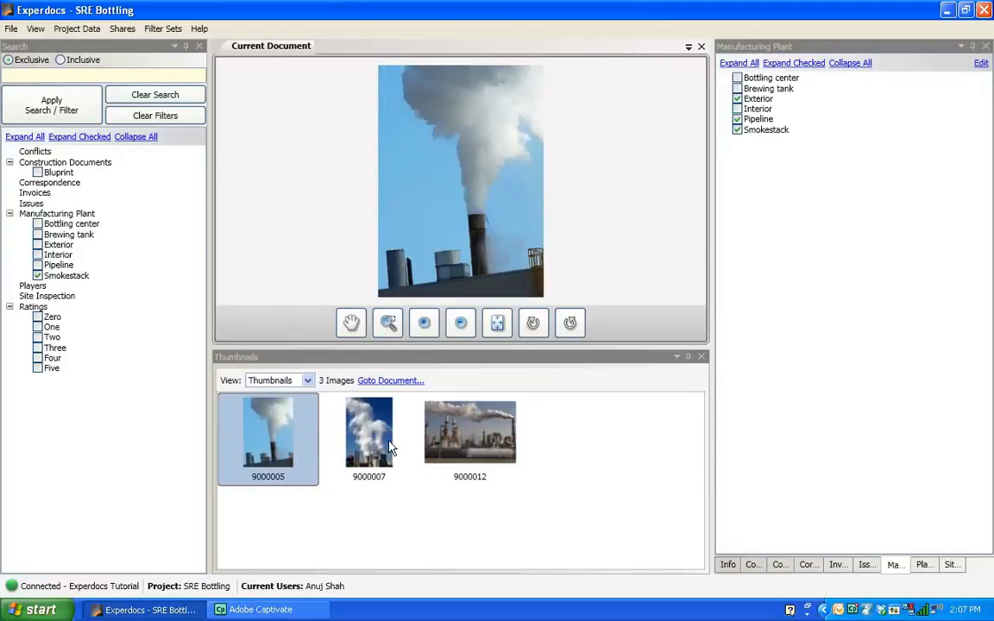
left_click(379, 446)
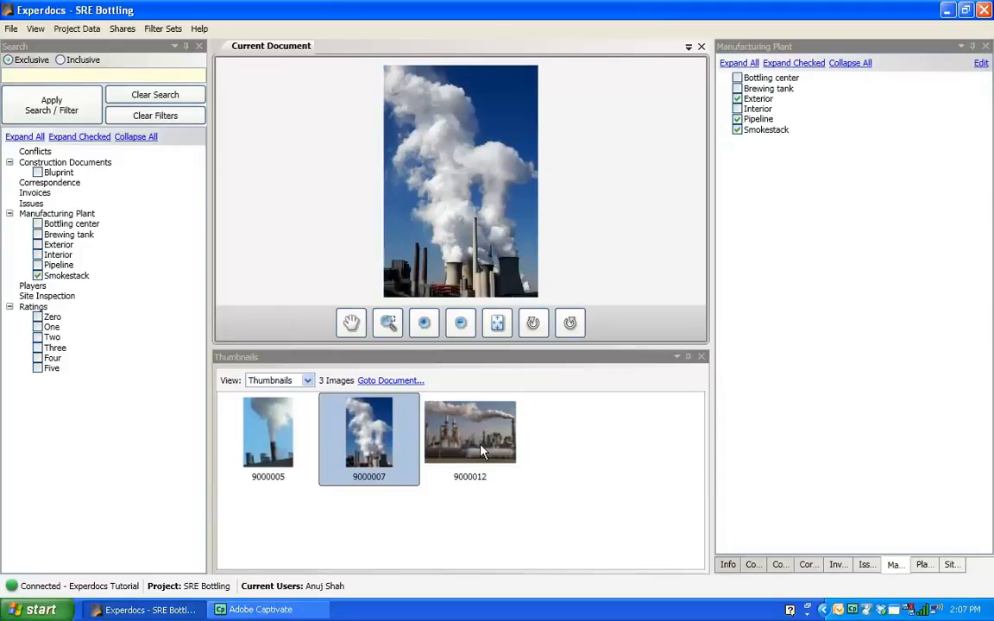
left_click(429, 447)
left_click(368, 455)
left_click(265, 464)
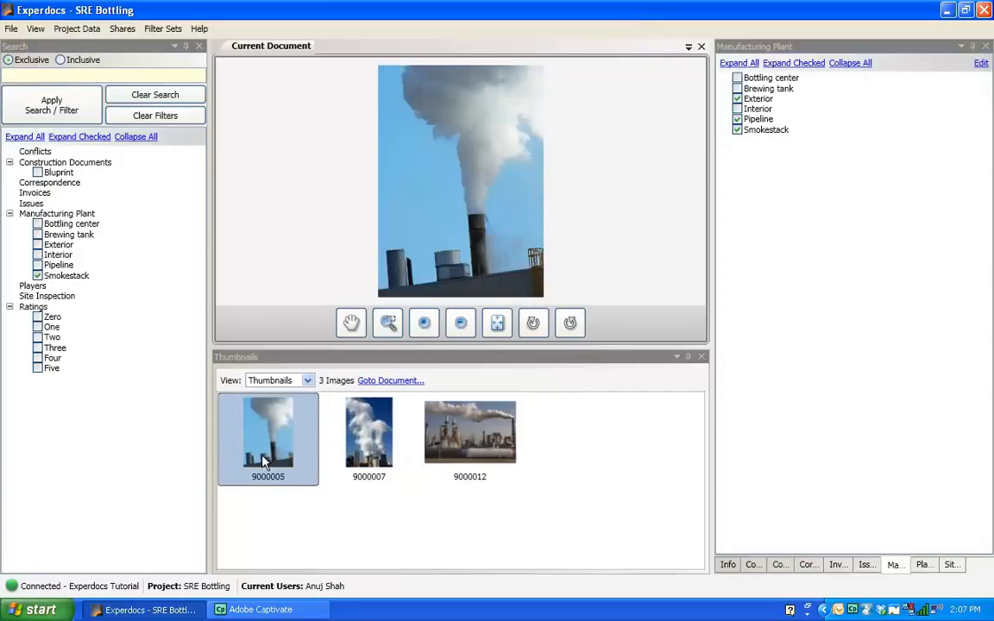
Switch repeatedly between the filtered photos to compare their content and tags.
left_click(371, 449)
left_click(485, 448)
left_click(371, 440)
left_click(268, 436)
left_click(371, 444)
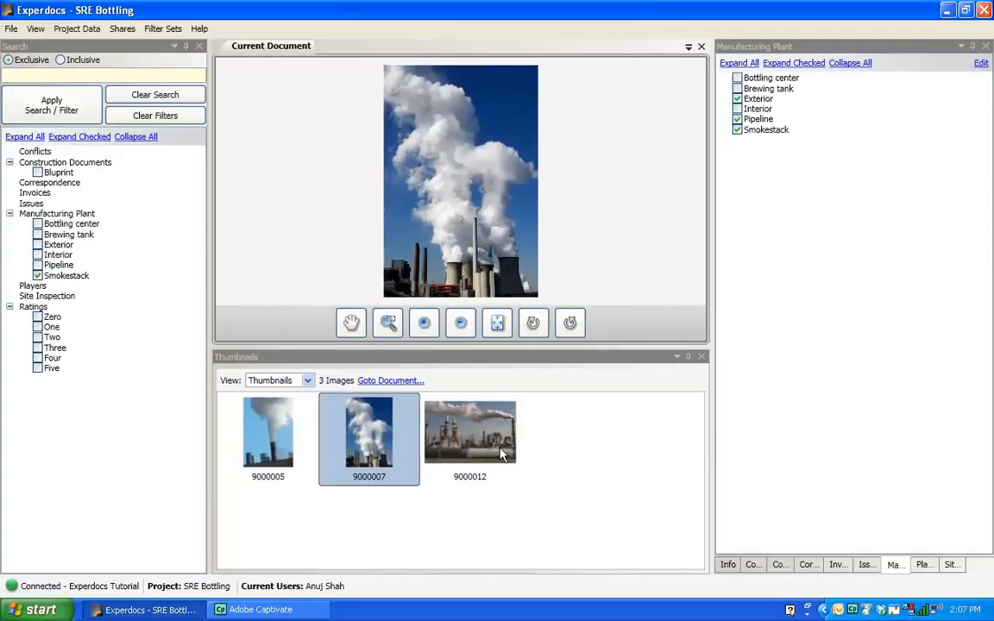
left_click(489, 455)
left_click(372, 442)
left_click(284, 452)
left_click(376, 461)
left_click(447, 457)
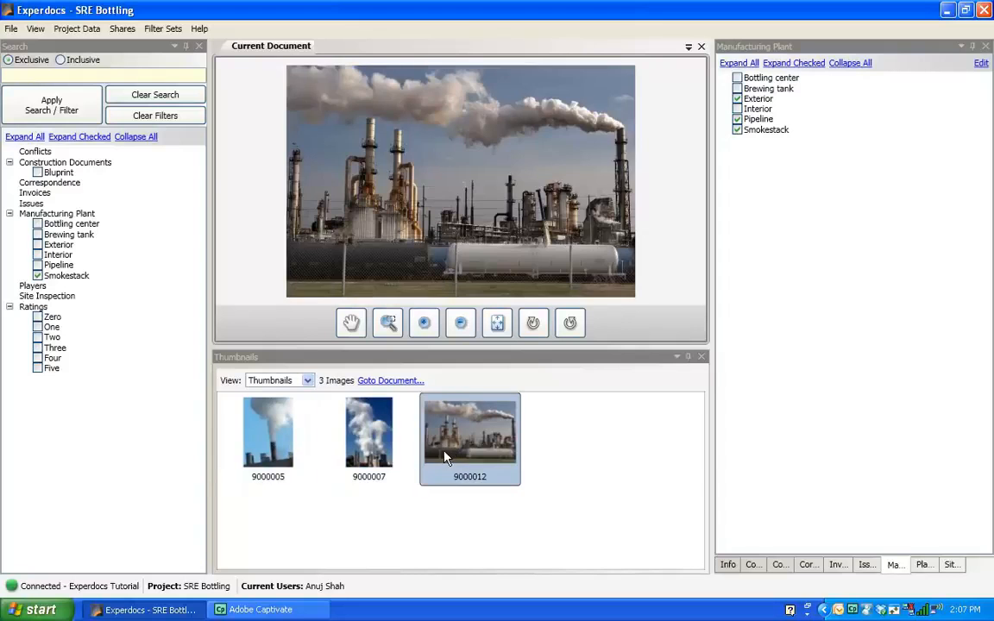
left_click(364, 459)
left_click(292, 454)
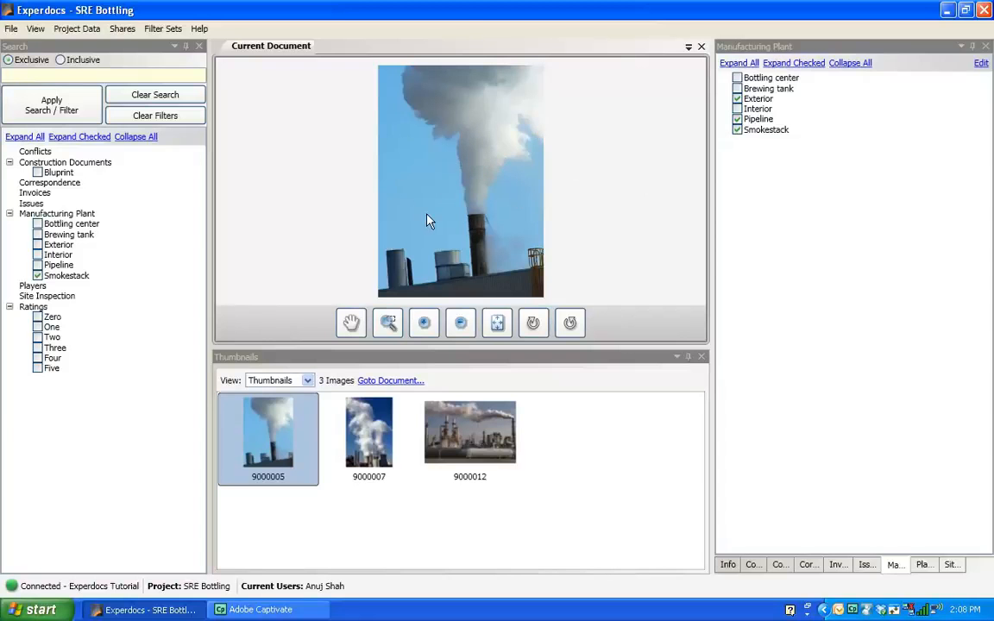
left_click(374, 438)
left_click(481, 448)
left_click(355, 447)
left_click(278, 444)
left_click(467, 477)
left_click(367, 467)
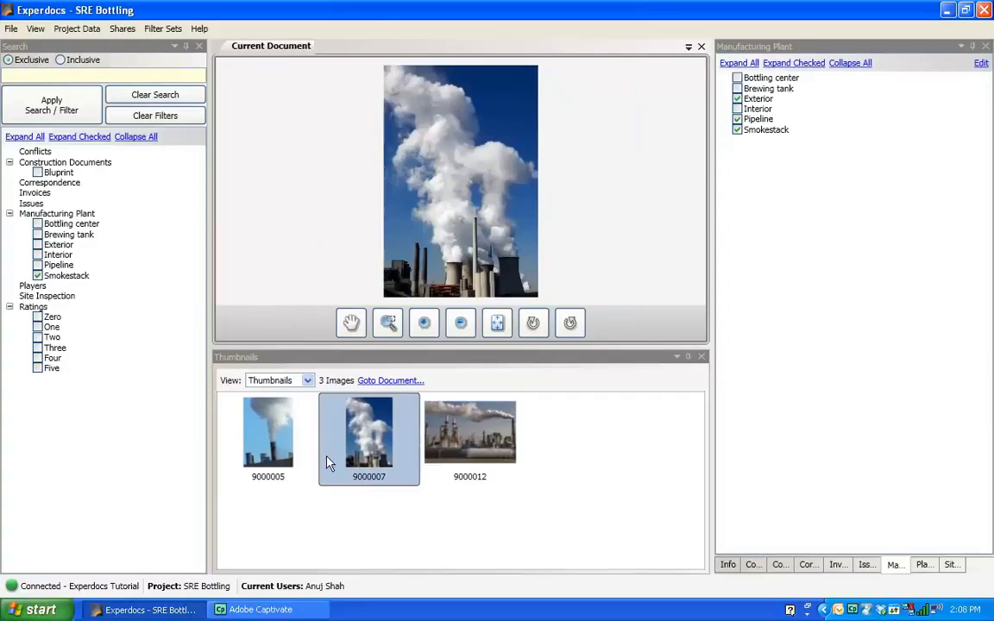
left_click(269, 445)
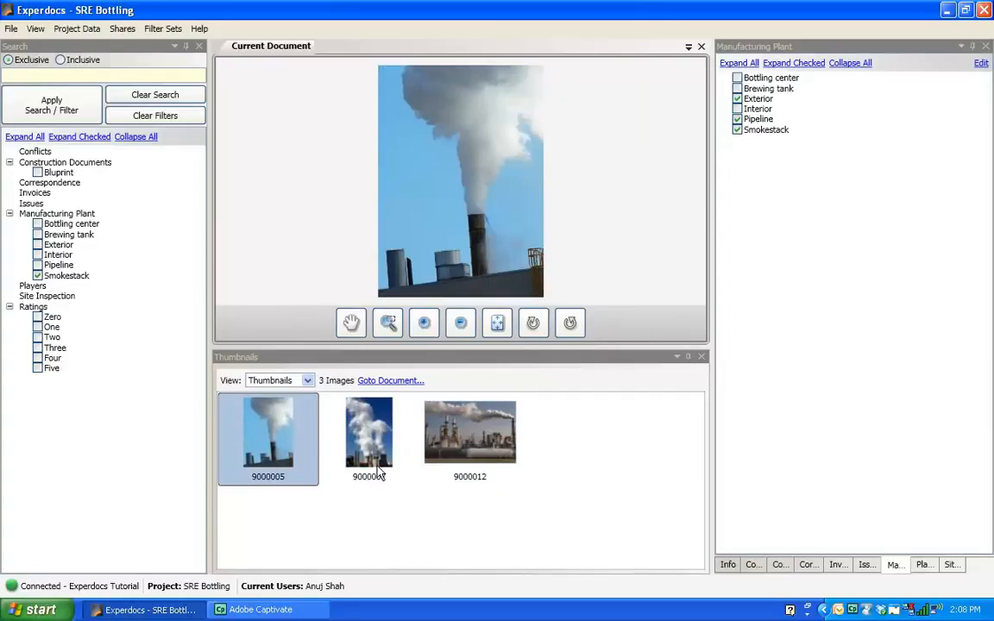
left_click(378, 471)
left_click(484, 450)
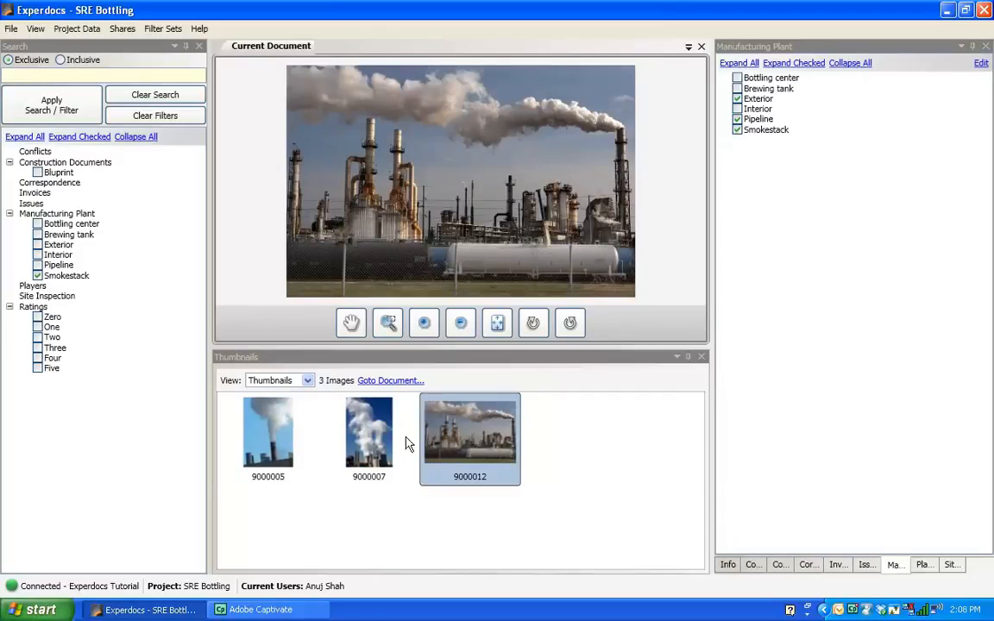
Browse the three filtered Smokestack photos once more, opening each one in turn.
left_click(356, 399)
left_click(277, 448)
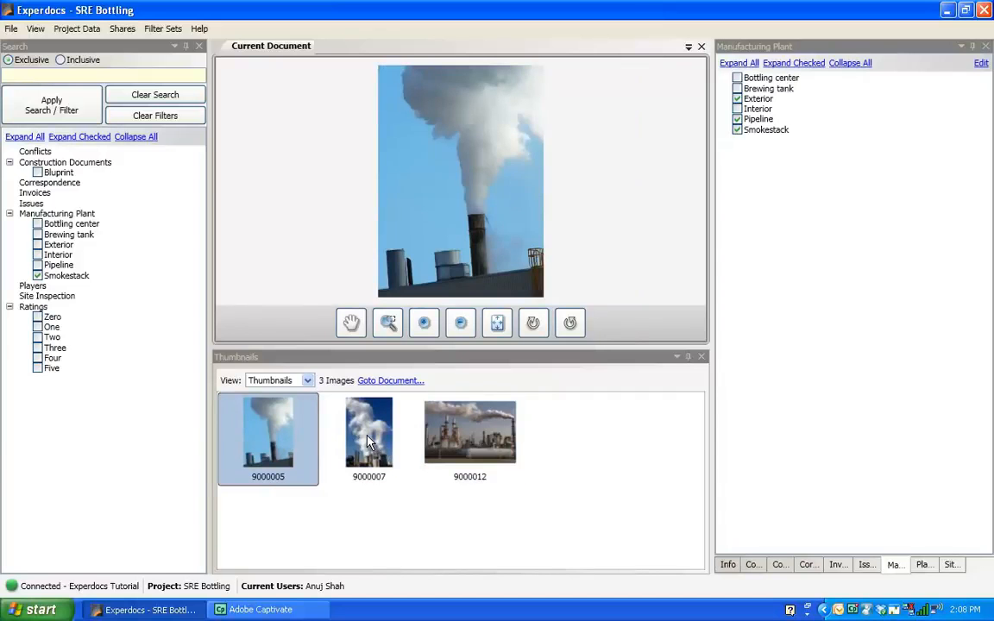
left_click(367, 442)
left_click(289, 441)
left_click(351, 434)
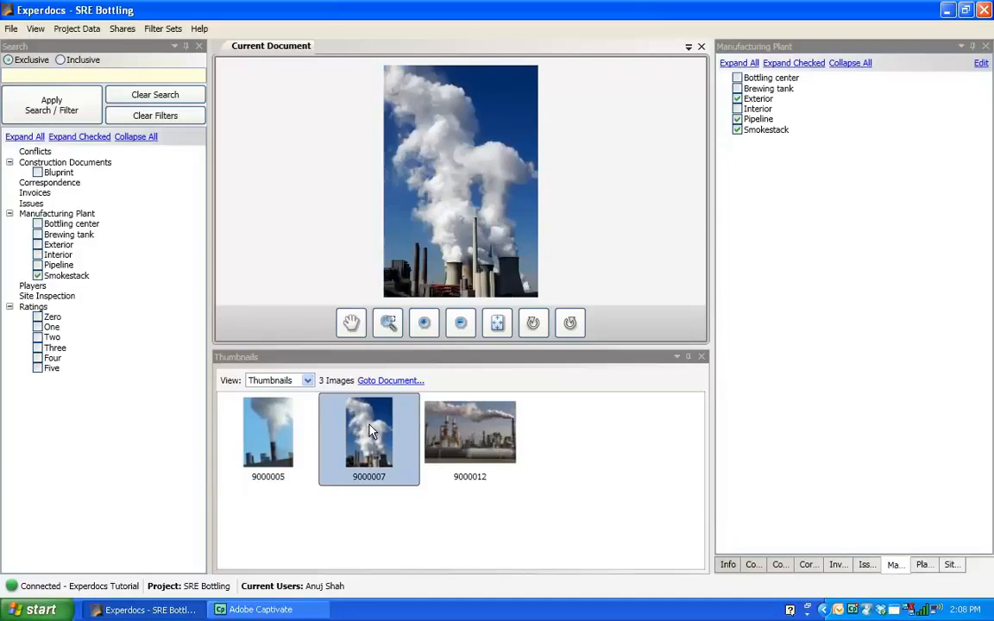
left_click(489, 454)
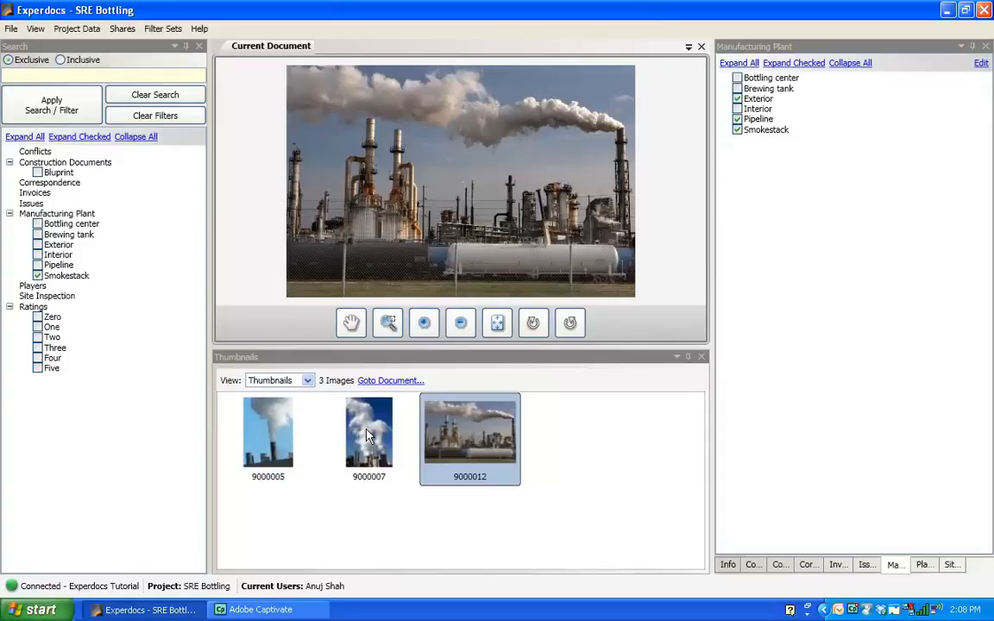
Clear the filters and select the blueprint document 9000004.
left_click(156, 117)
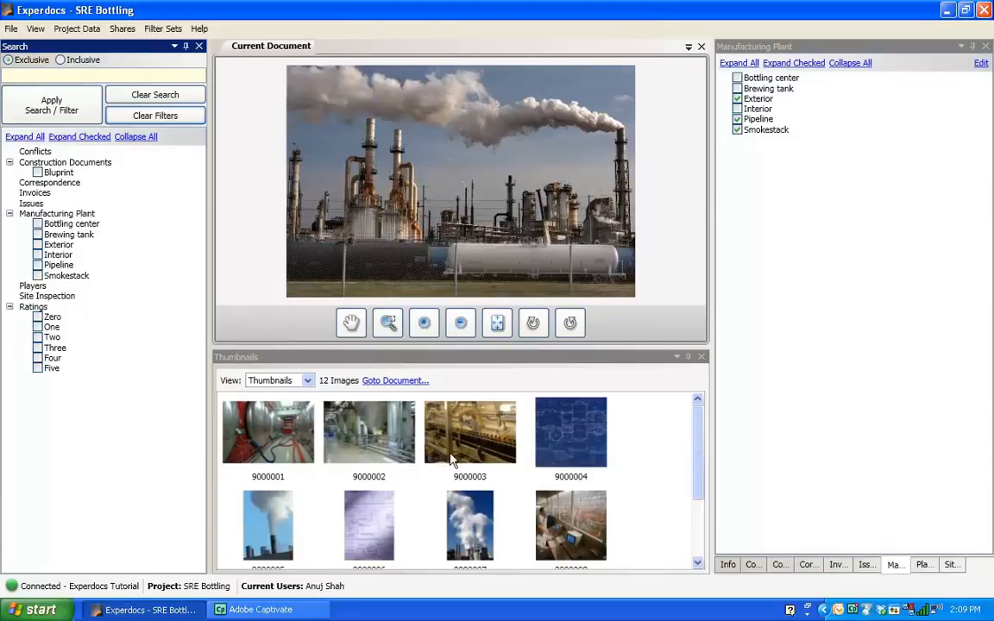
left_click(563, 439)
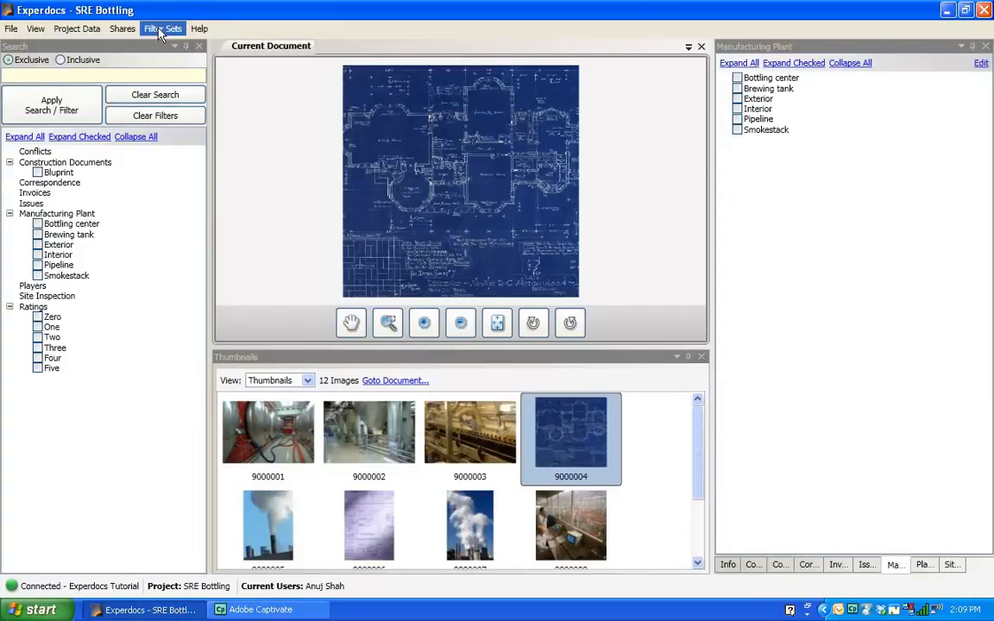
Share the selected document online, naming the photo share Bluprint Brewing Tank.
left_click(123, 30)
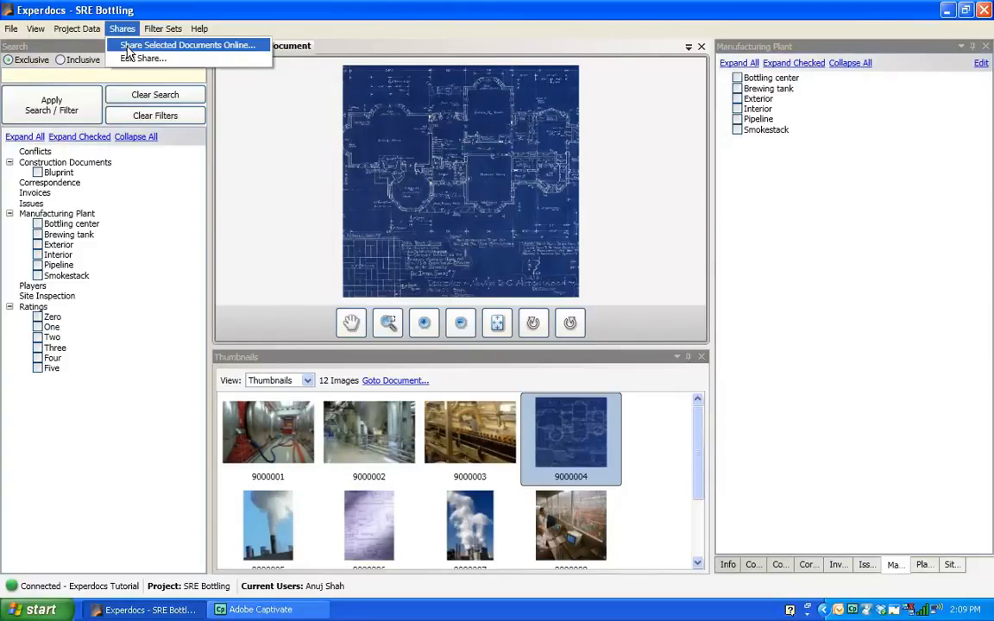
left_click(128, 48)
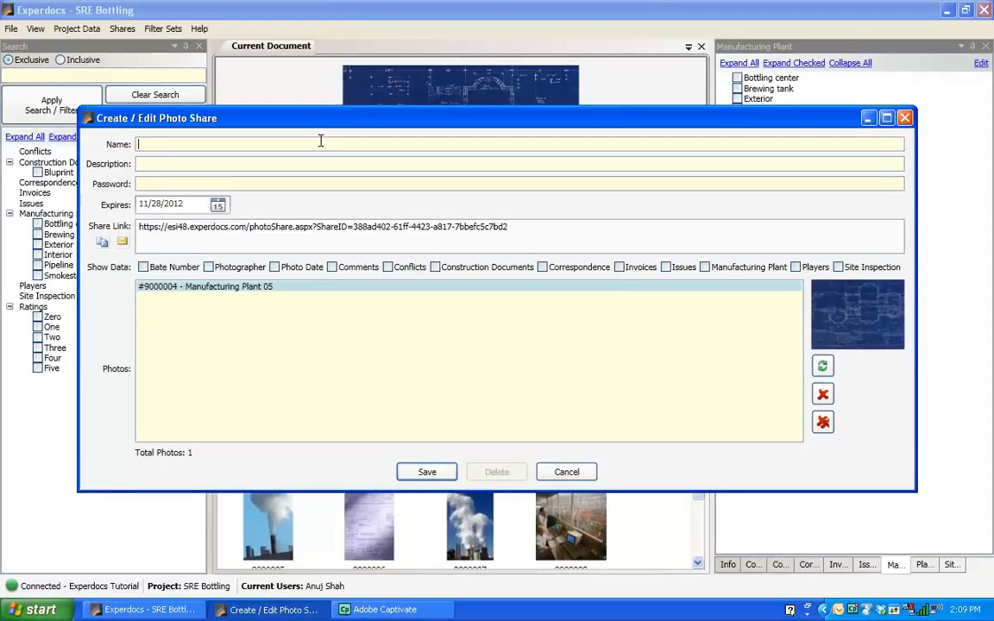
type("Bluprint Brewing Tank")
Enter the description "Building plan for faulty pipeline. Please review and advise in conjunciton with issue 42A and conflict 3B.".
left_click(326, 167)
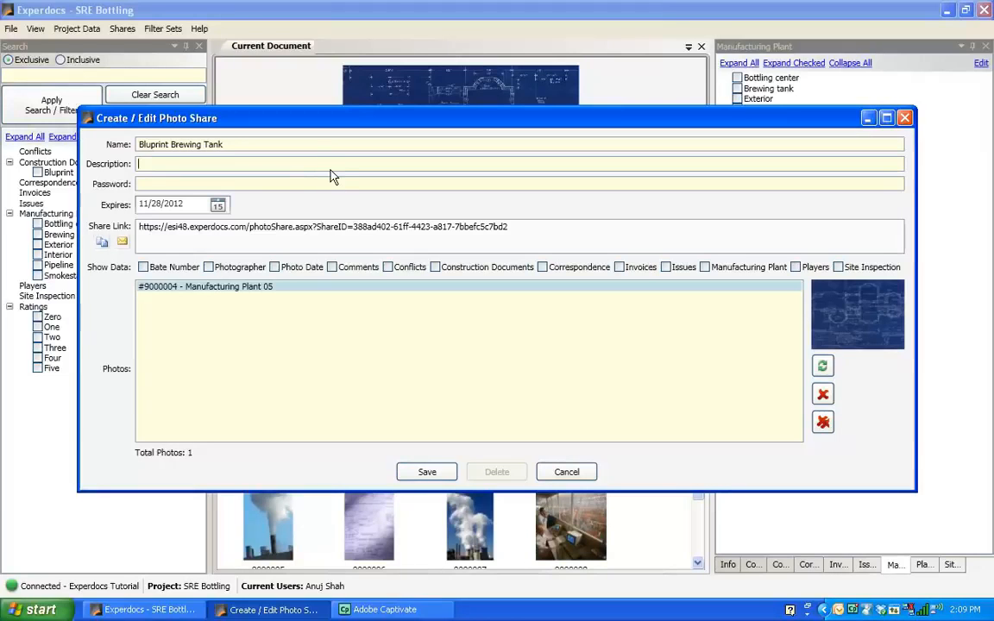
type("Building plan for fault")
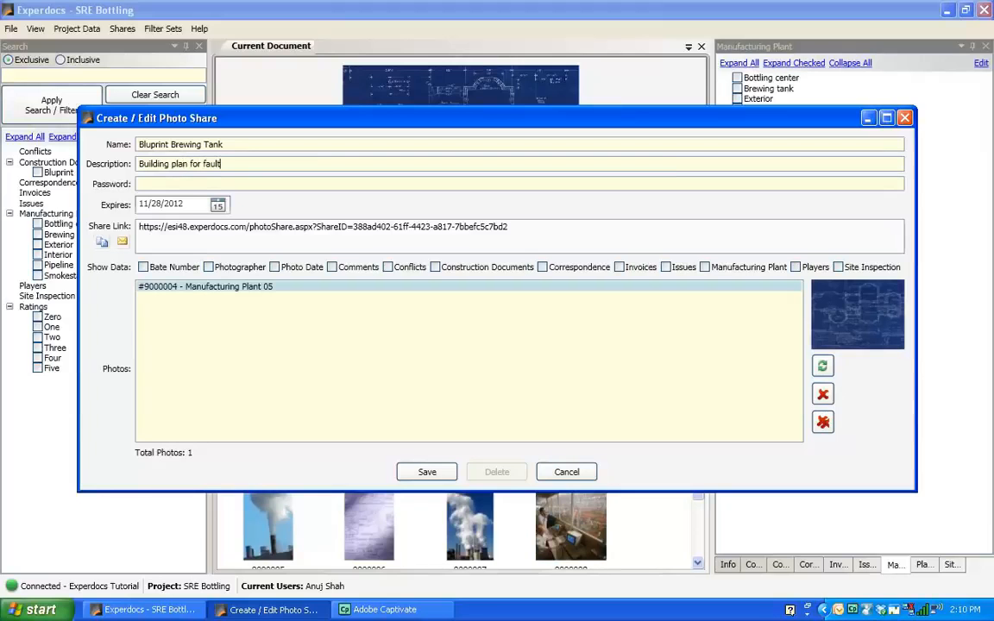
type("y pipeline.  Please review and advise in conjunciton with issue")
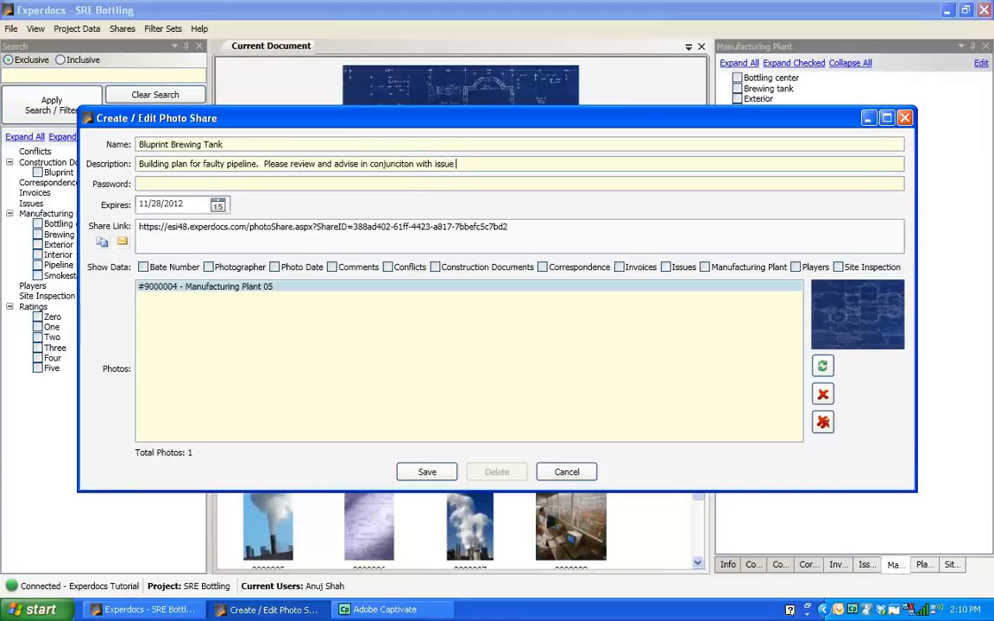
type(" 42A and")
key("BackSpace")
key("BackSpace")
key("BackSpace")
type("conflict ")
type("3V")
key("BackSpace")
type("B.")
Enter the share's password and open the expiry date calendar, closing it without changing the date.
left_click(322, 184)
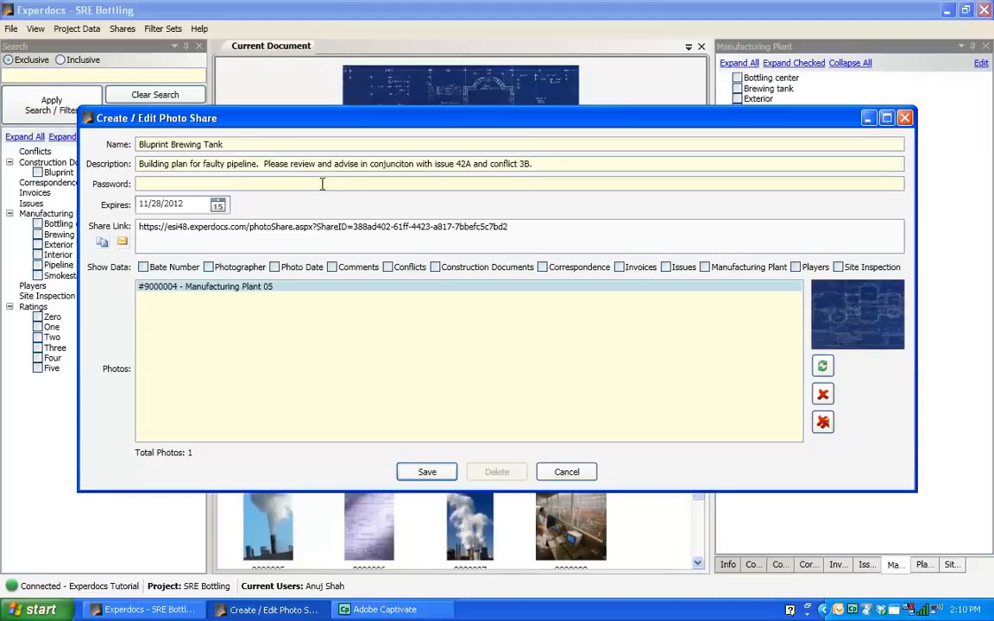
left_click(218, 207)
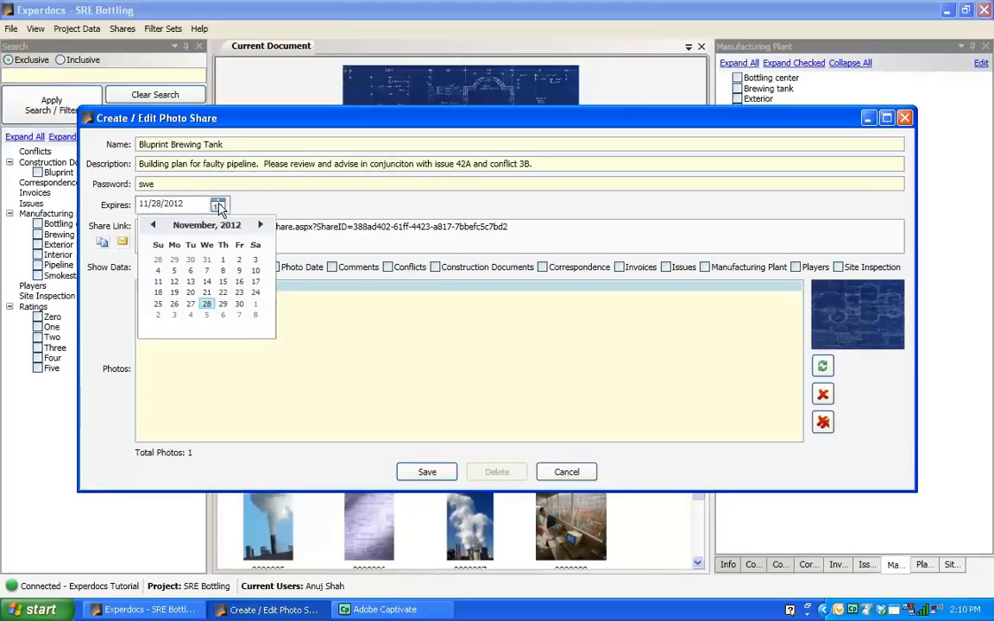
left_click(302, 214)
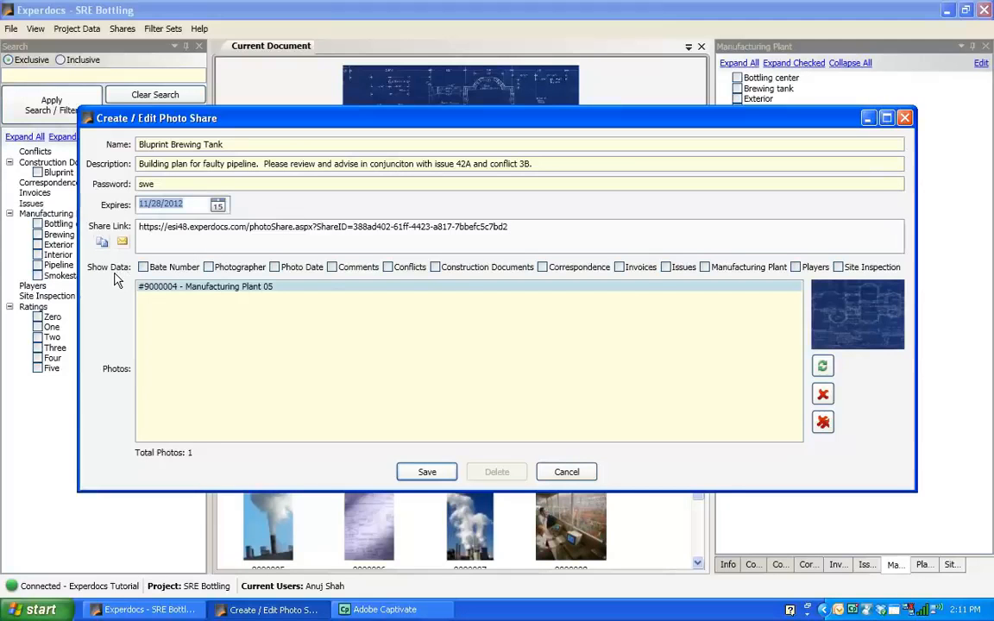
Show Bate Number, Photographer, Photo Date, Comments and Construction Documents data in the share and save it.
left_click(143, 267)
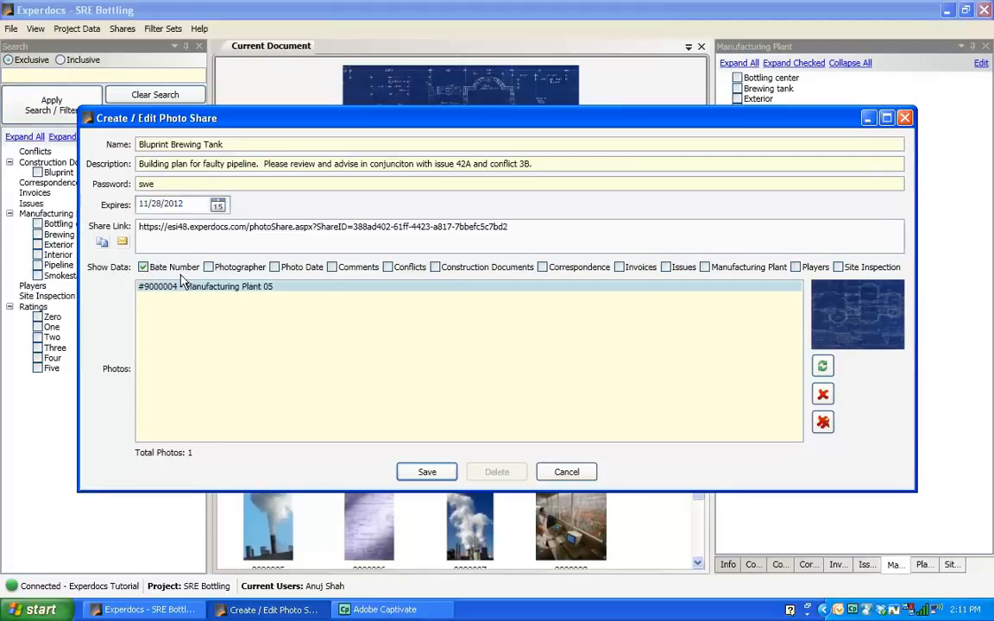
left_click(208, 267)
left_click(275, 269)
left_click(337, 270)
left_click(436, 267)
left_click(426, 473)
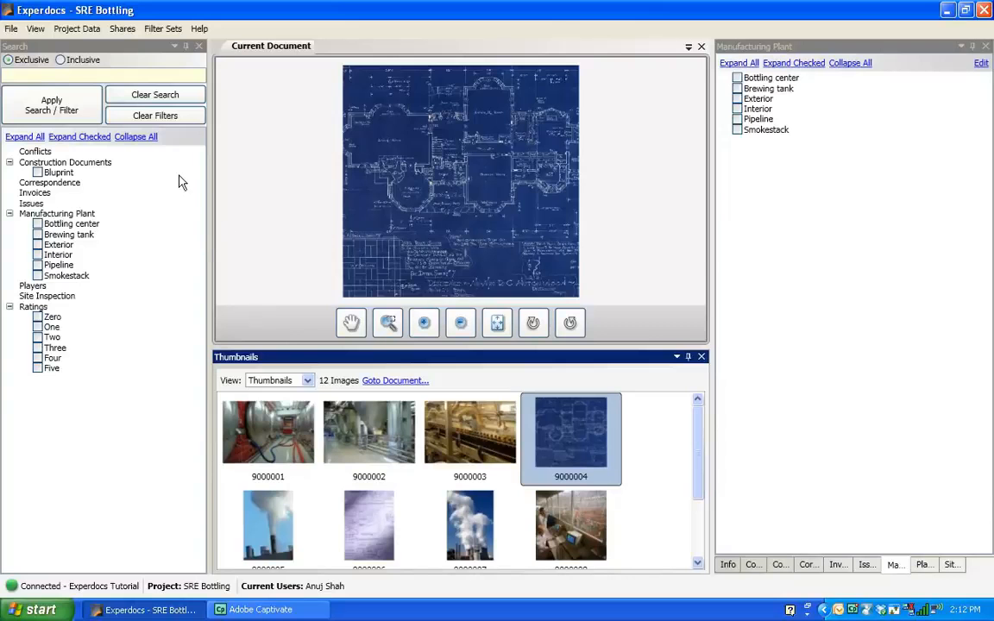
Open the invitation for someone to access the account and enter the new user's first name.
left_click(7, 31)
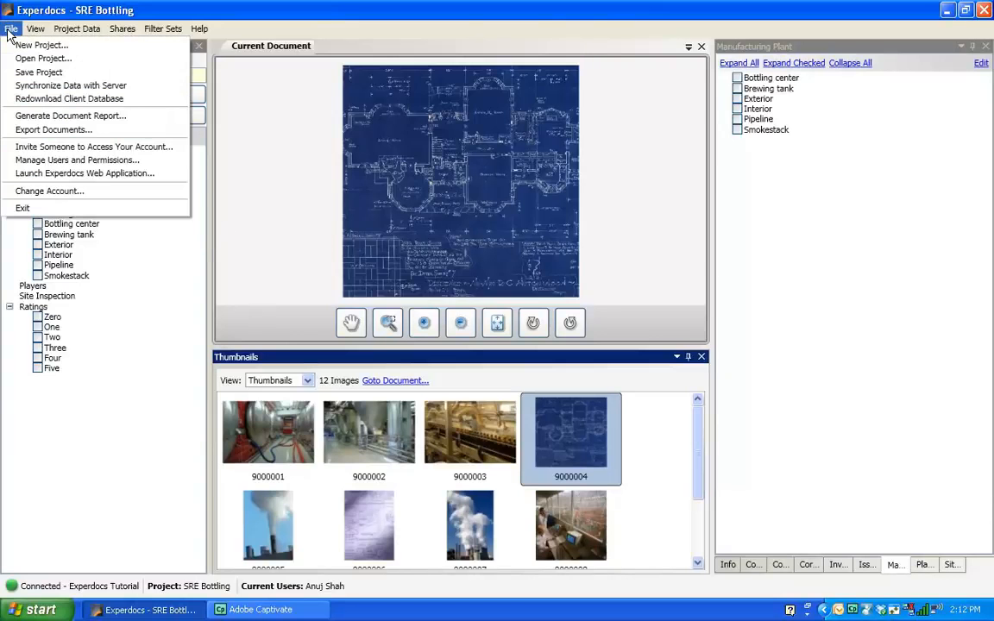
left_click(16, 146)
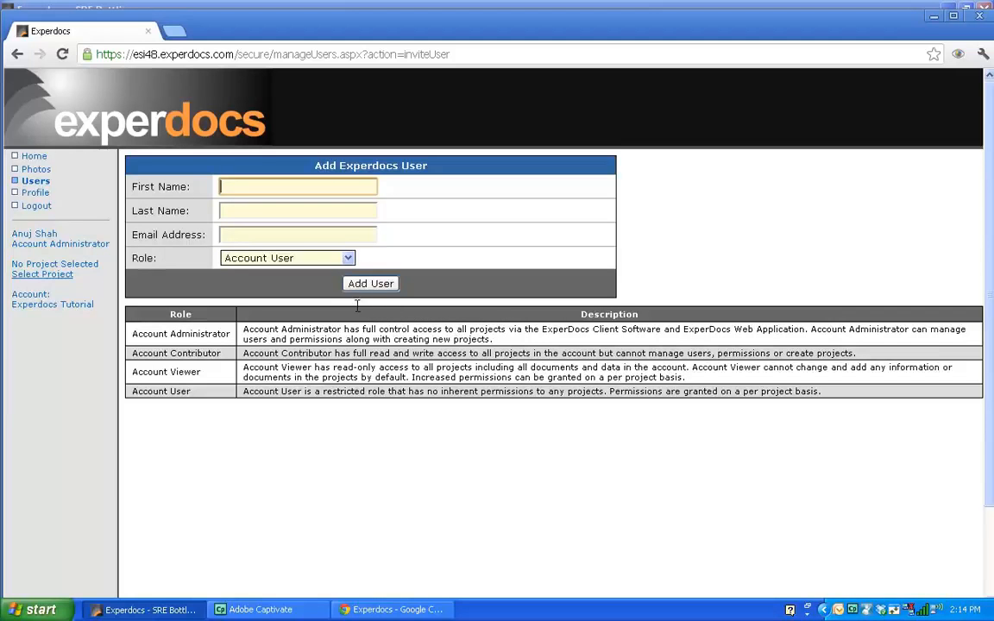
Enter the new user's last name and e-mail address.
left_click(298, 214)
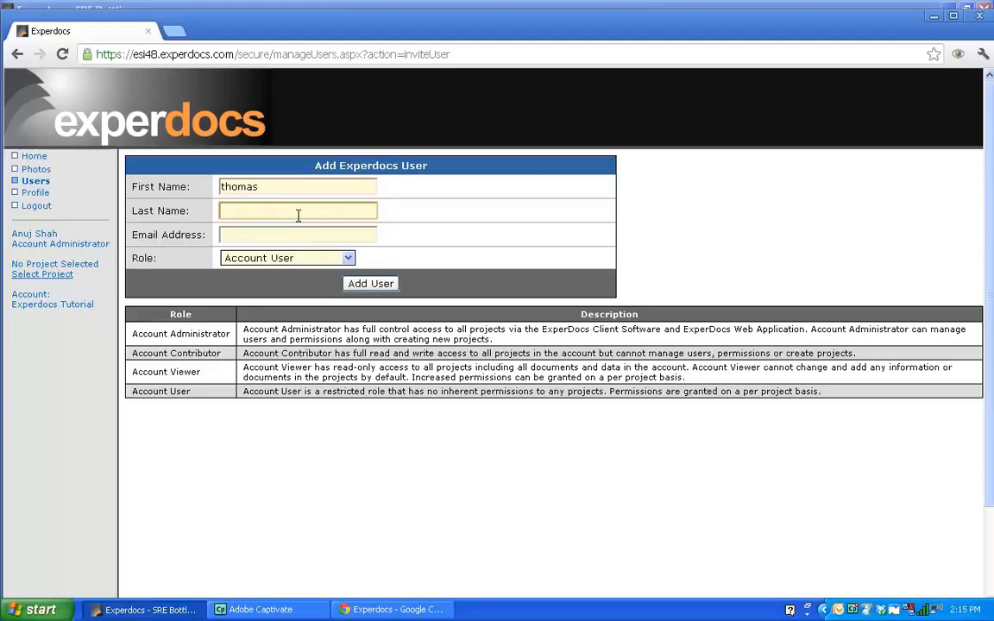
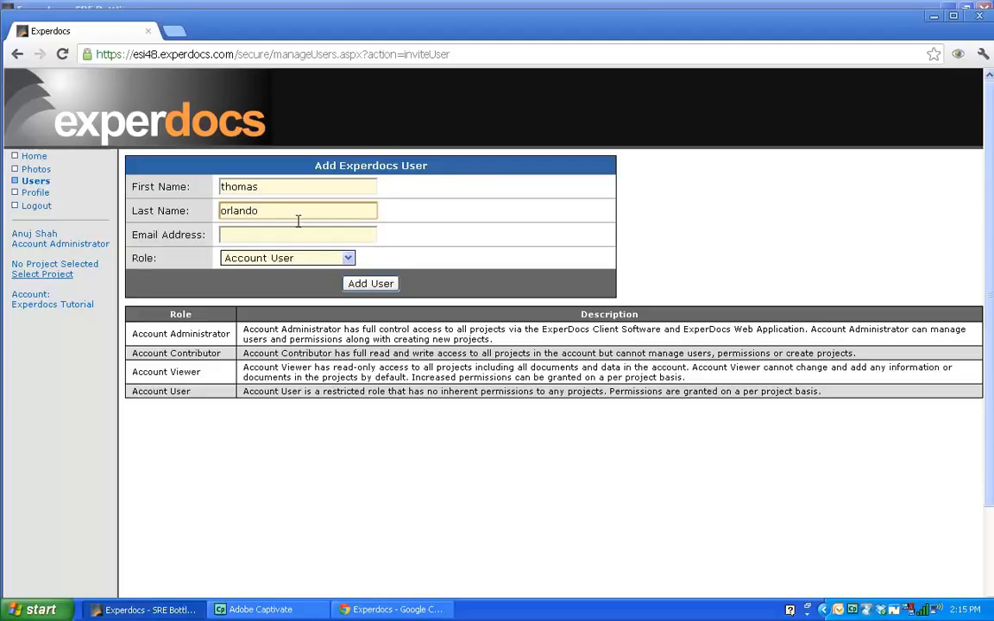
left_click(298, 236)
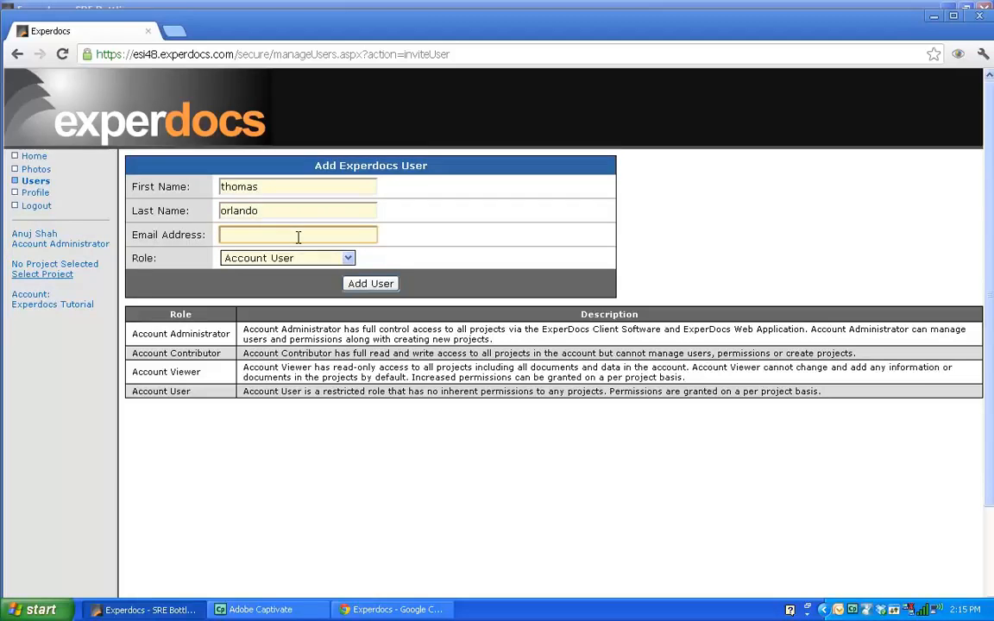
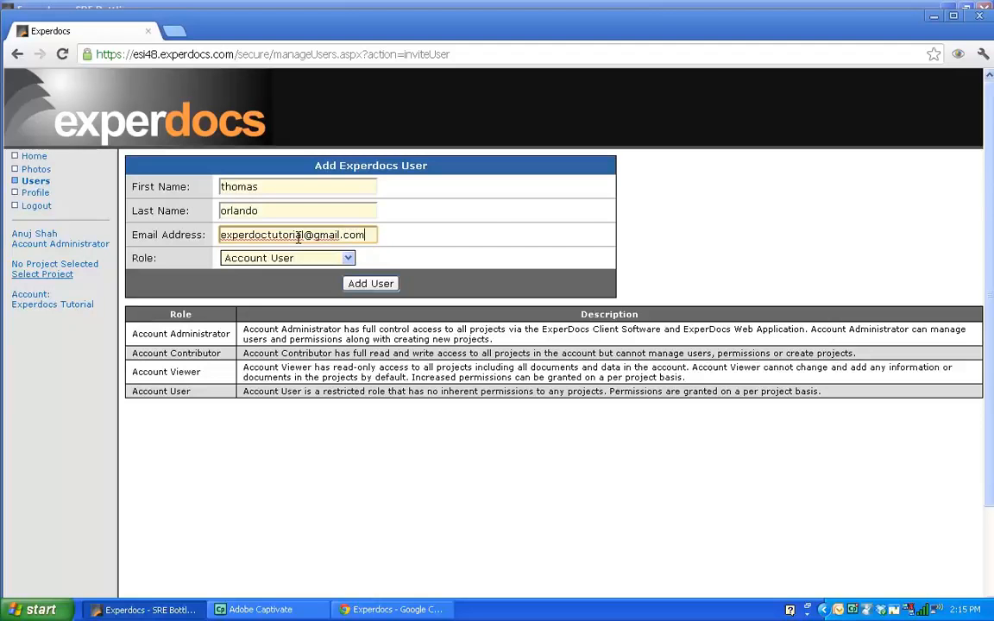
Set the new user's role to Account User and add the user.
left_click(348, 258)
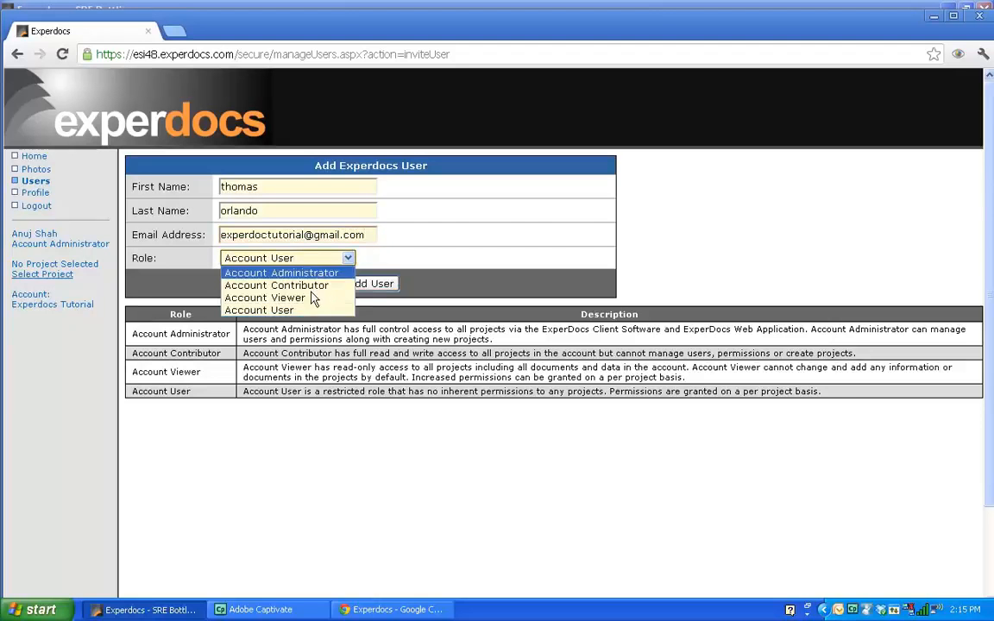
left_click(294, 310)
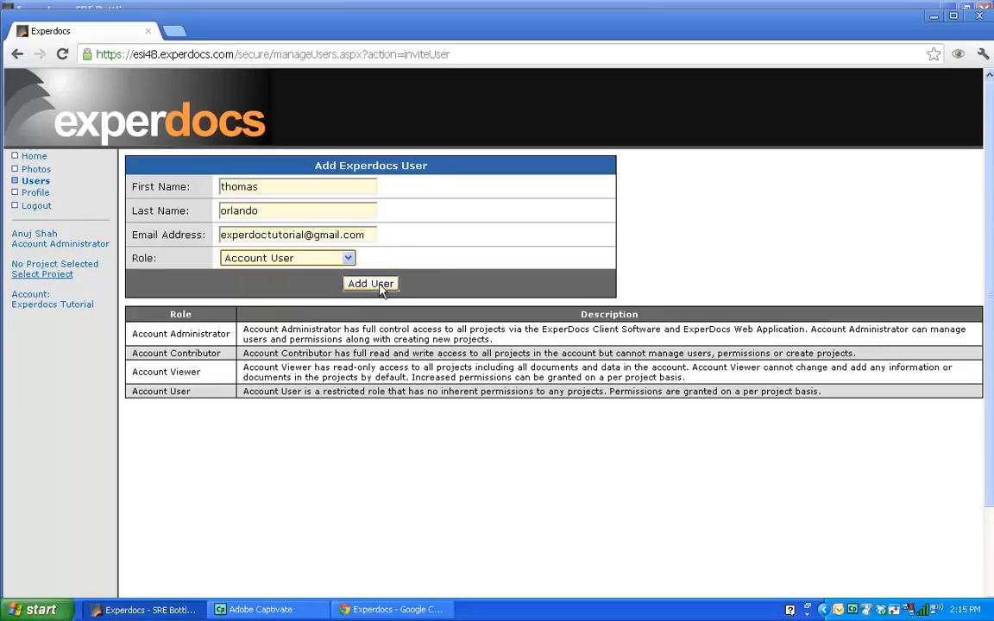
left_click(371, 284)
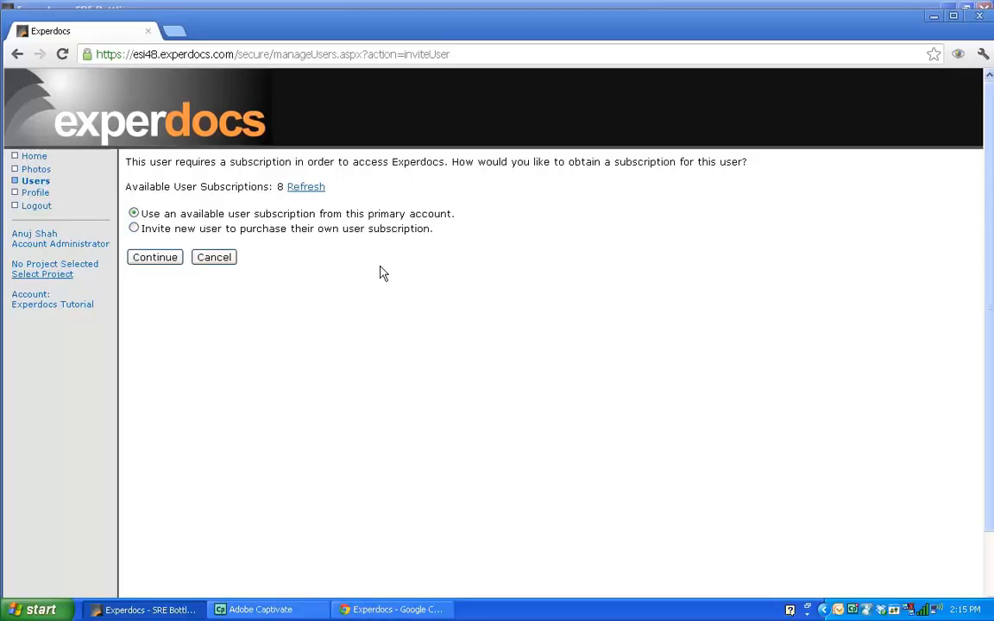
Assign the user an available subscription from the primary account and finish.
left_click(158, 260)
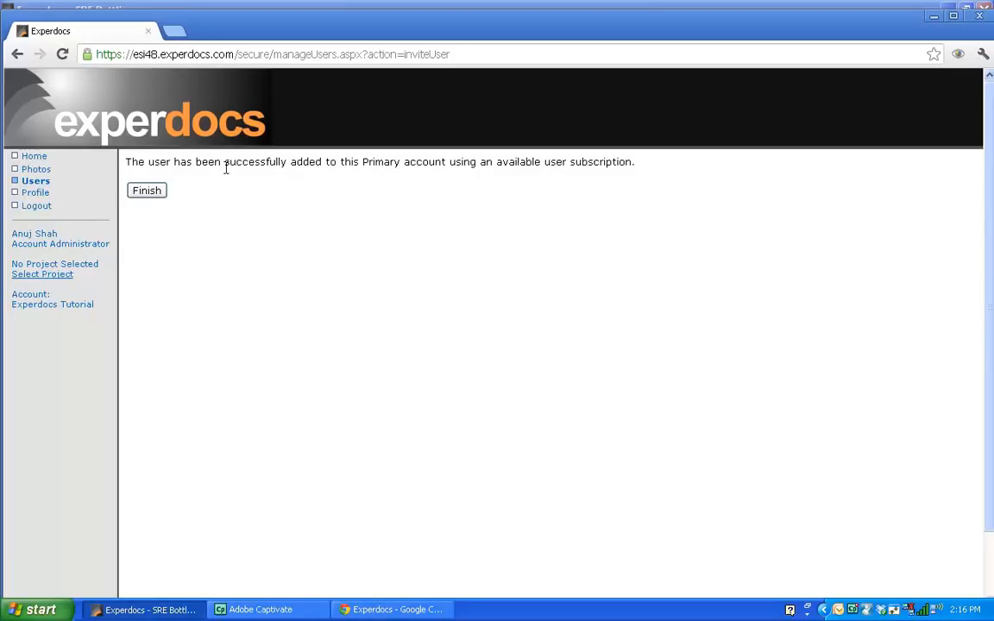
left_click(144, 192)
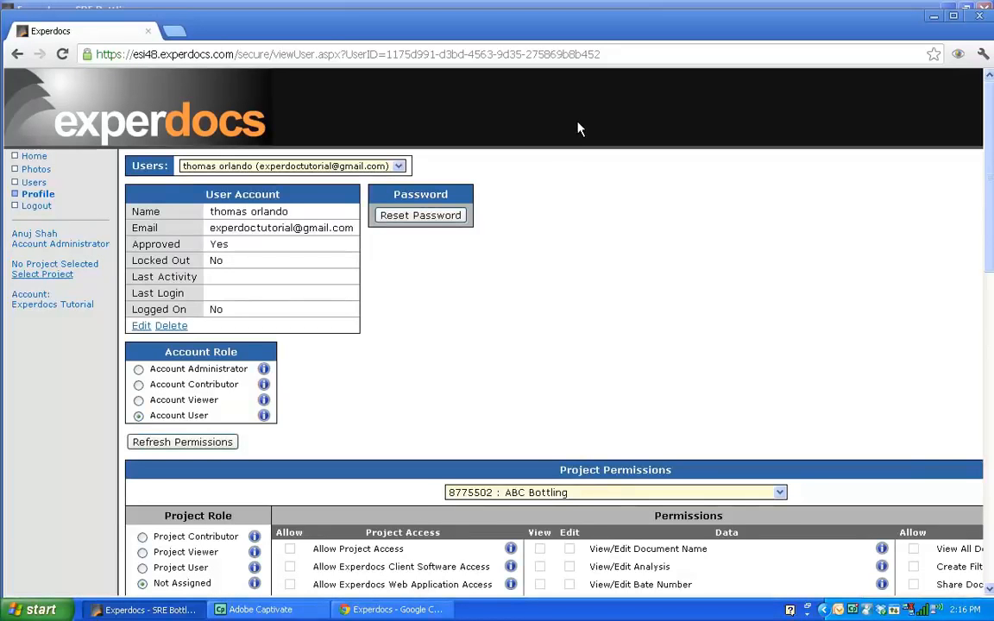
Examine the new user's account role and project permissions on the profile page.
scroll(592, 129, "down", 1)
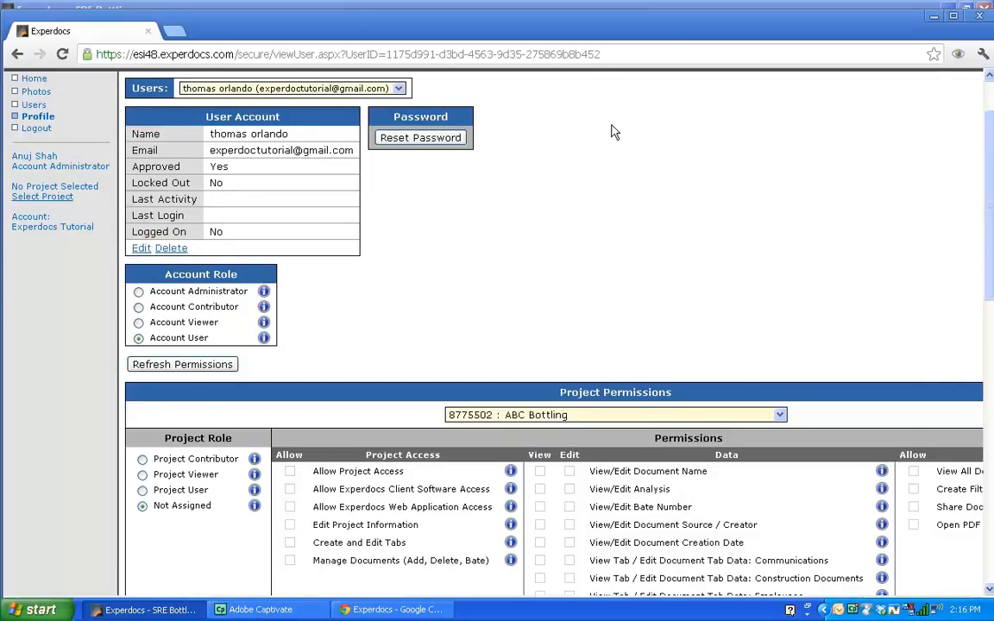
scroll(614, 131, "up", 1)
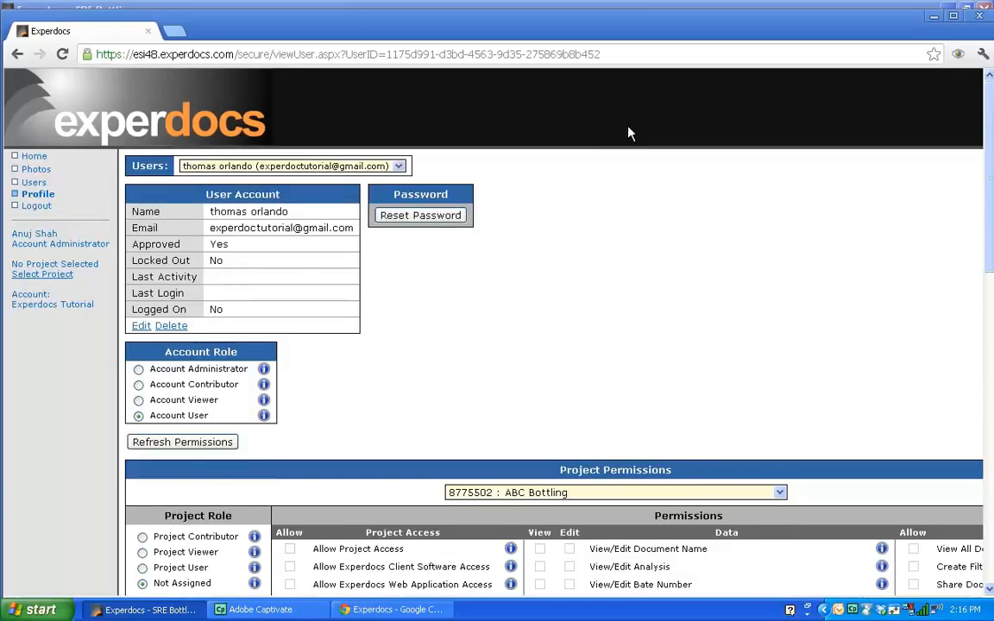
scroll(639, 134, "down", 3)
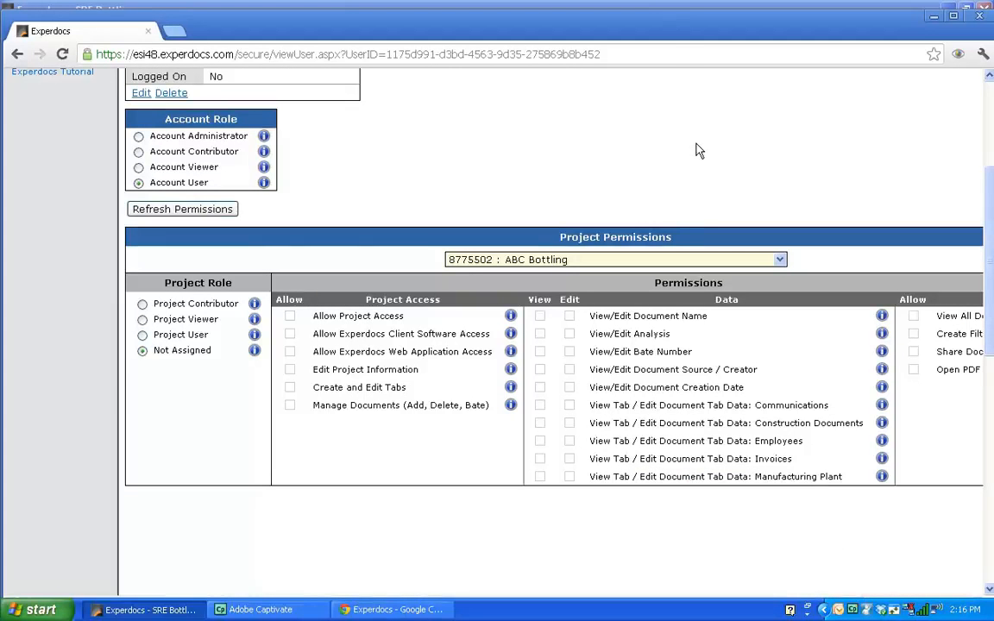
scroll(706, 154, "up", 2)
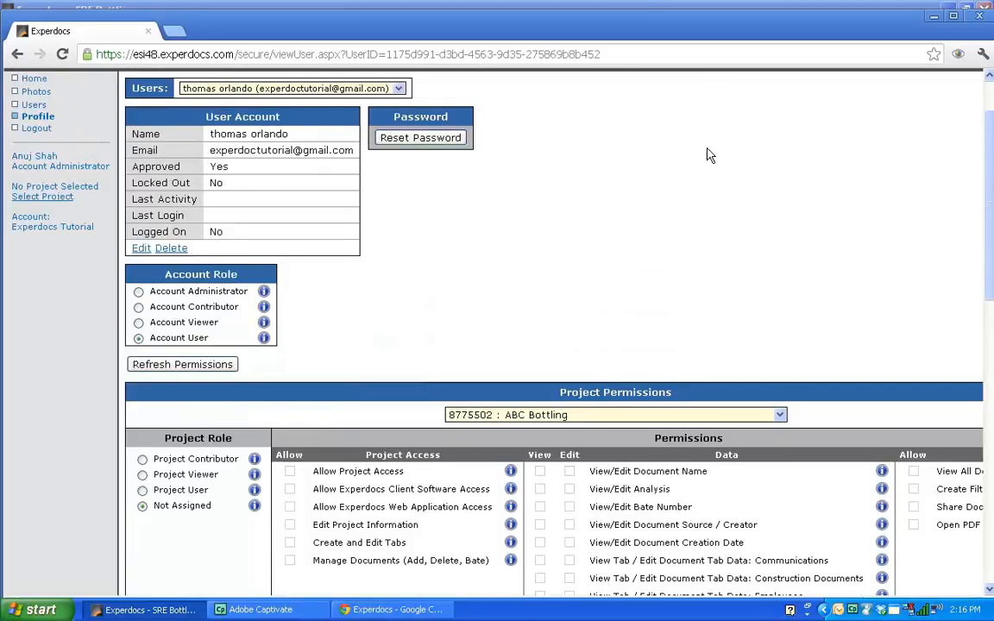
scroll(711, 156, "down", 1)
scroll(713, 156, "down", 1)
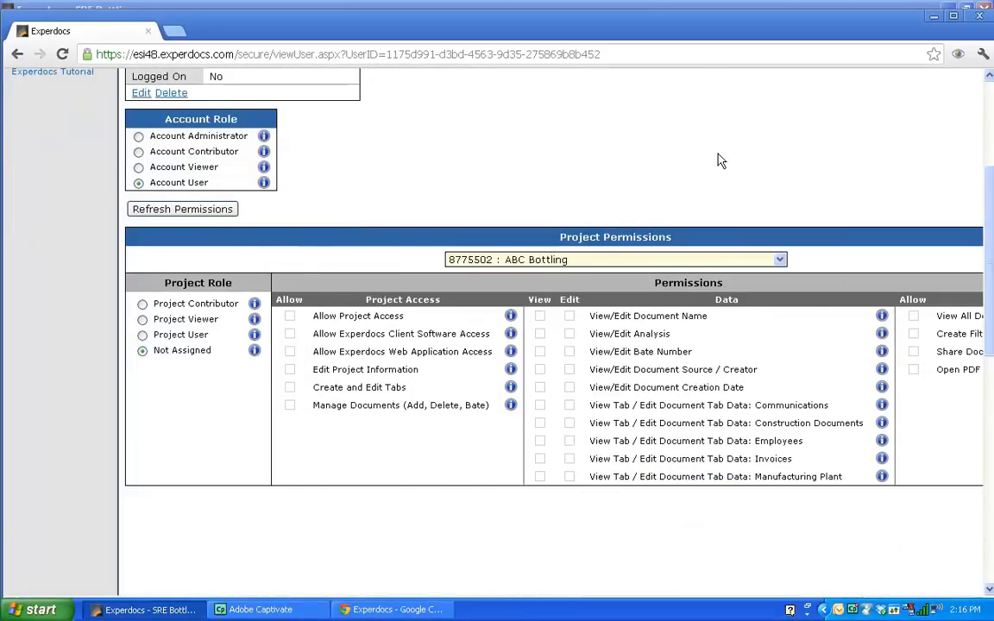
scroll(723, 162, "up", 3)
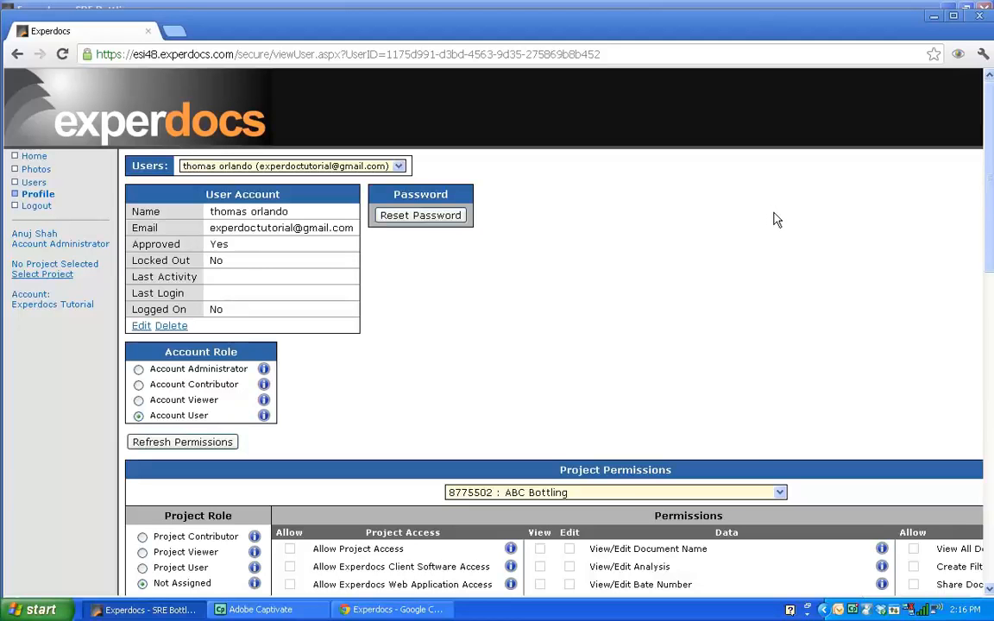
scroll(777, 220, "down", 1)
scroll(779, 226, "down", 1)
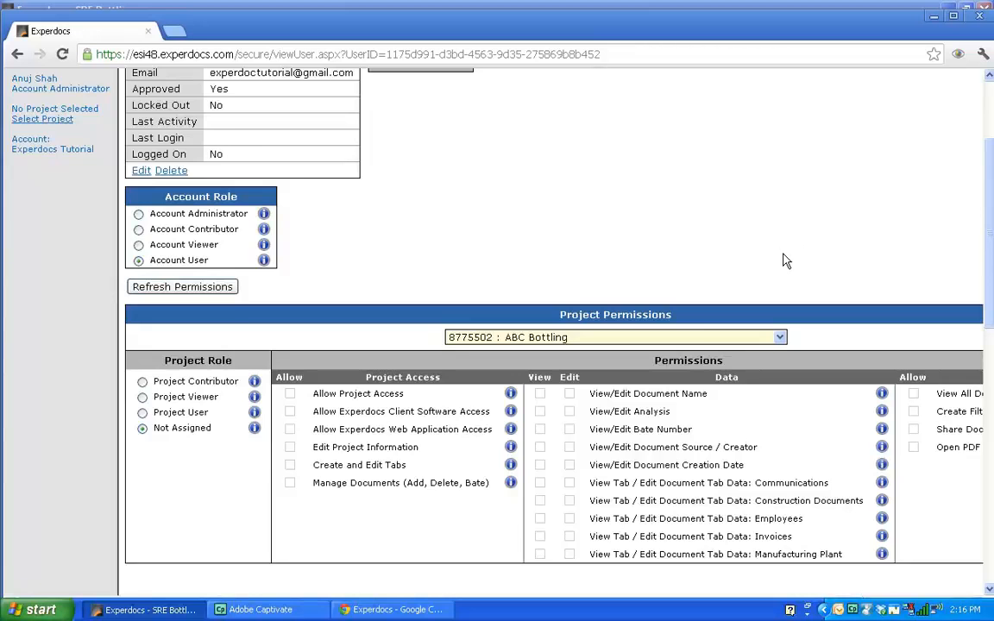
scroll(785, 263, "down", 2)
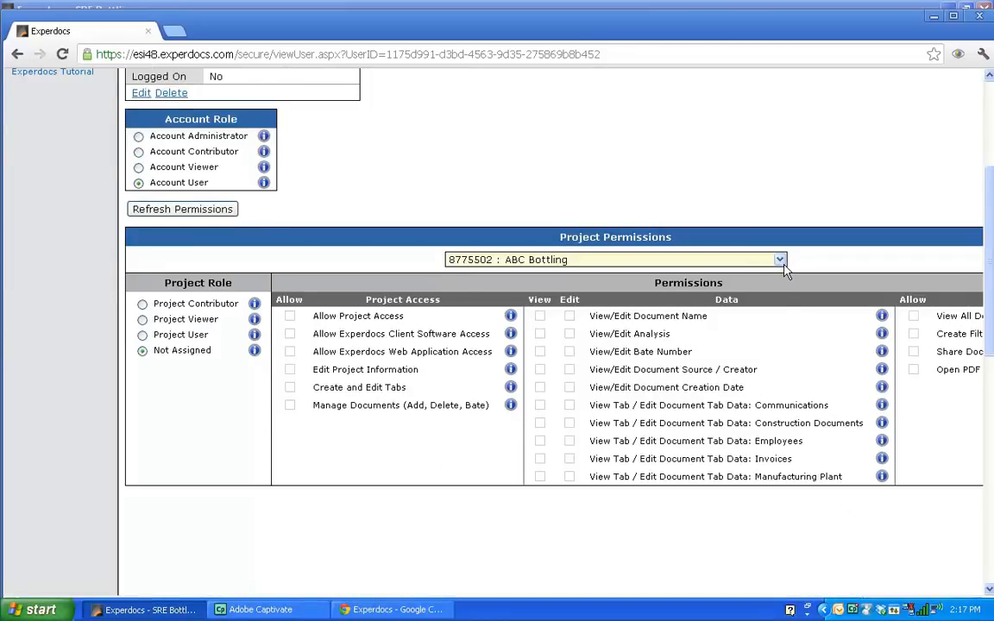
Browse the project list and the full set of document permissions on the new user's profile.
left_click(781, 259)
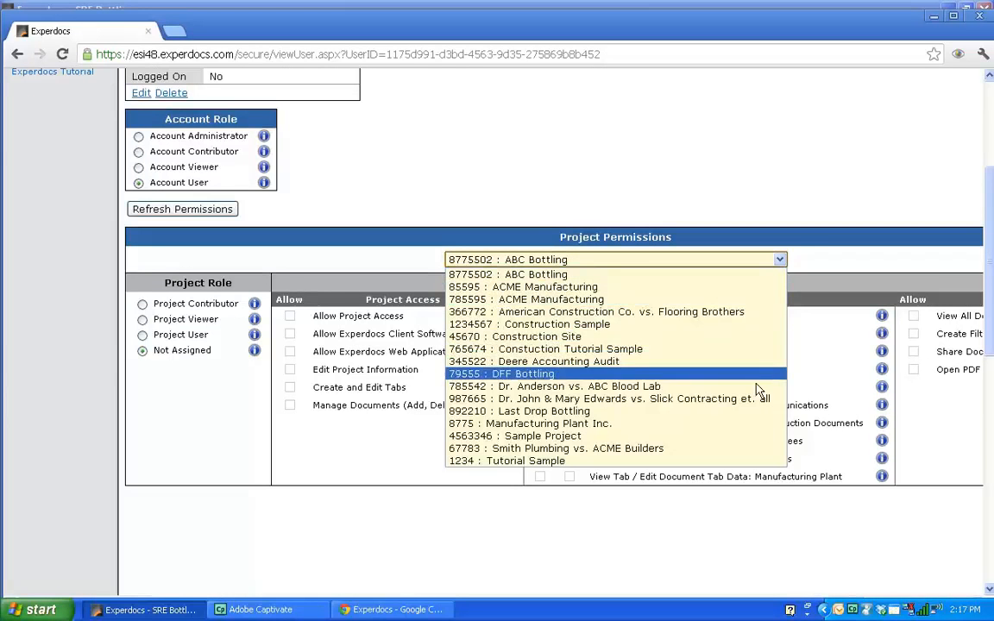
left_click(729, 276)
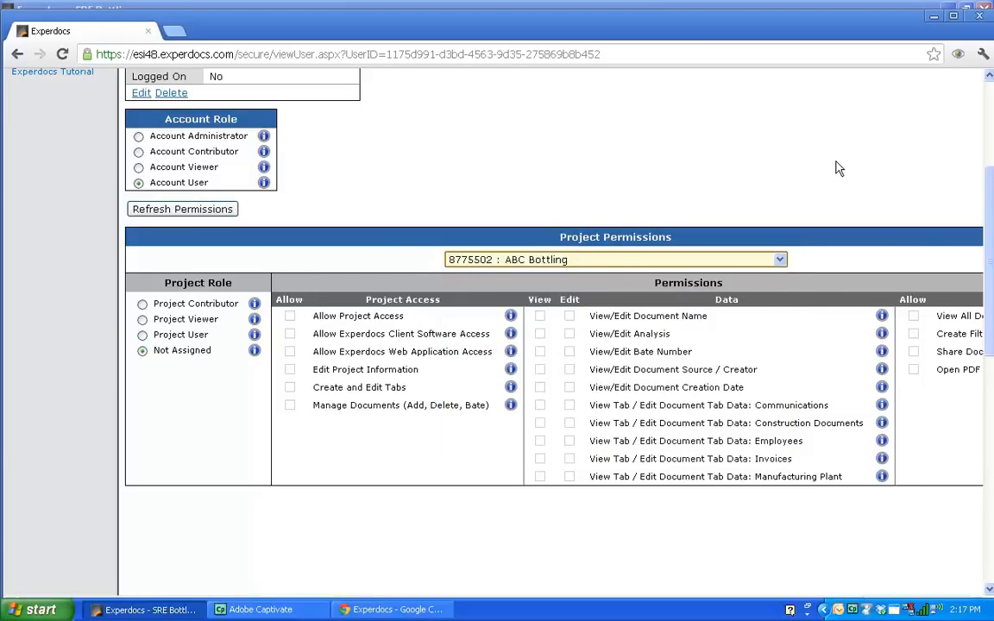
scroll(753, 147, "down", 2)
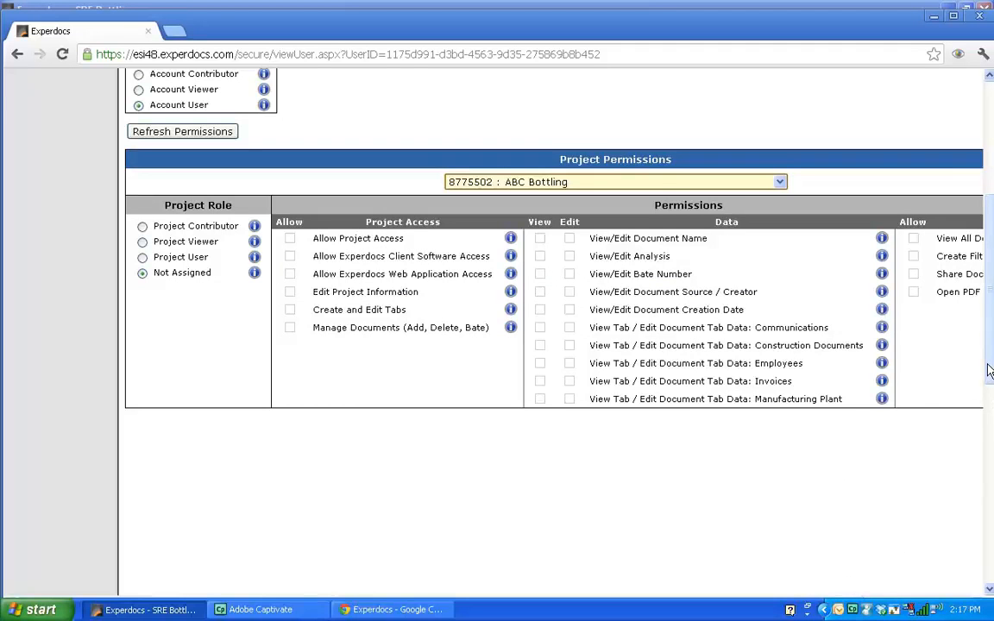
left_click_drag(989, 369, 990, 392)
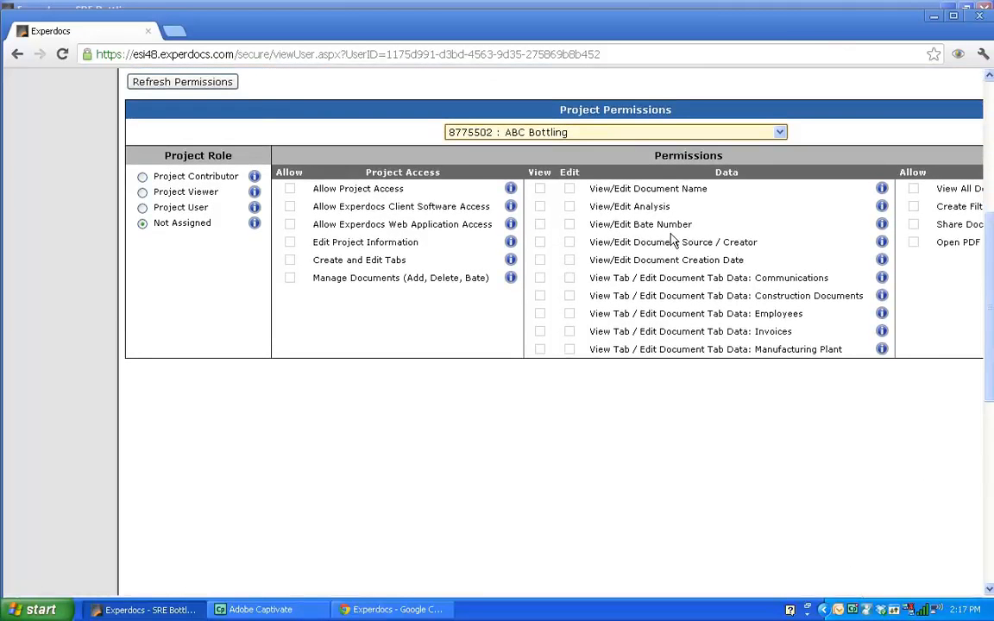
scroll(986, 308, "up", 3)
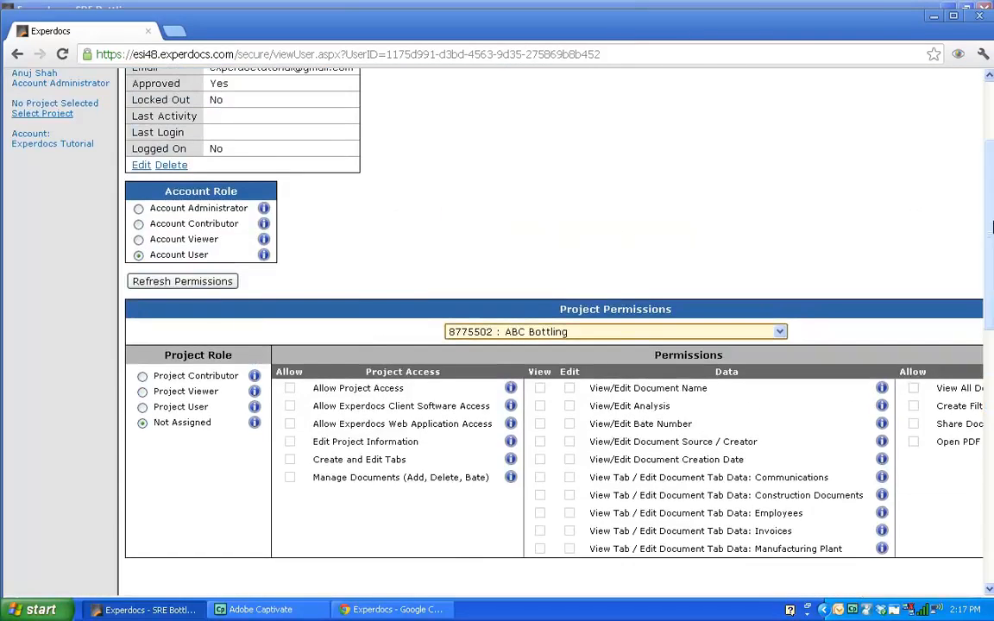
left_click_drag(789, 12, 717, 0)
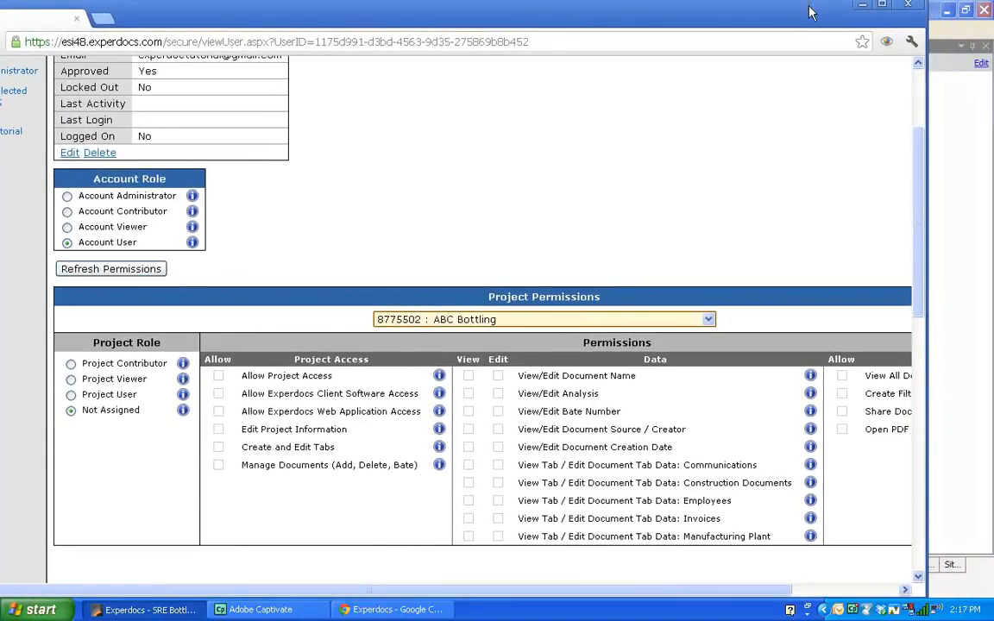
left_click(820, 591)
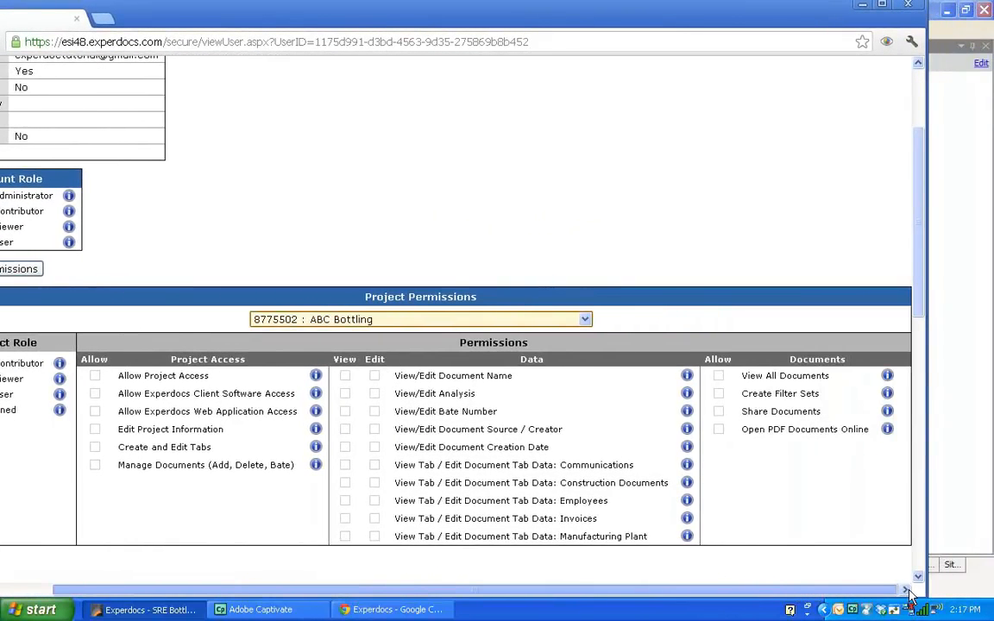
scroll(916, 362, "down", 2)
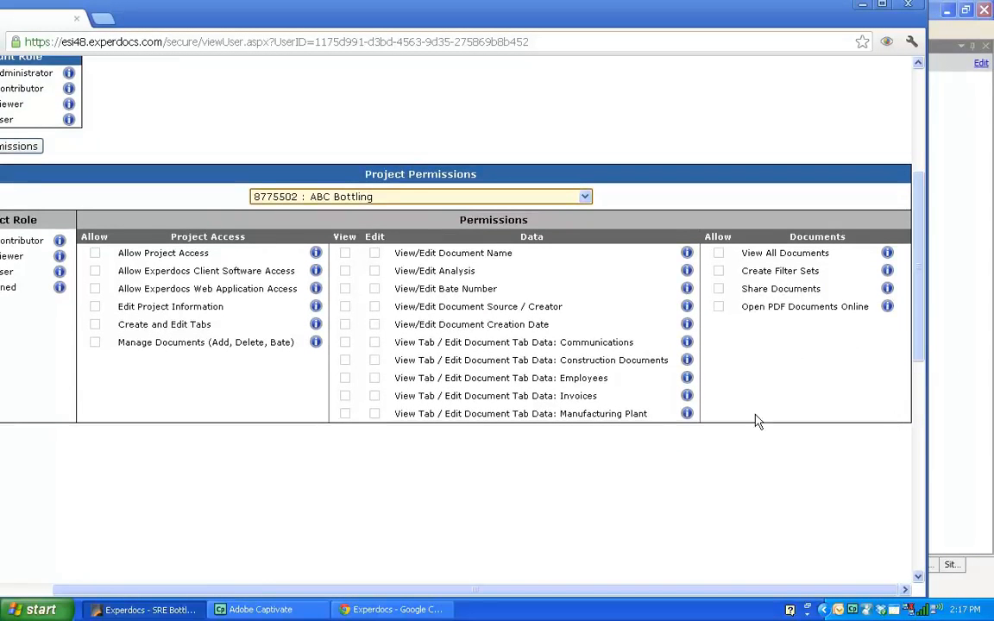
left_click_drag(695, 592, 510, 565)
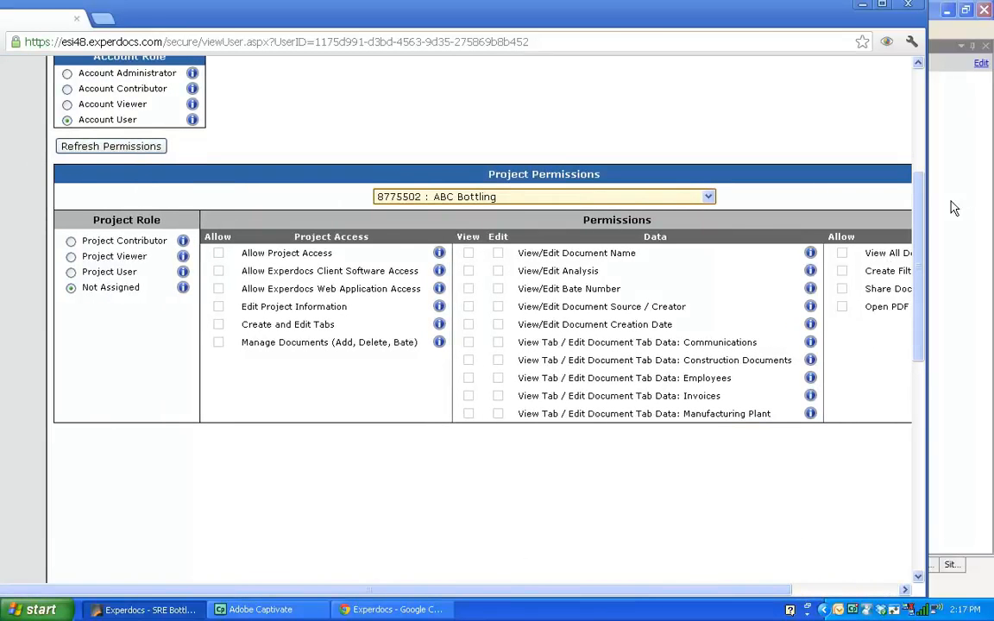
left_click_drag(920, 229, 920, 102)
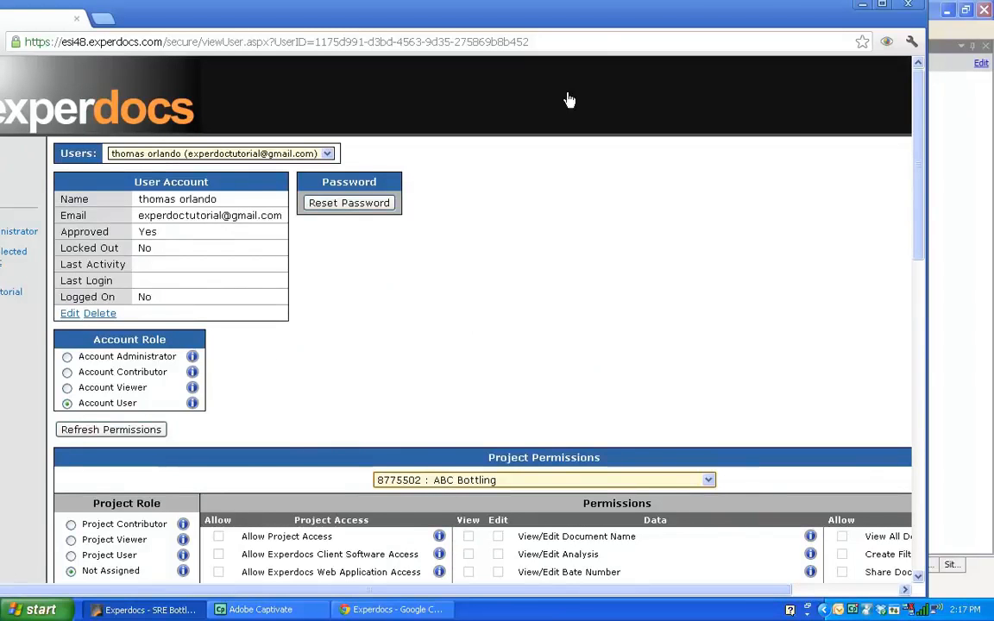
left_click_drag(636, 13, 700, 7)
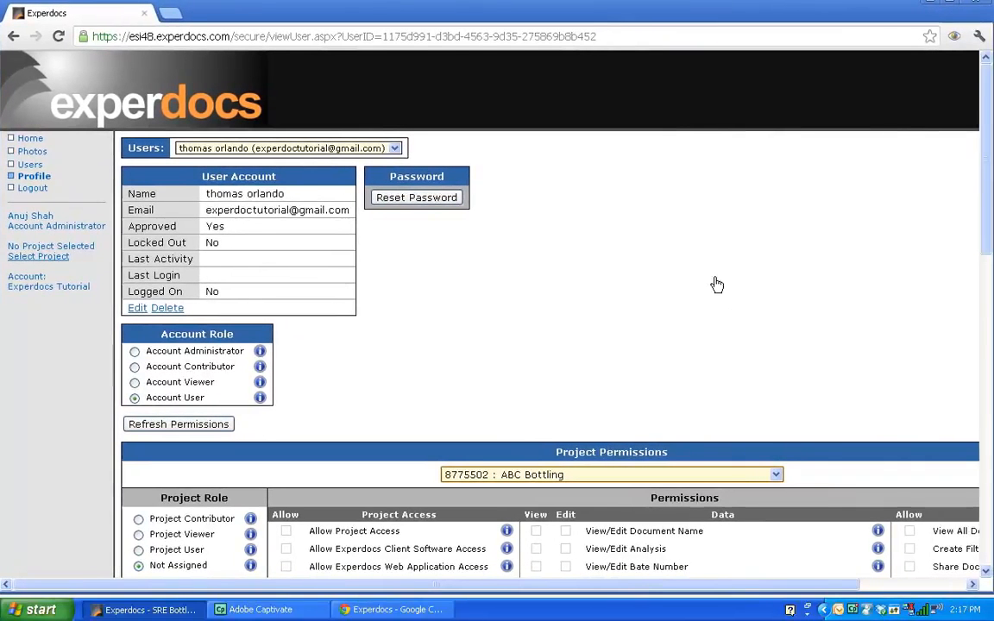
Log out of the Experdocs web application and return to the SRE Bottling desktop client.
left_click(35, 176)
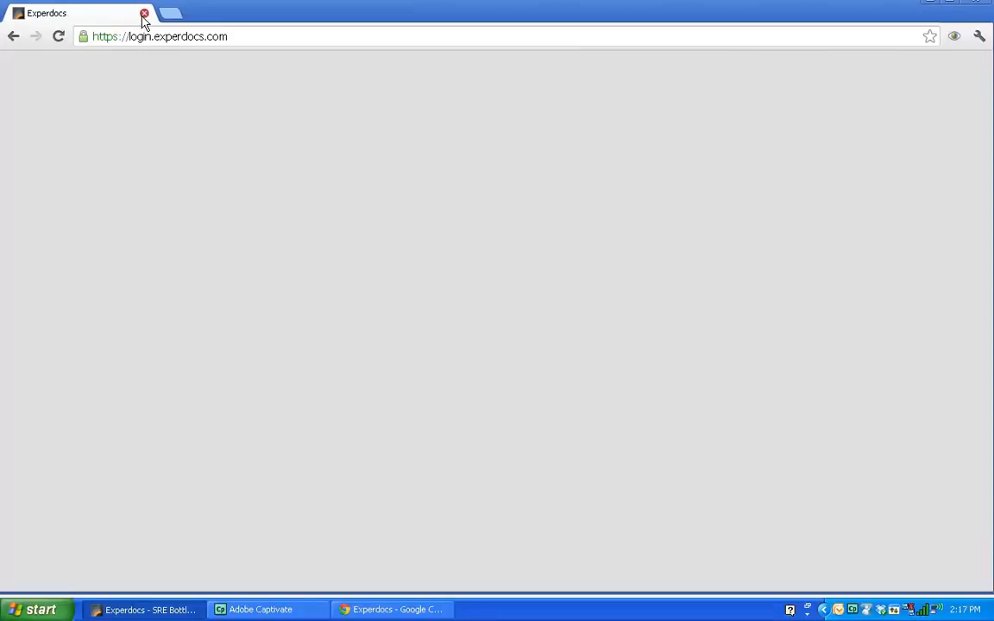
left_click(144, 15)
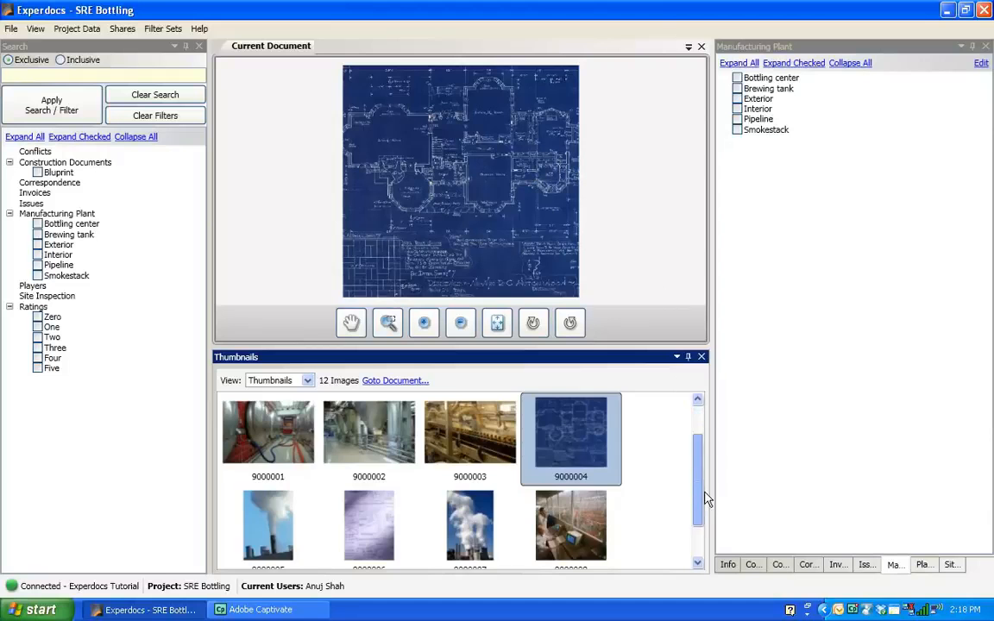
scroll(701, 523, "down", 3)
scroll(705, 427, "up", 3)
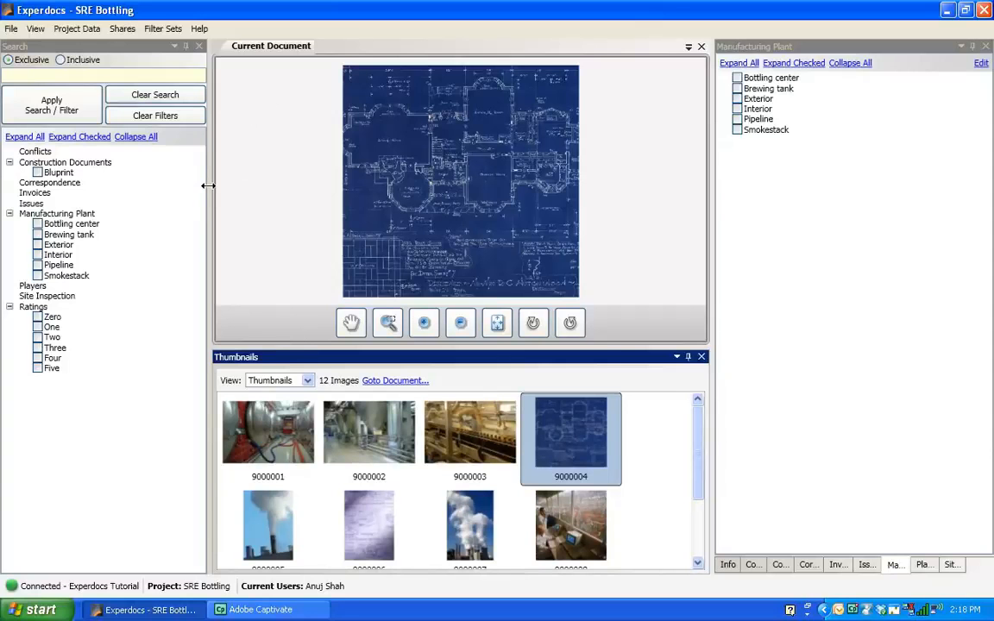
left_click_drag(209, 194, 199, 213)
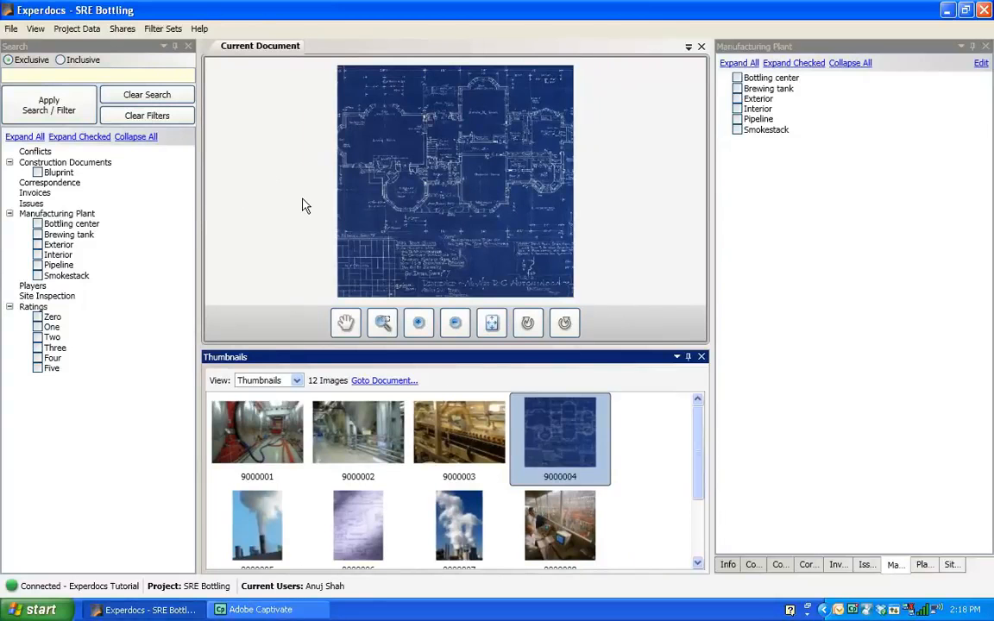
Change account, closing the current project and synchronizing data with the Experdocs Tutorial account online.
left_click(10, 29)
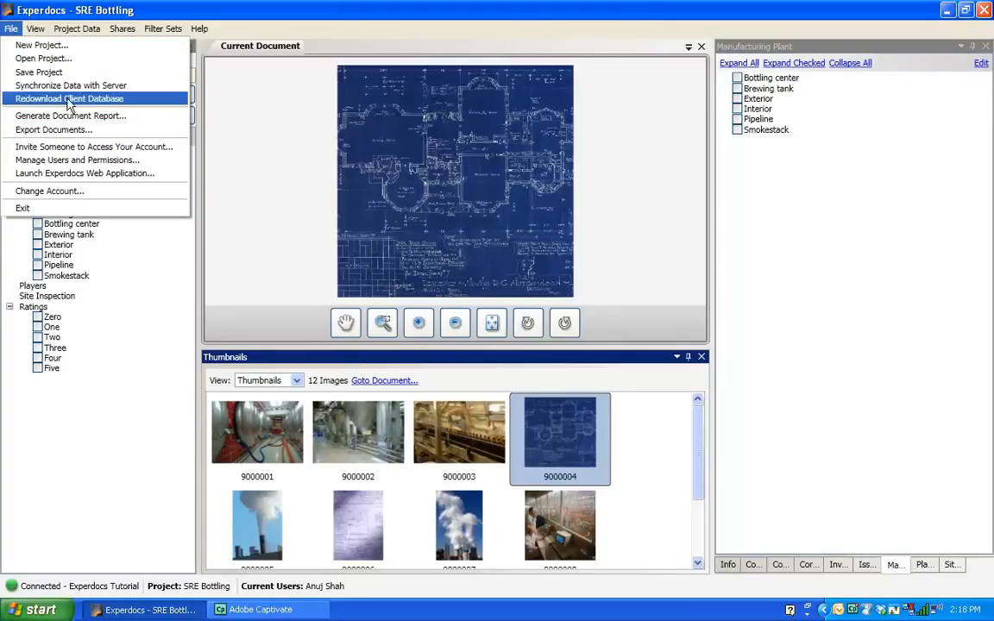
left_click(51, 190)
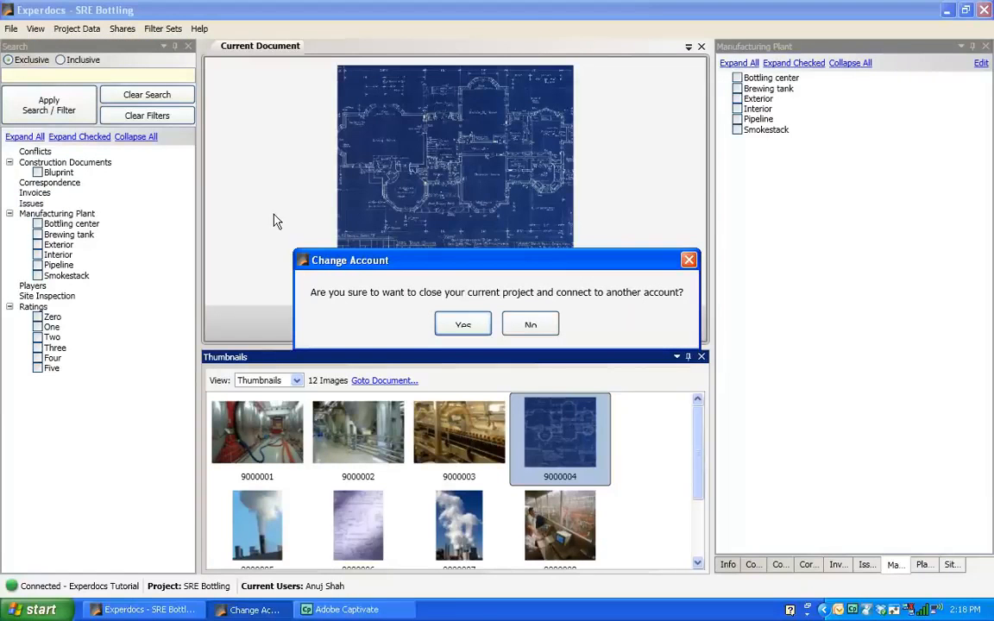
left_click(462, 326)
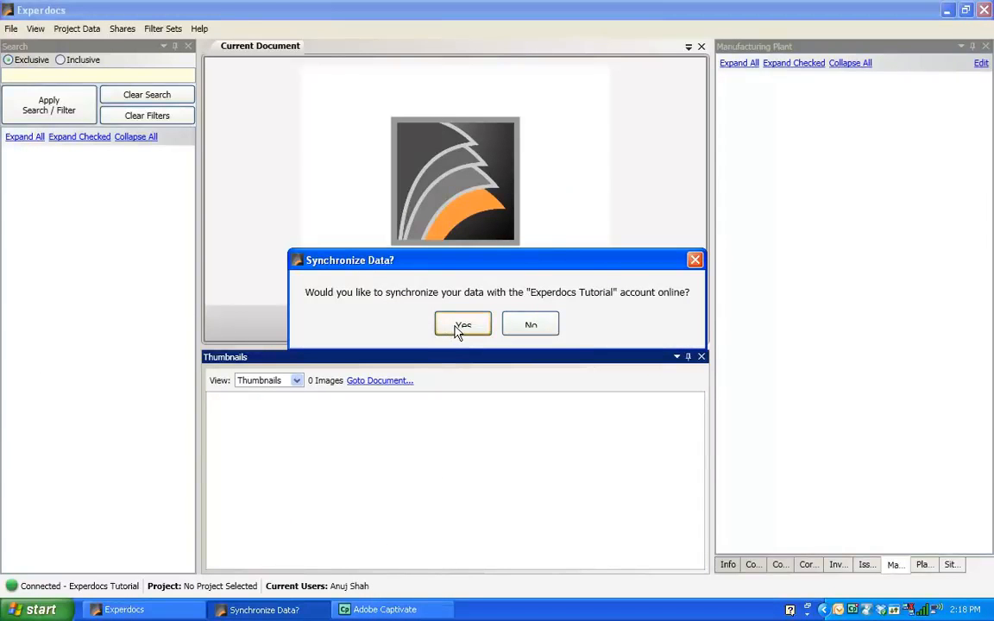
left_click(460, 327)
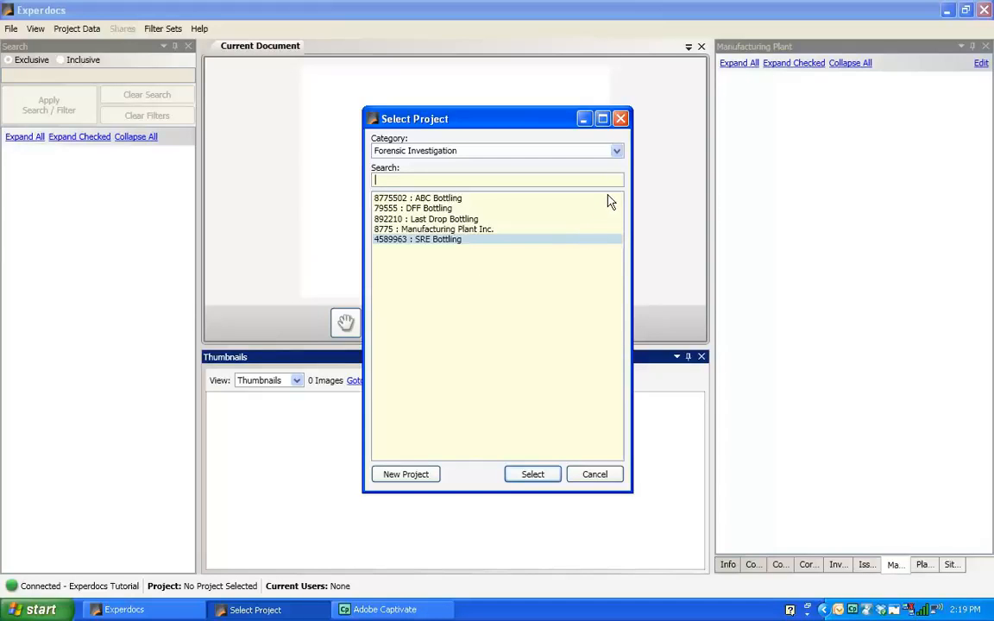
Open the Construction Site project from the All Projects category.
left_click(616, 152)
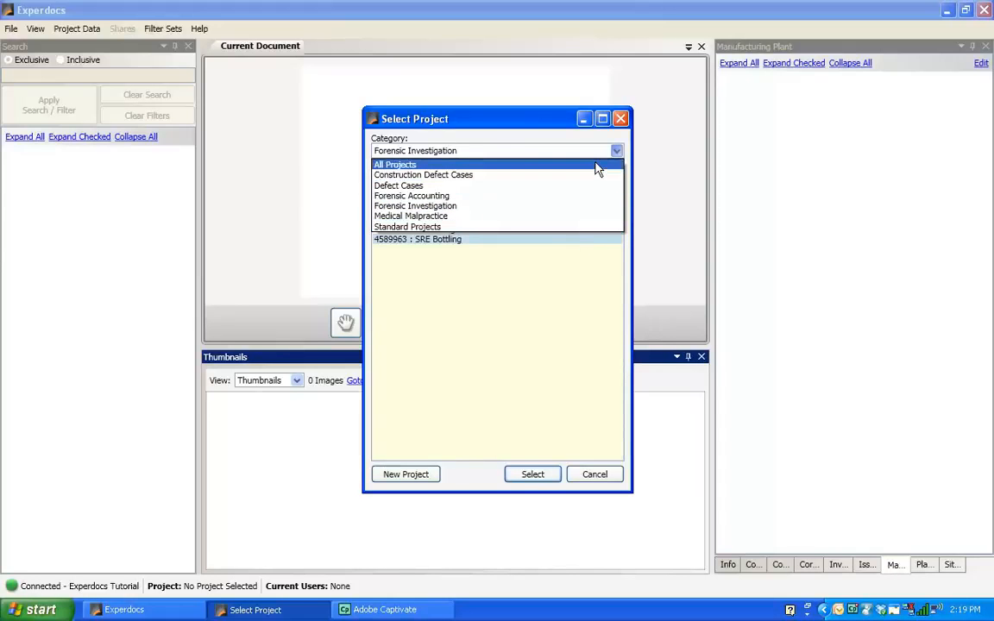
left_click(594, 165)
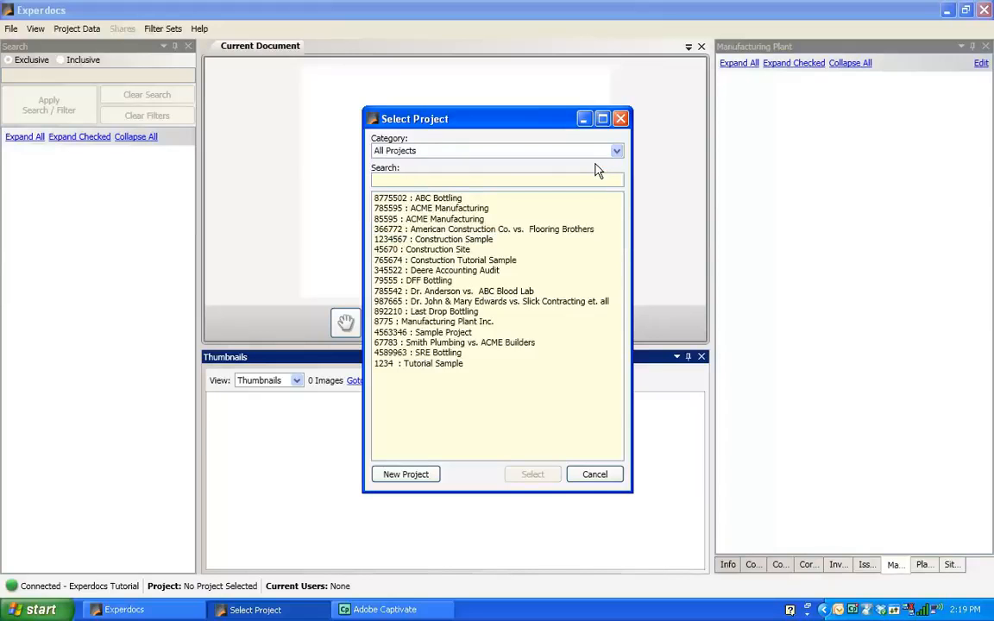
left_click(431, 179)
left_click(616, 154)
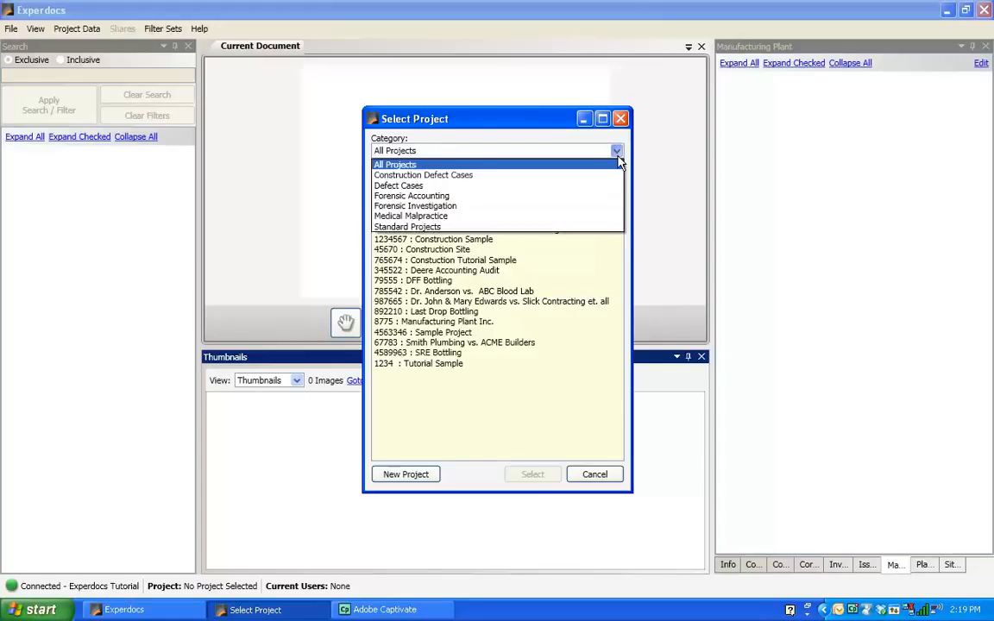
left_click(610, 207)
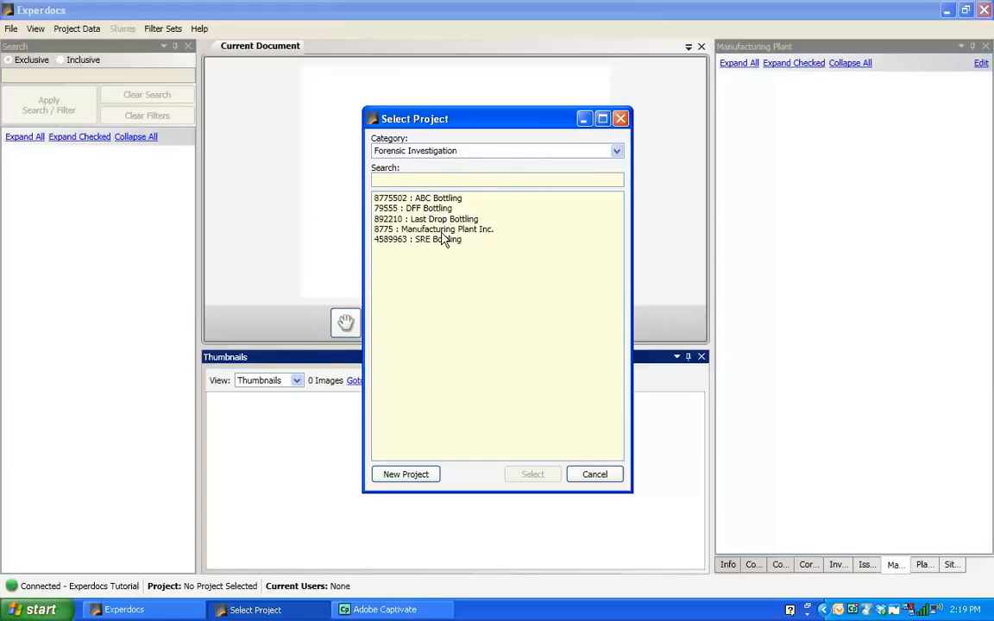
left_click(617, 153)
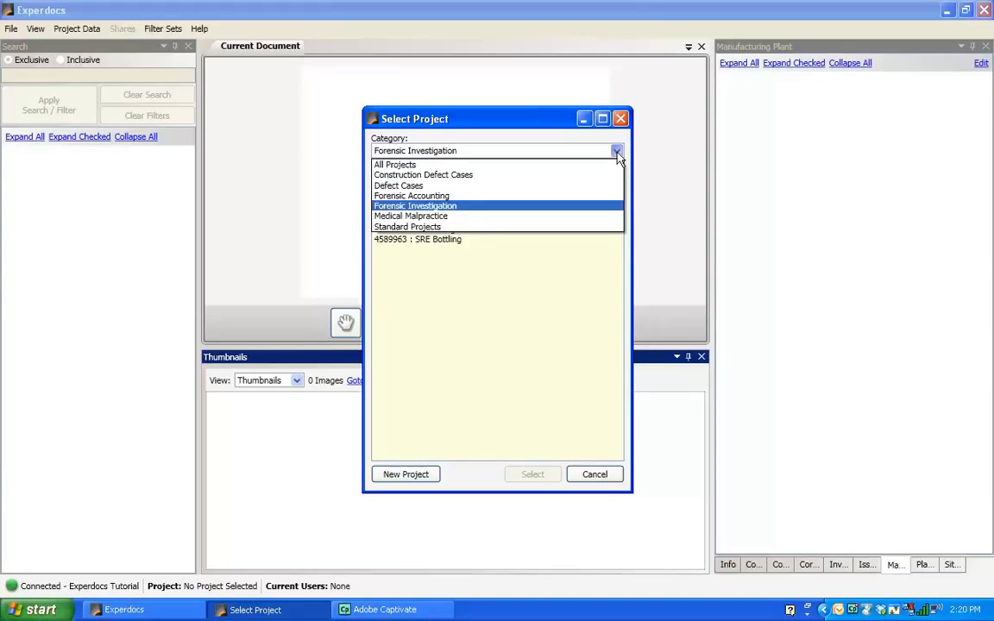
left_click(602, 165)
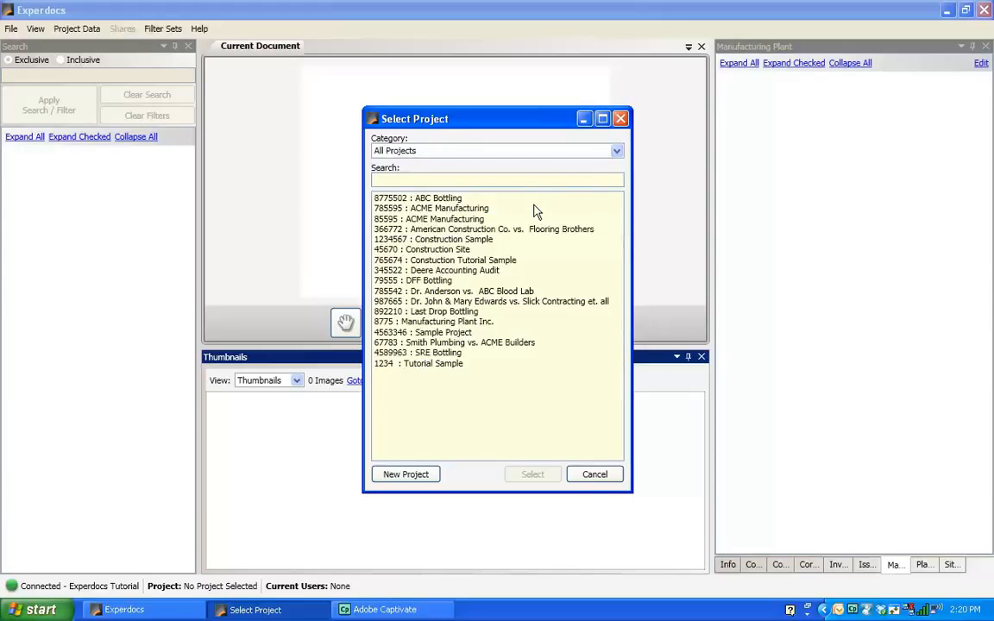
left_click(451, 251)
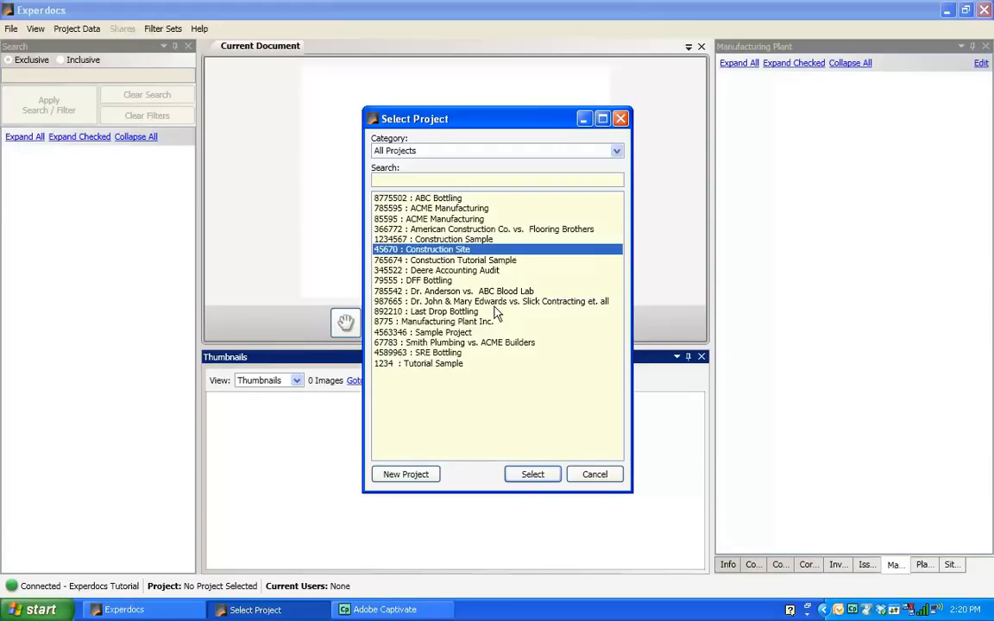
left_click(534, 477)
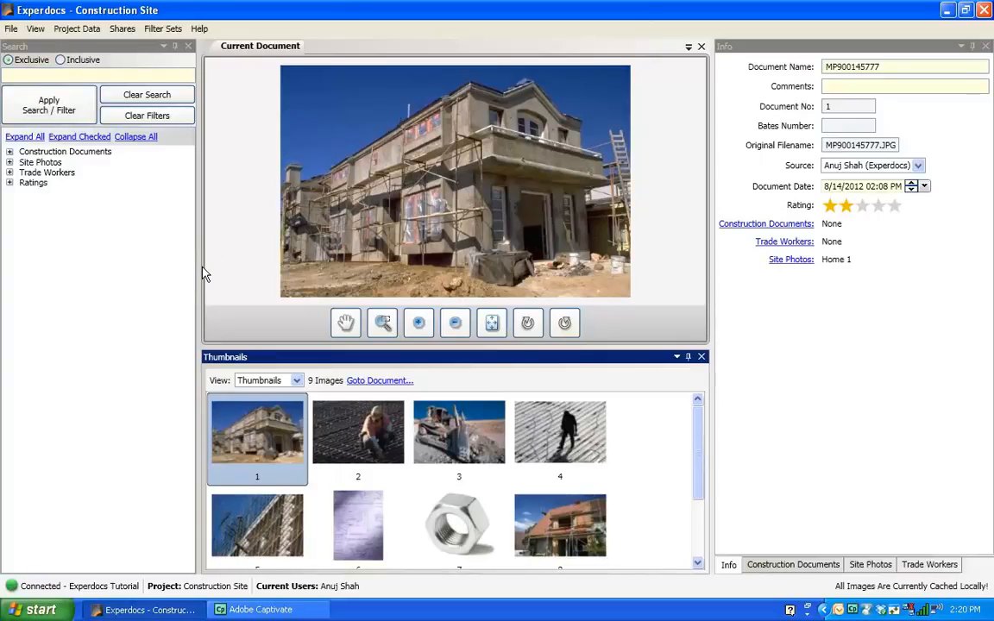
Start a PDF document report named Sample Construction Defect Report, prepared for ACME Law Firm.
left_click_drag(199, 268, 189, 270)
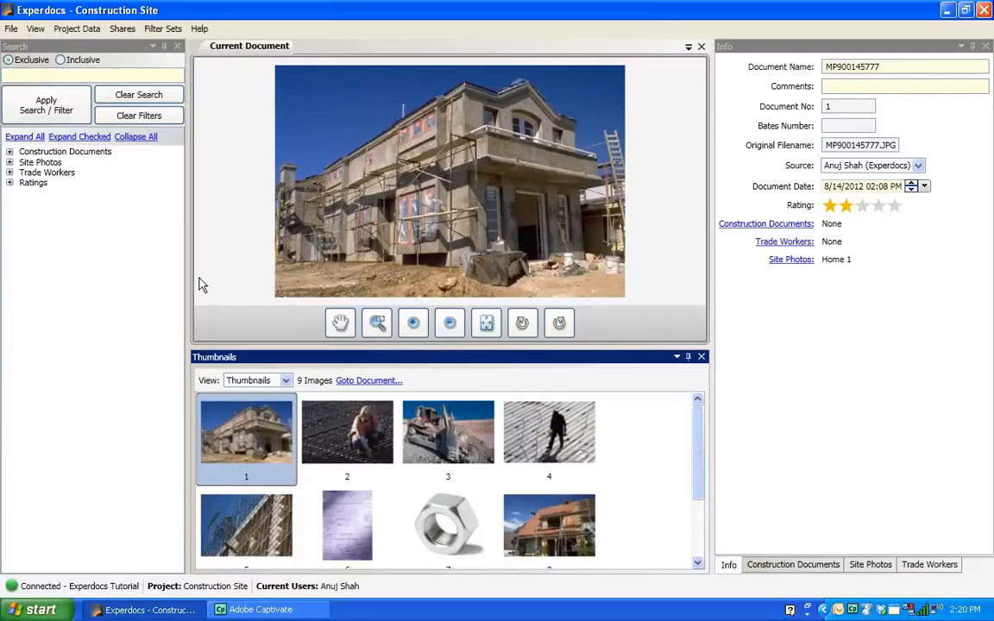
left_click_drag(183, 281, 170, 281)
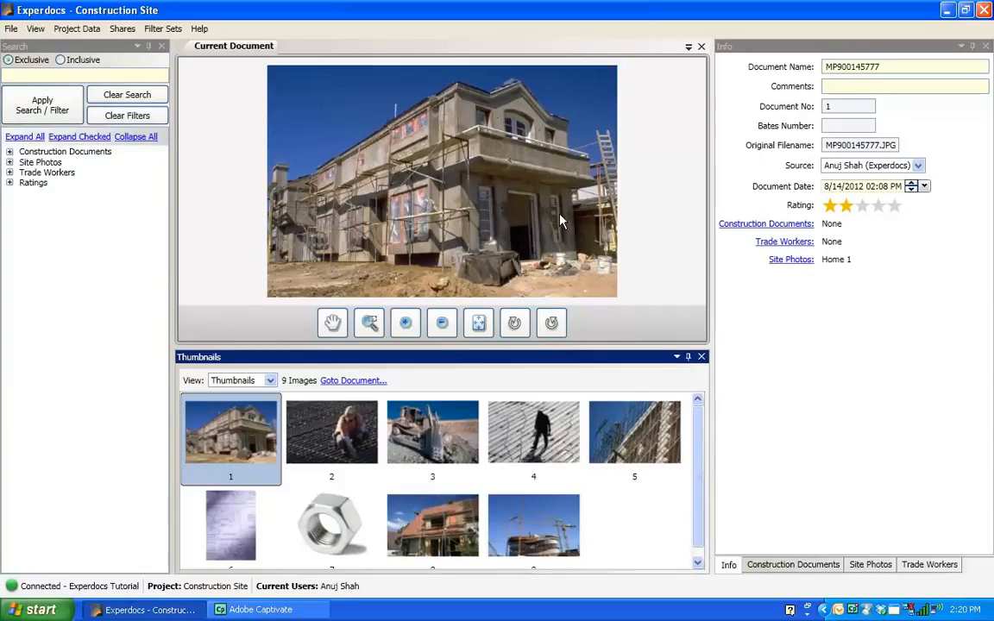
left_click(12, 31)
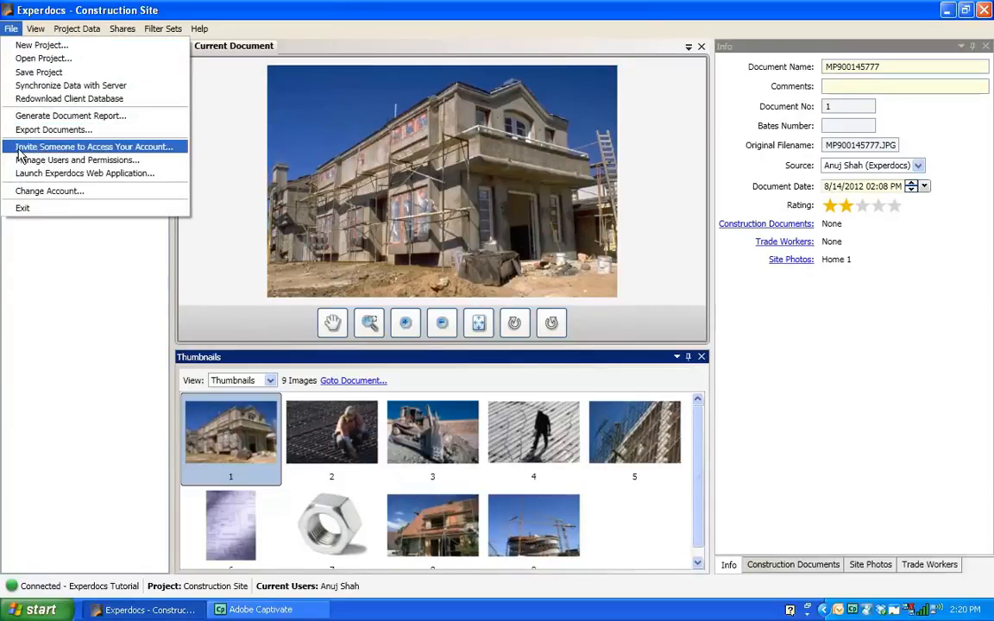
left_click(40, 115)
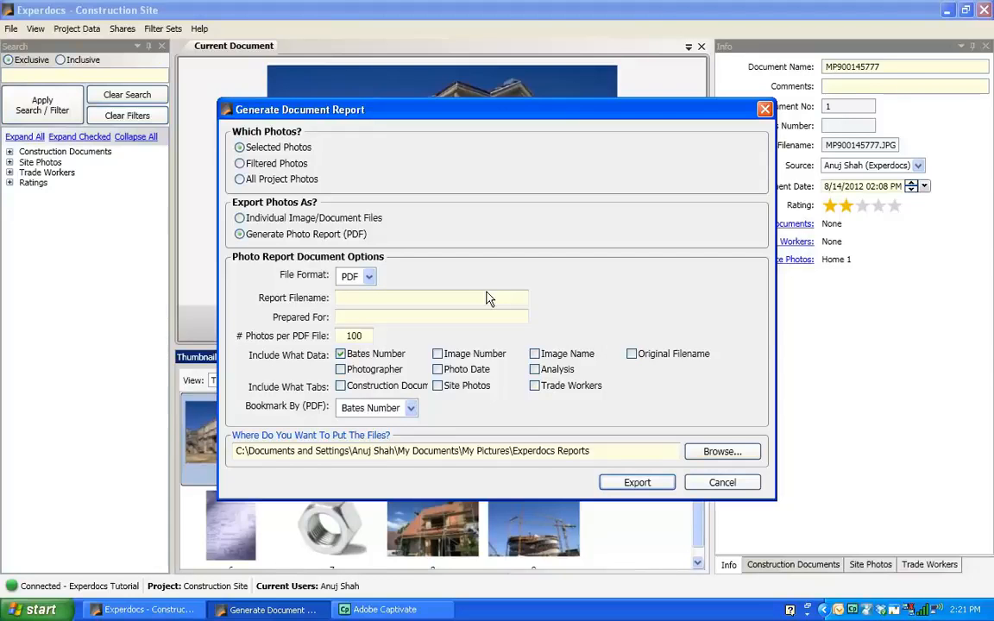
type("Sample Construction Defect Report")
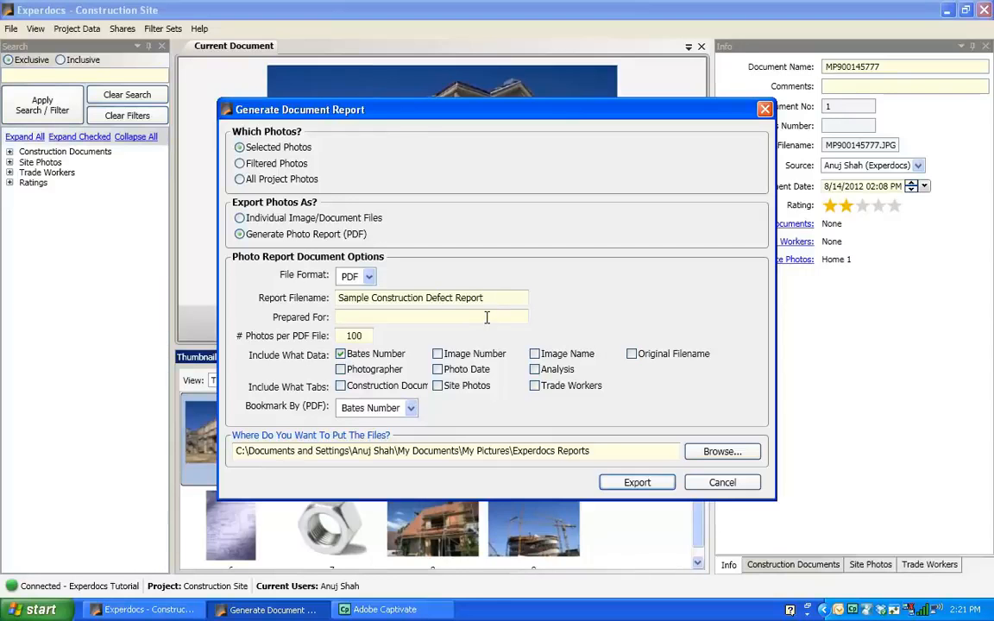
left_click(486, 318)
type("ACME Law Firm")
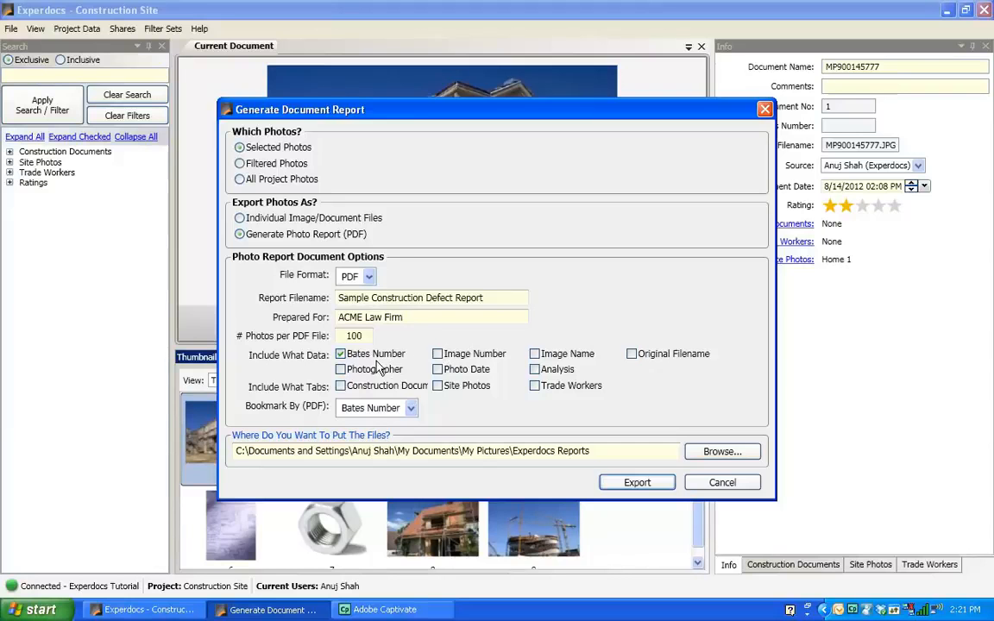
Include photographer, image number, photo date, image name, original filename and analysis data plus the Site Photos tab, and export the report.
left_click(341, 369)
left_click(445, 360)
left_click(438, 371)
left_click(535, 355)
left_click(536, 370)
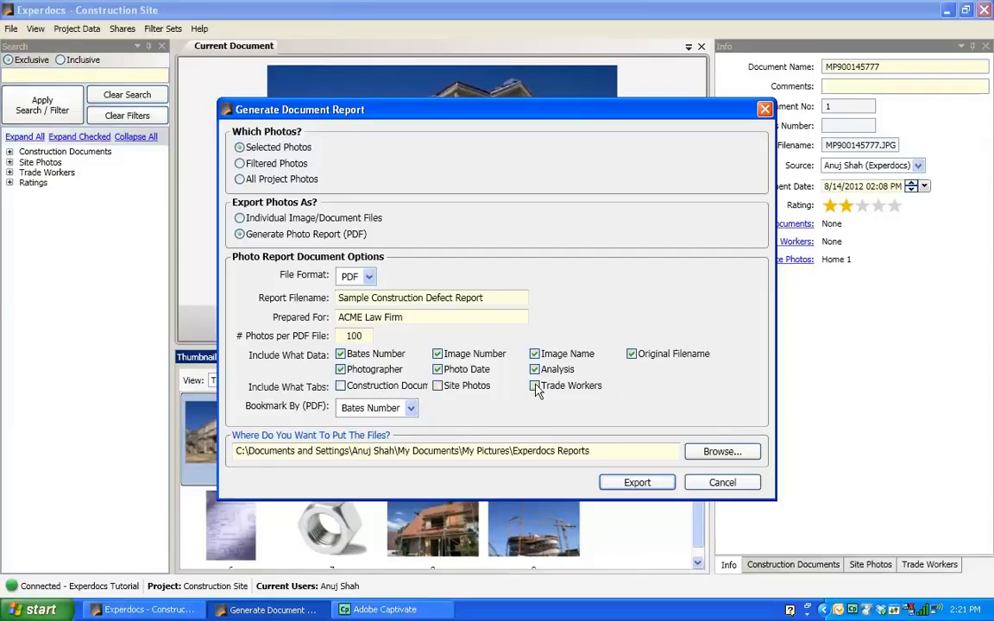
left_click(436, 386)
left_click(635, 487)
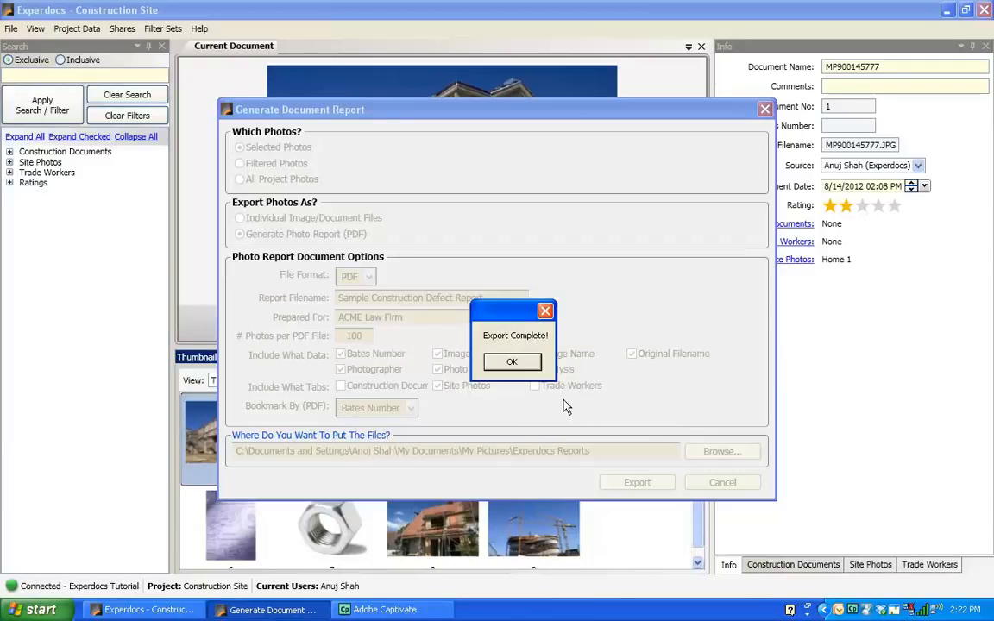
Open the exported Sample Construction Defect Report PDF, review it, then close the PDF viewer and the reports folder.
left_click(521, 369)
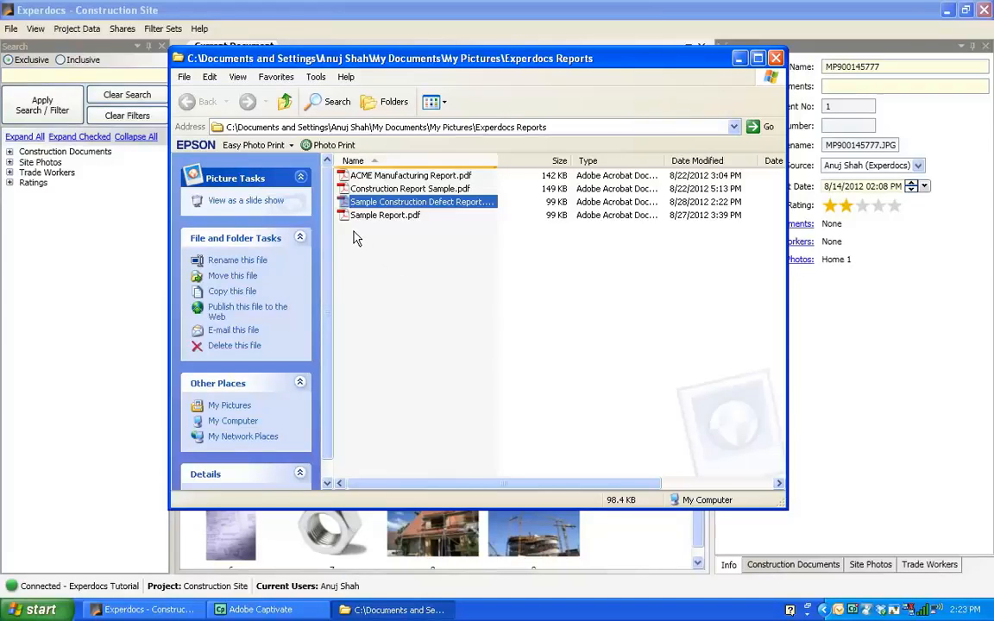
double_click(351, 202)
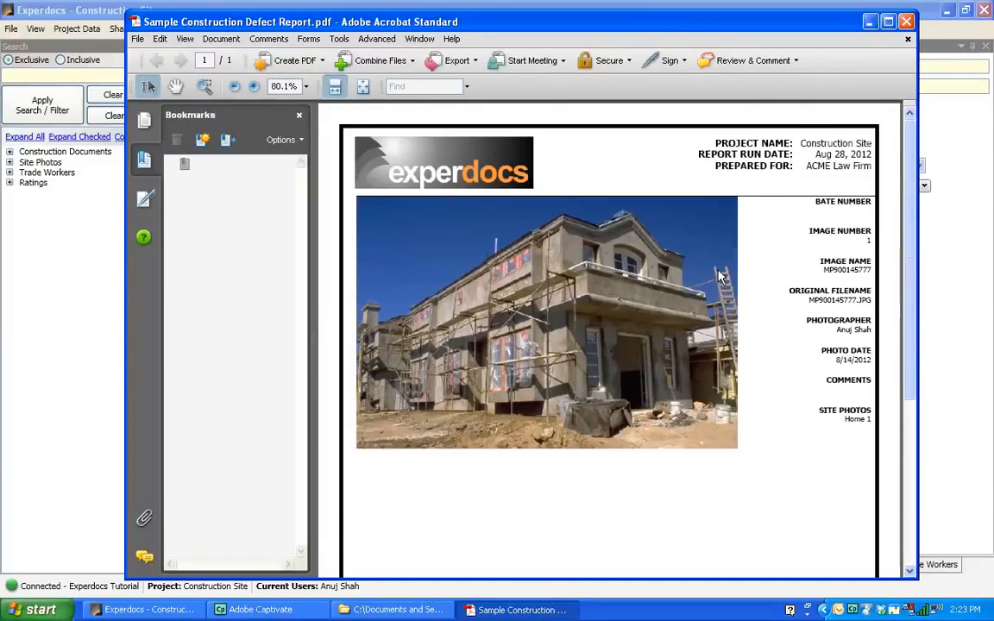
scroll(788, 241, "down", 2)
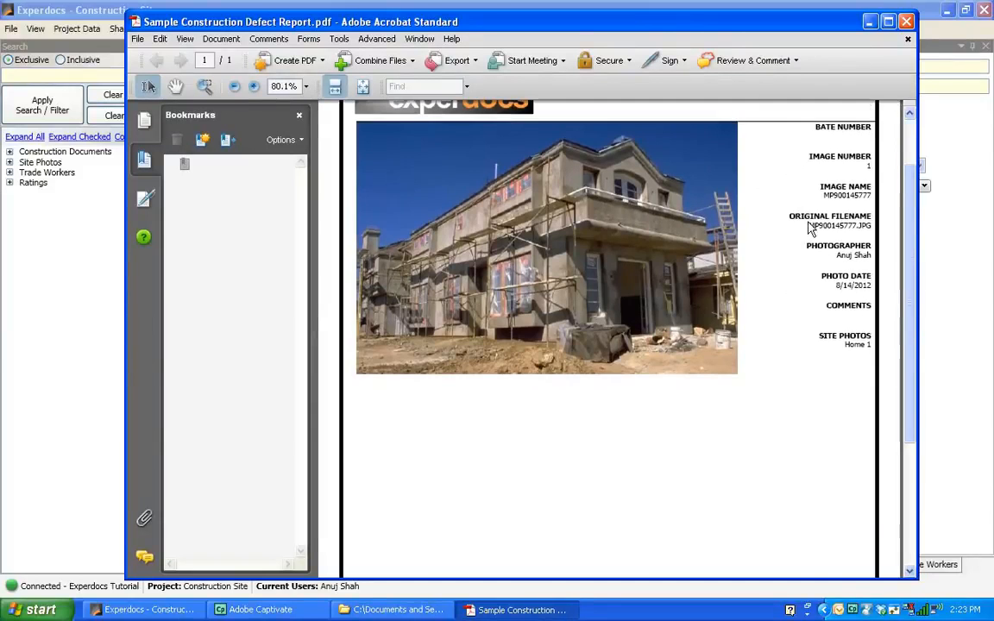
scroll(747, 190, "up", 2)
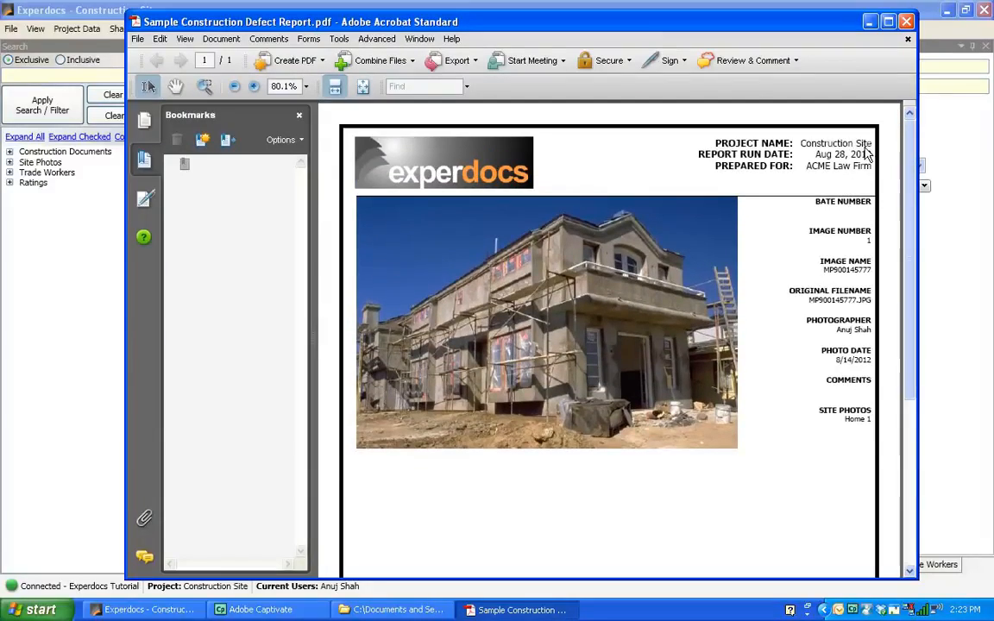
left_click(890, 25)
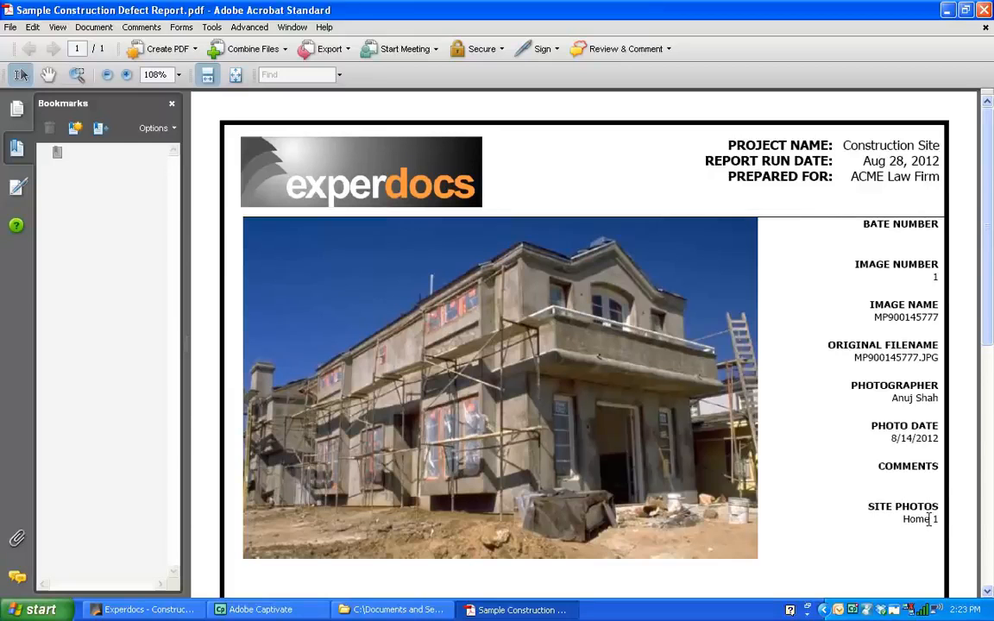
mouse_move(989, 251)
left_mouse_down()
mouse_move(987, 343)
mouse_move(991, 126)
left_mouse_up()
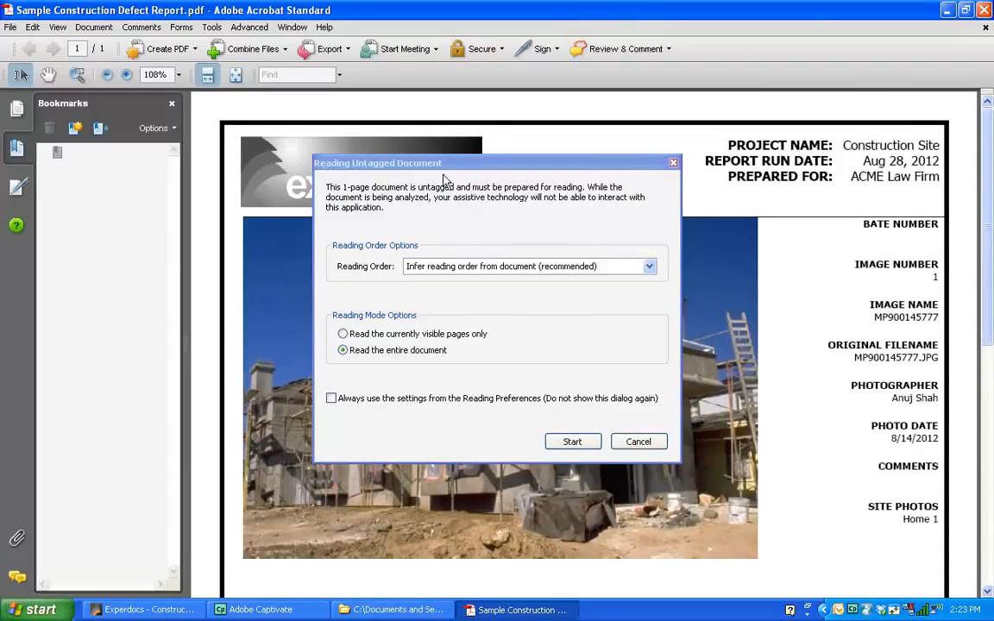
left_click(638, 442)
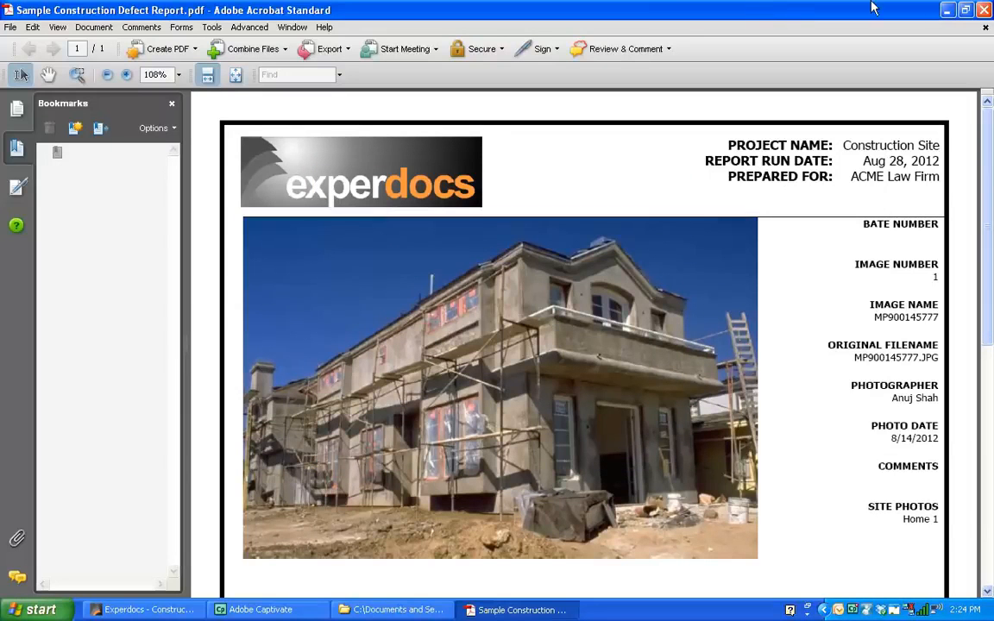
left_click(986, 10)
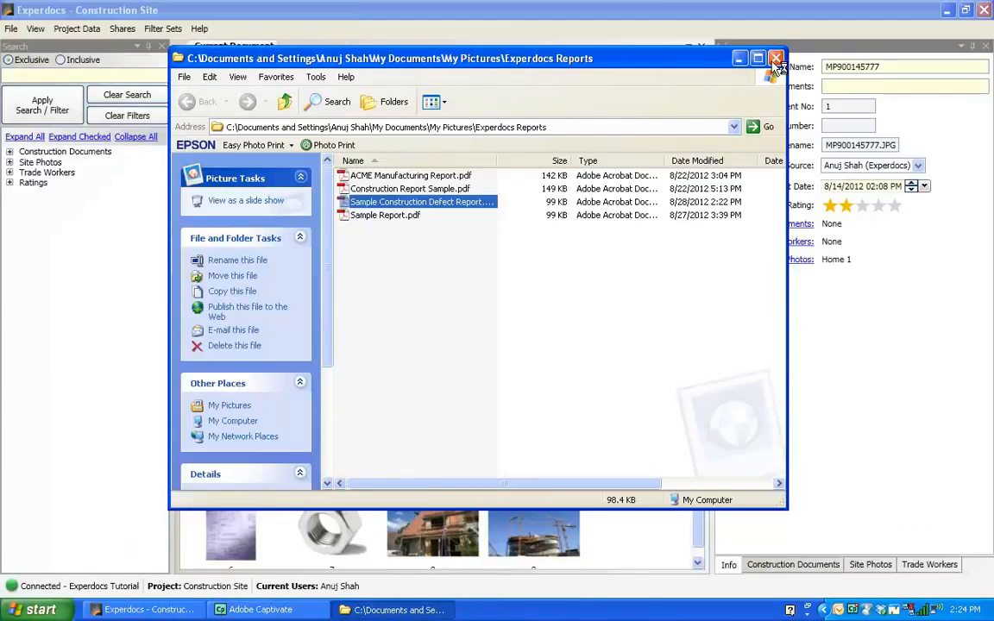
left_click(776, 58)
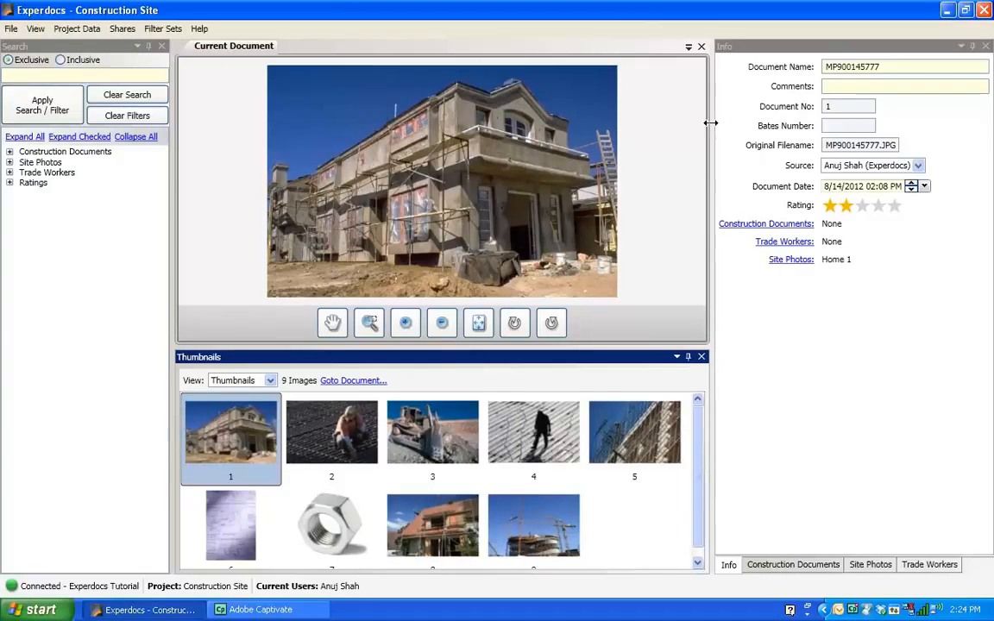
Enlarge the Current Document pane by collapsing the Info pane and the Thumbnails pane.
left_click_drag(709, 122, 878, 116)
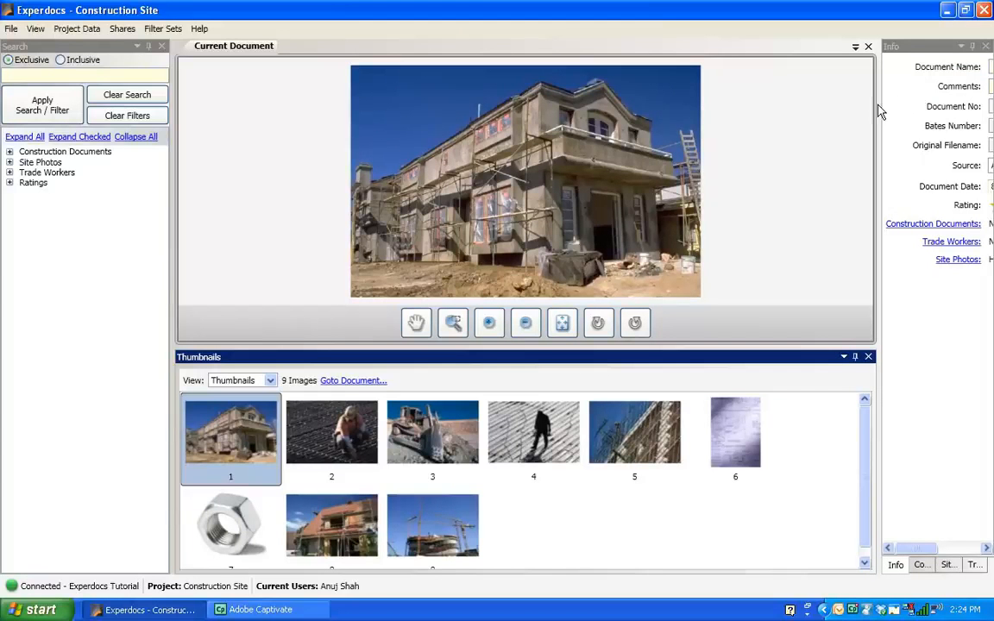
left_click_drag(877, 113, 830, 111)
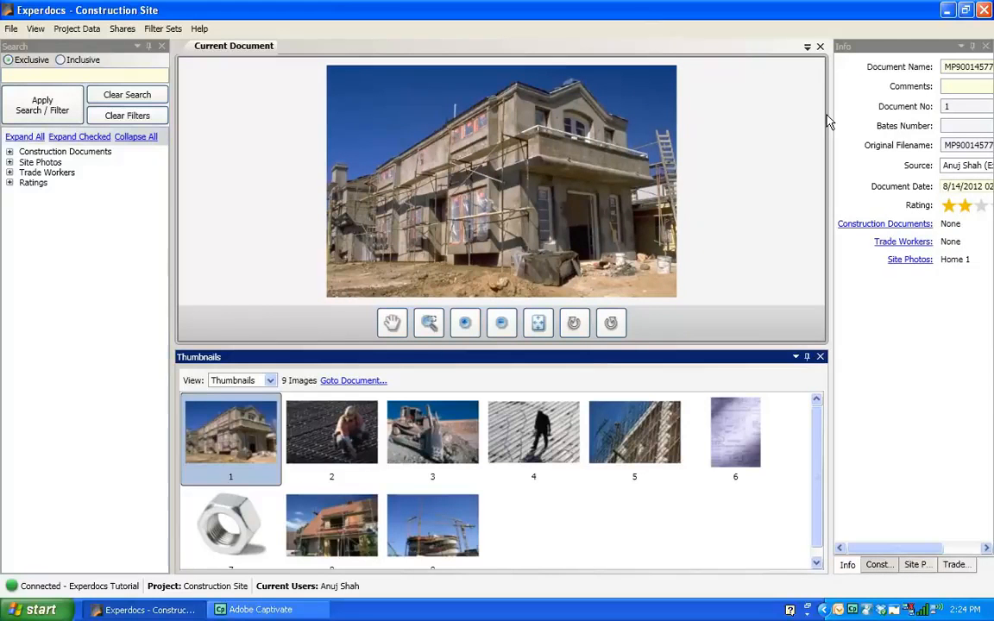
left_click_drag(829, 125, 990, 127)
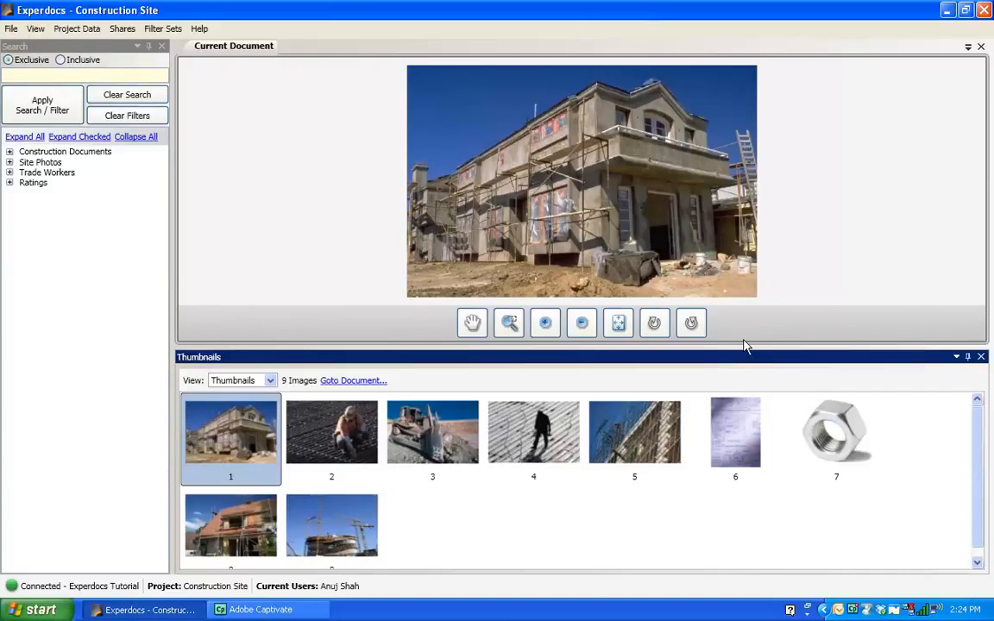
left_click_drag(744, 356, 737, 596)
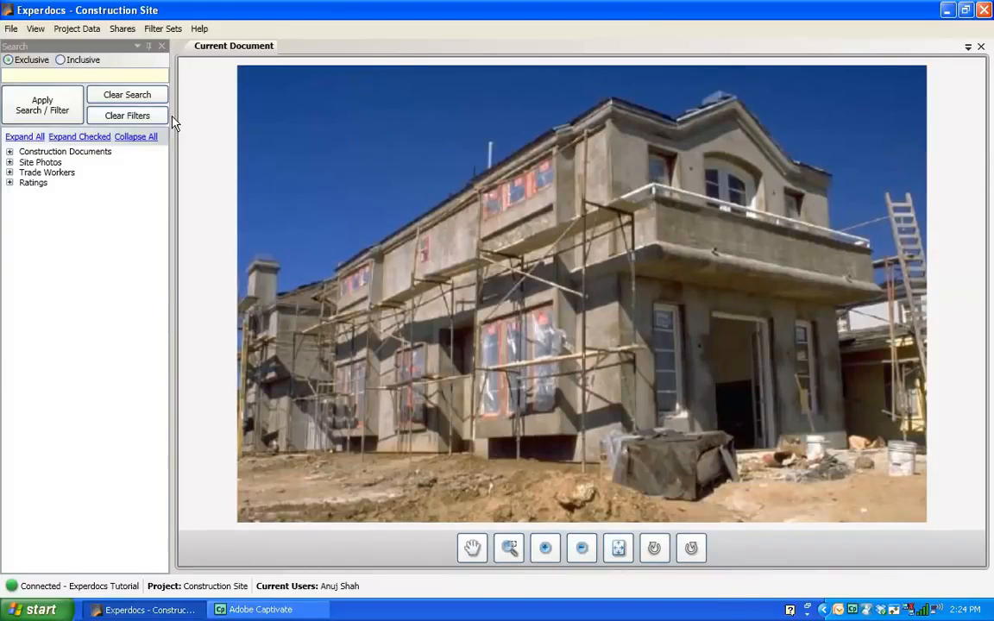
Expand all search categories and narrow the Search pane.
left_click(12, 136)
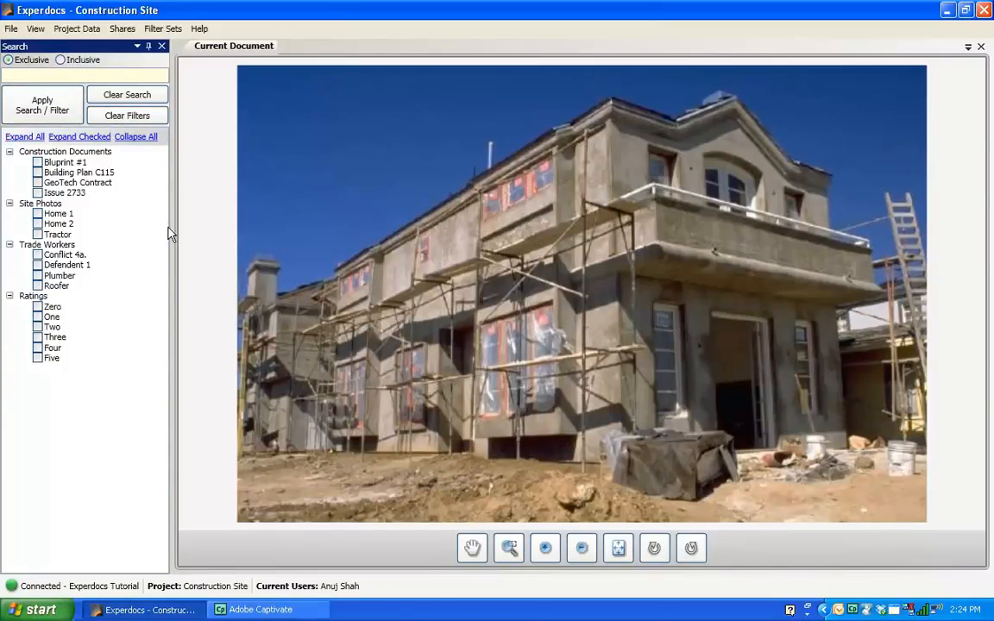
left_click_drag(172, 226, 140, 226)
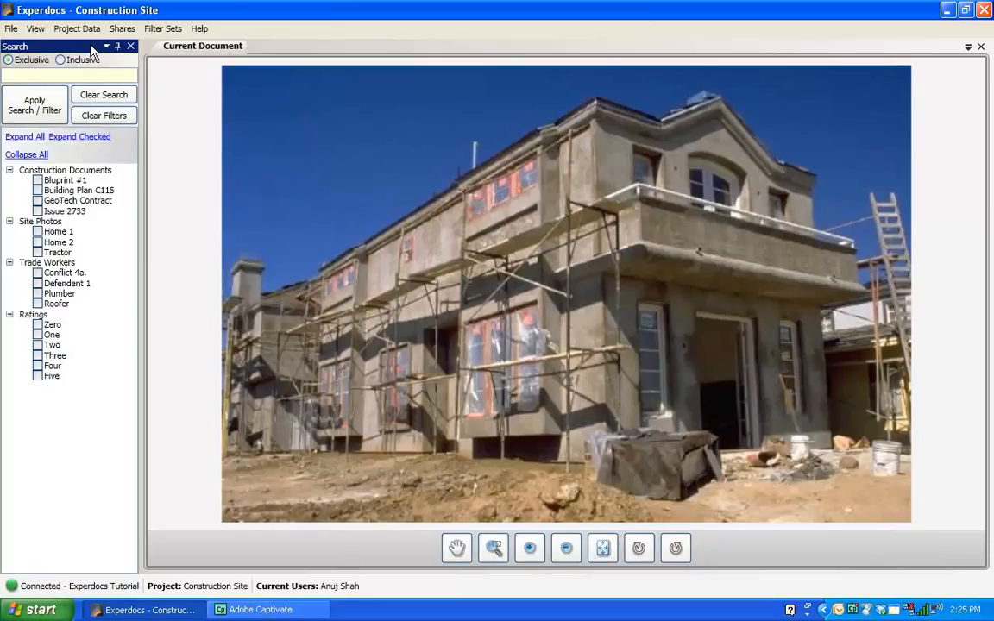
Save the current window arrangement as a layout named Presentation Layout #3.
left_click(36, 30)
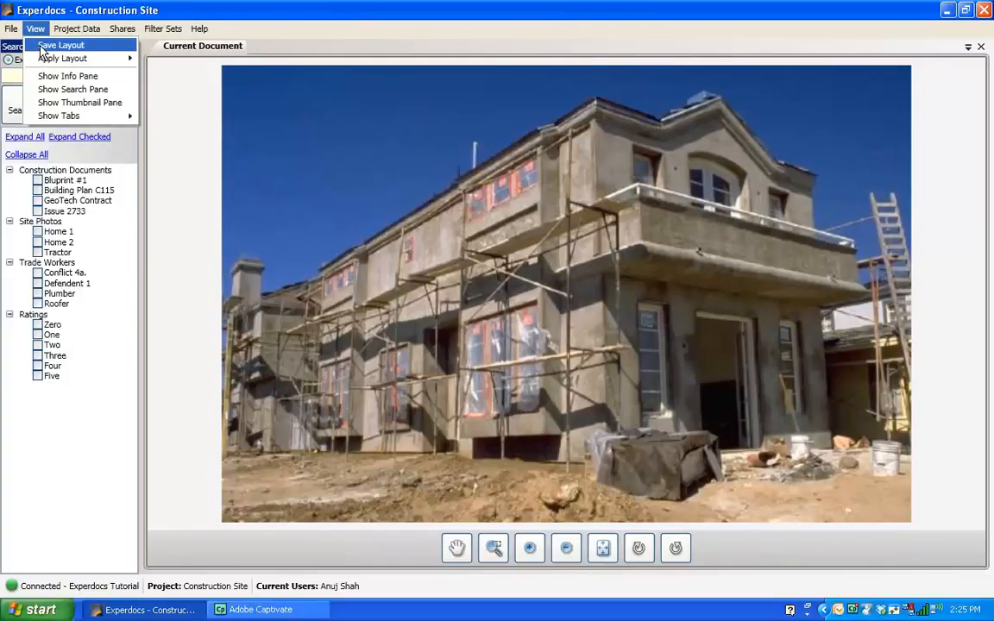
left_click(40, 46)
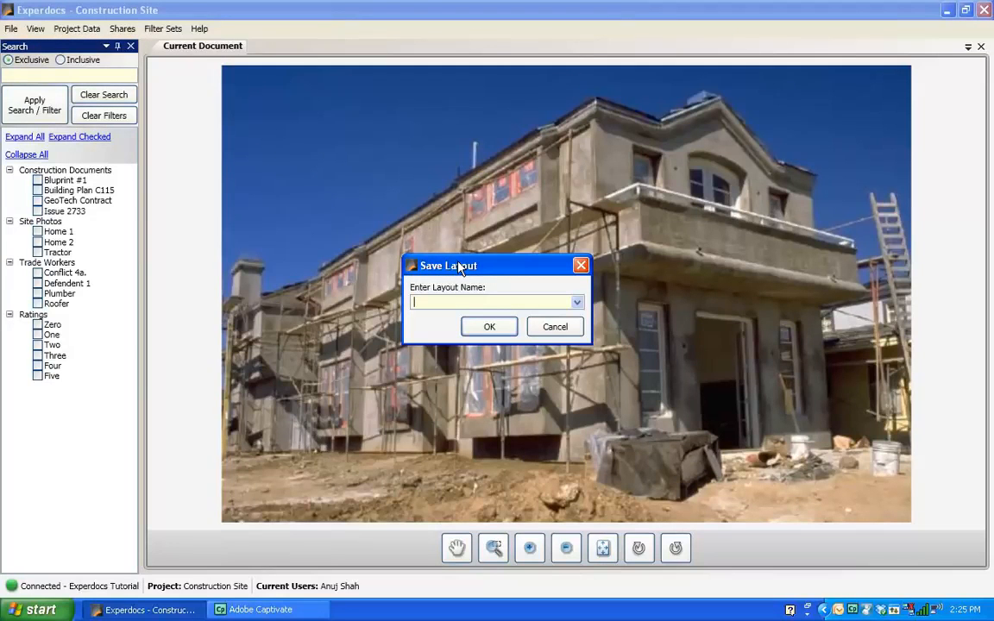
type("Presentation Layout")
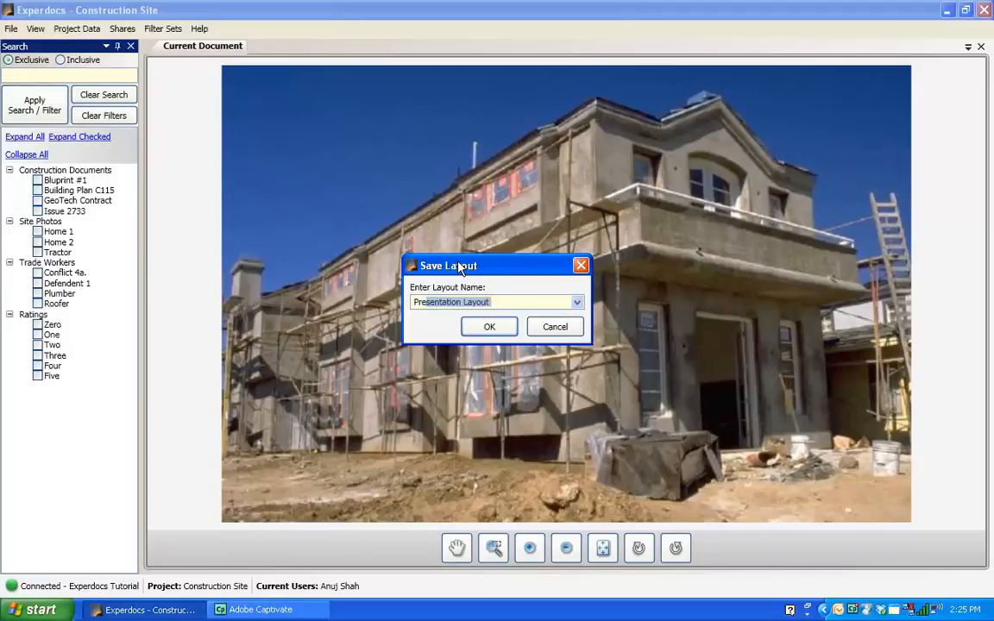
key("End")
type("#3")
left_click(501, 328)
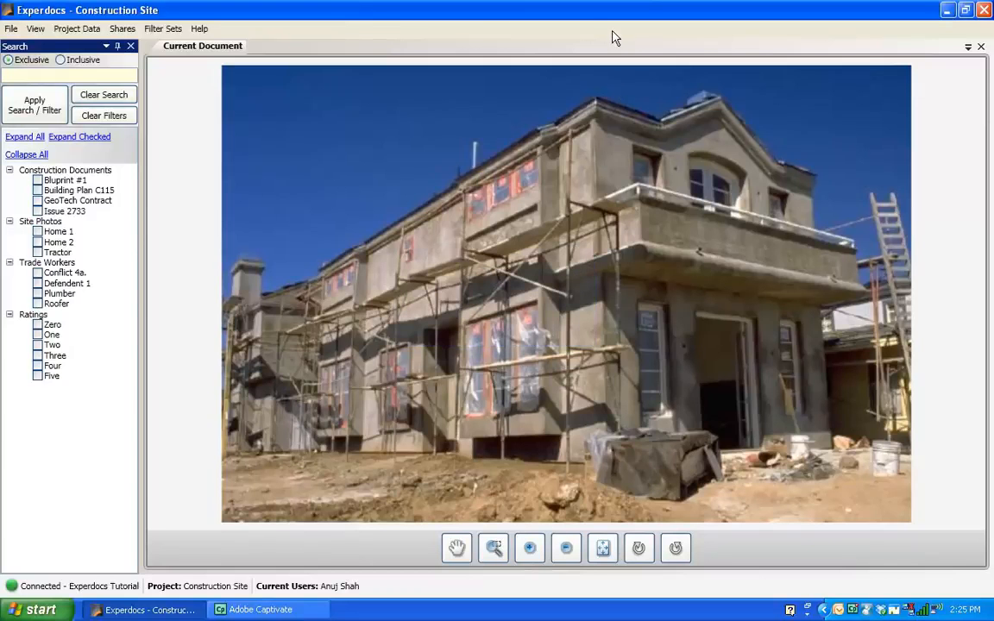
Apply the Default layout to restore the standard pane arrangement.
left_click(47, 32)
mouse_move(121, 62)
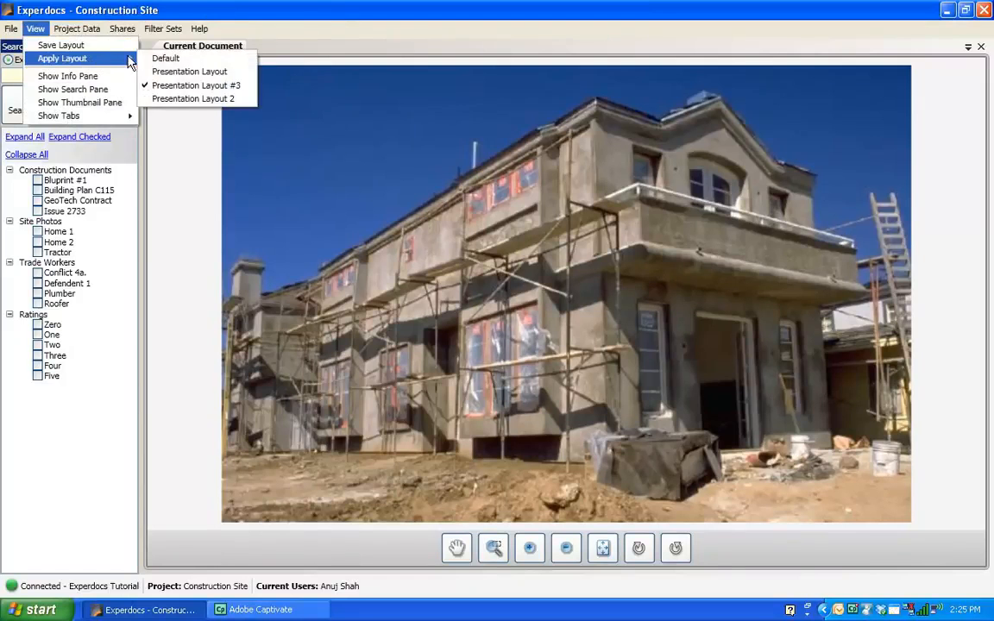
left_click(163, 59)
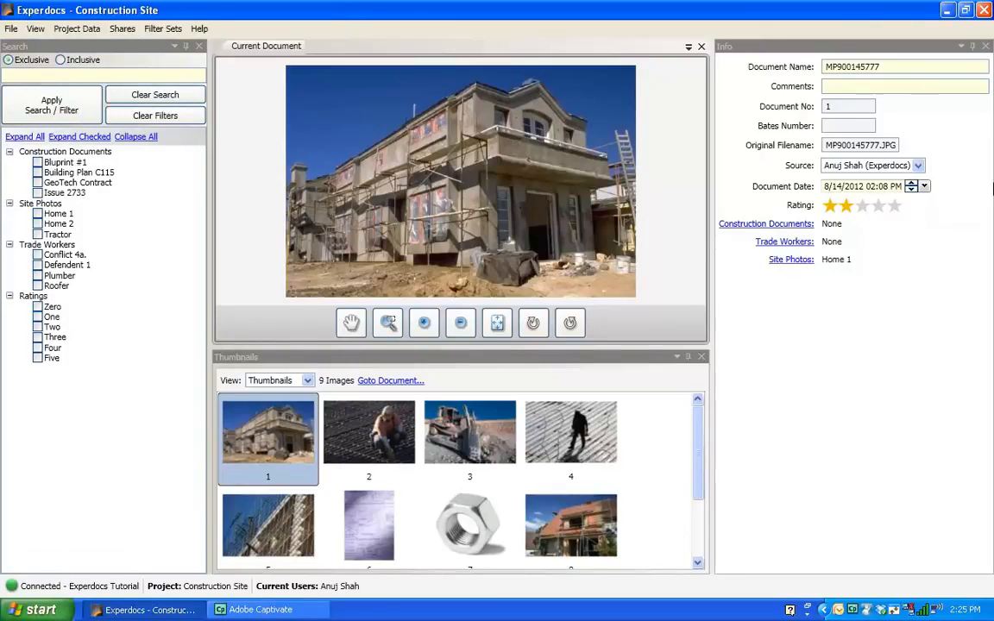
Apply the saved Presentation Layout #3 layout.
left_click(34, 32)
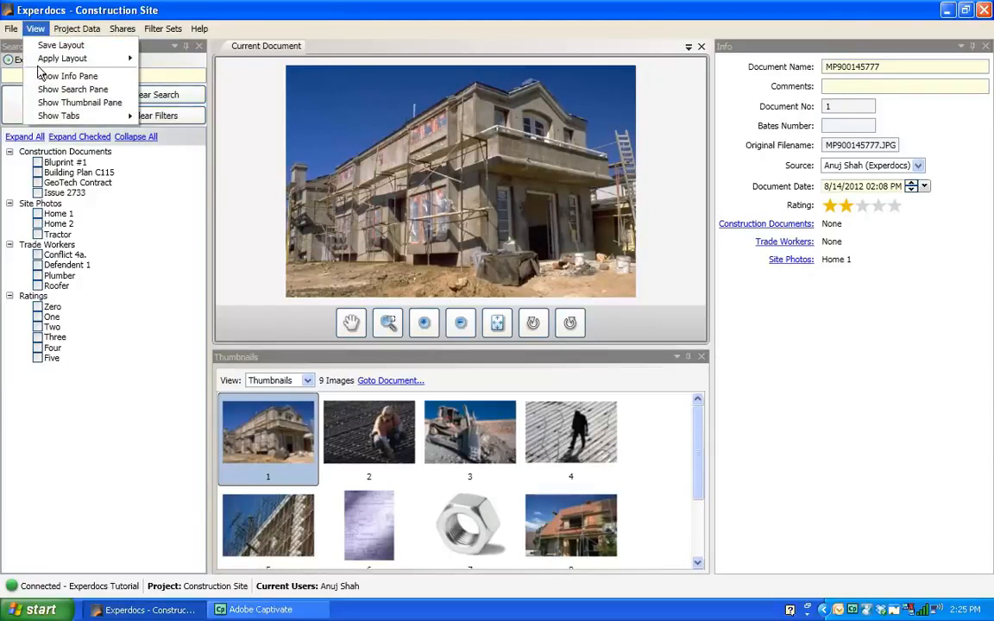
mouse_move(43, 63)
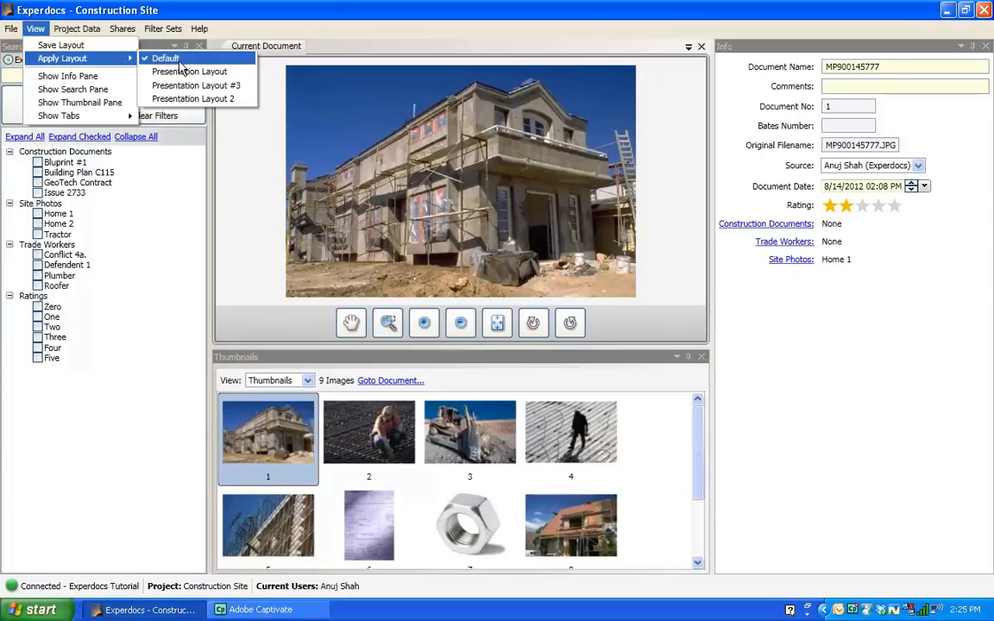
left_click(225, 86)
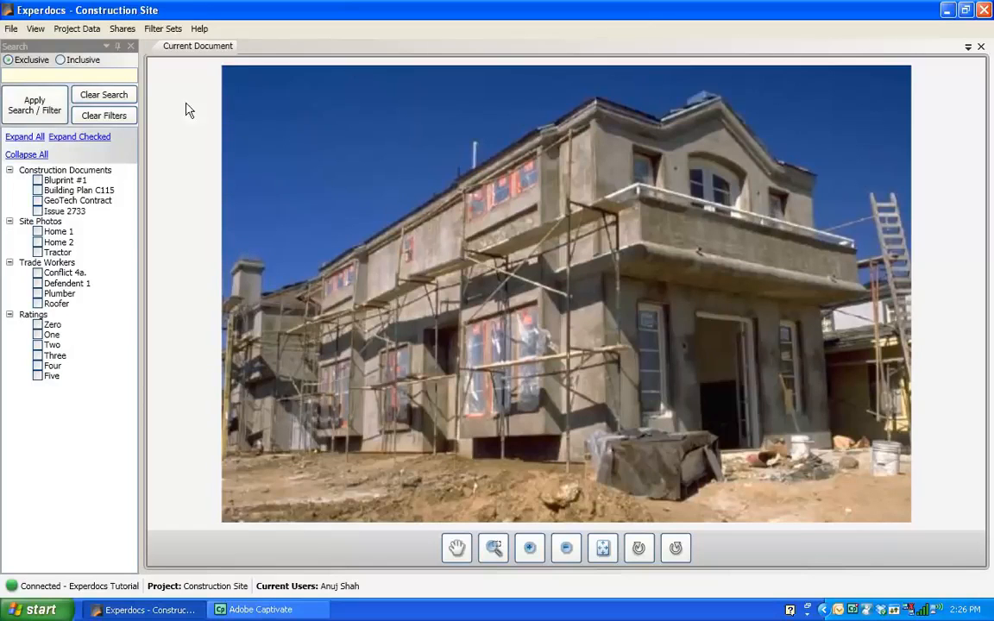
Launch the Experdocs web application from the desktop client and collapse its Search pane.
left_click(12, 29)
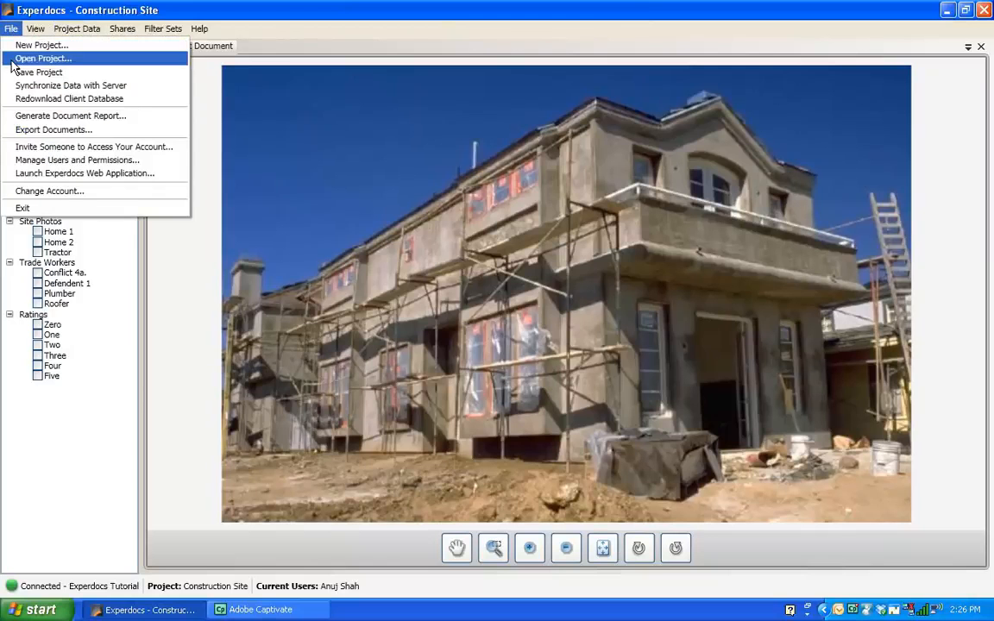
left_click(12, 173)
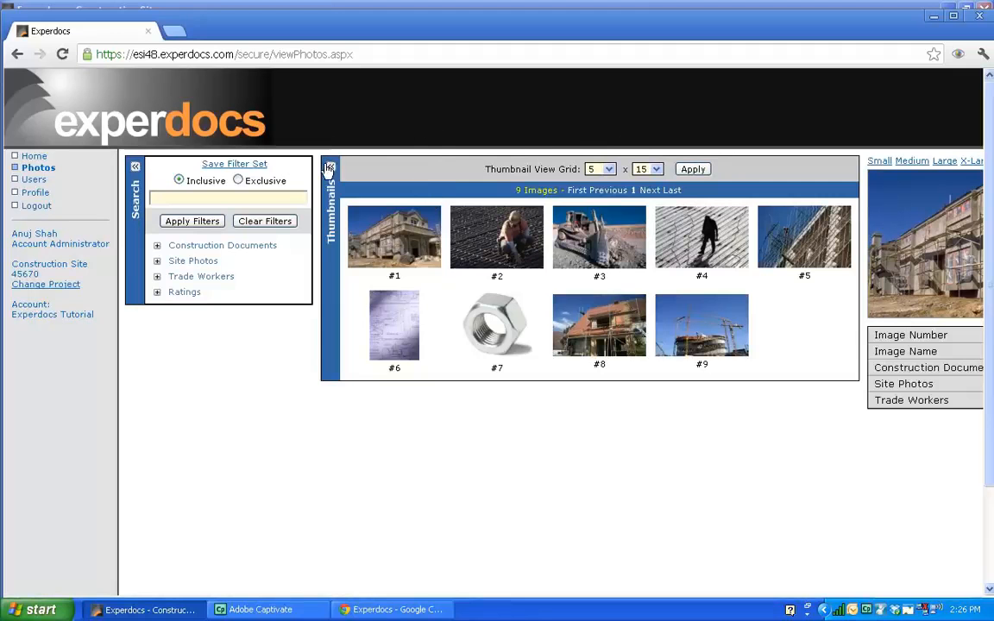
left_click(136, 167)
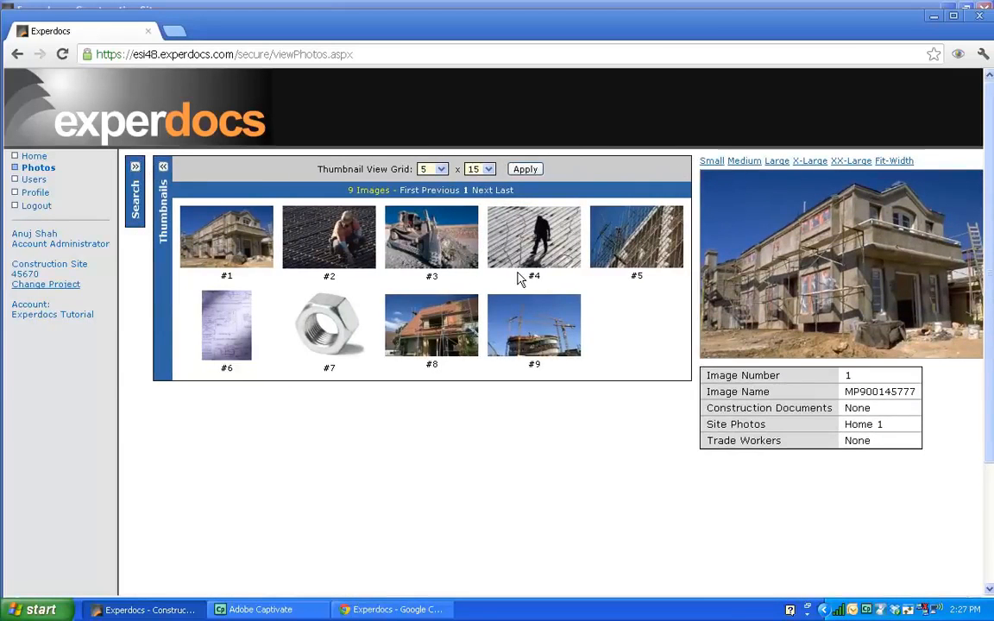
Preview photos #4, #3, #5 and #3 from the web application's thumbnail grid.
left_click(619, 235)
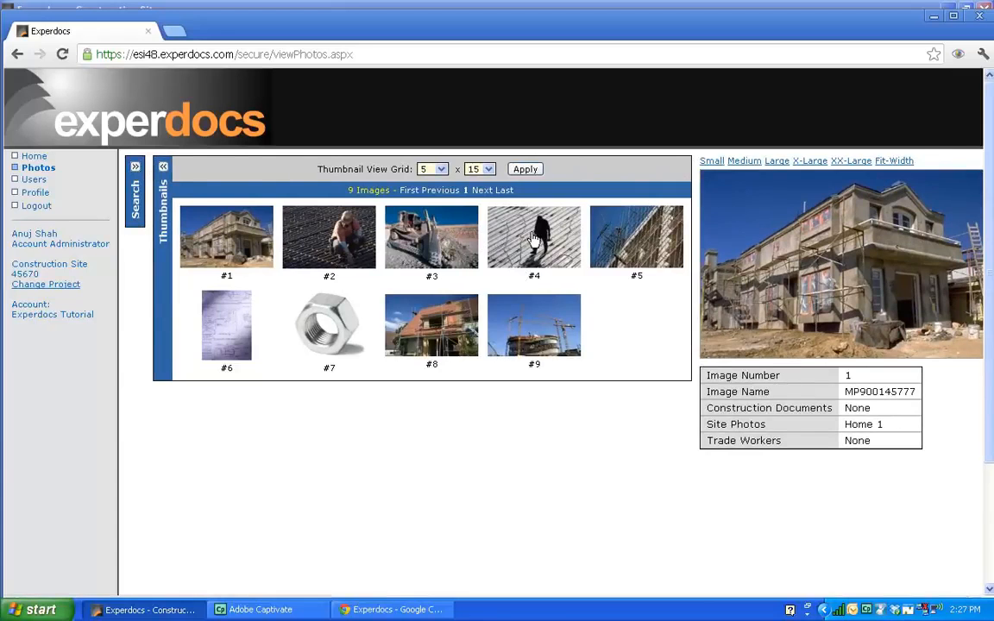
left_click(371, 235)
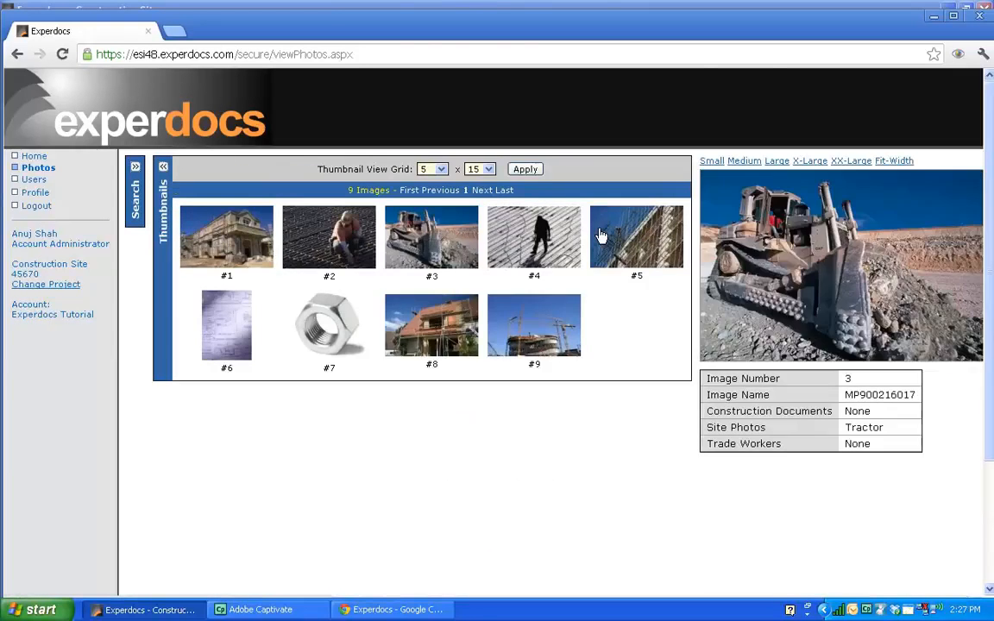
left_click(636, 235)
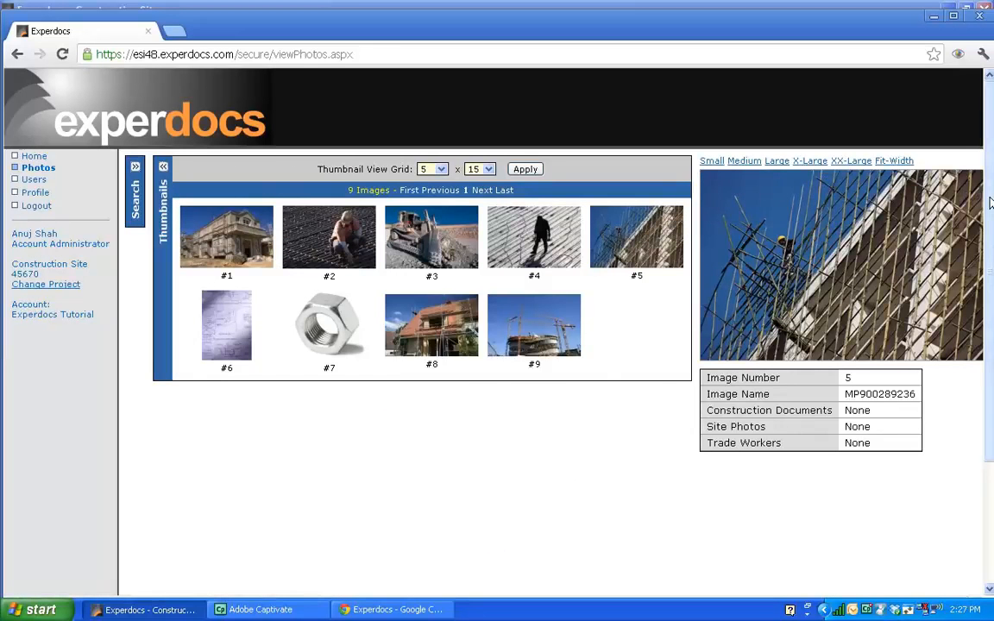
left_click_drag(989, 205, 993, 153)
left_click(431, 235)
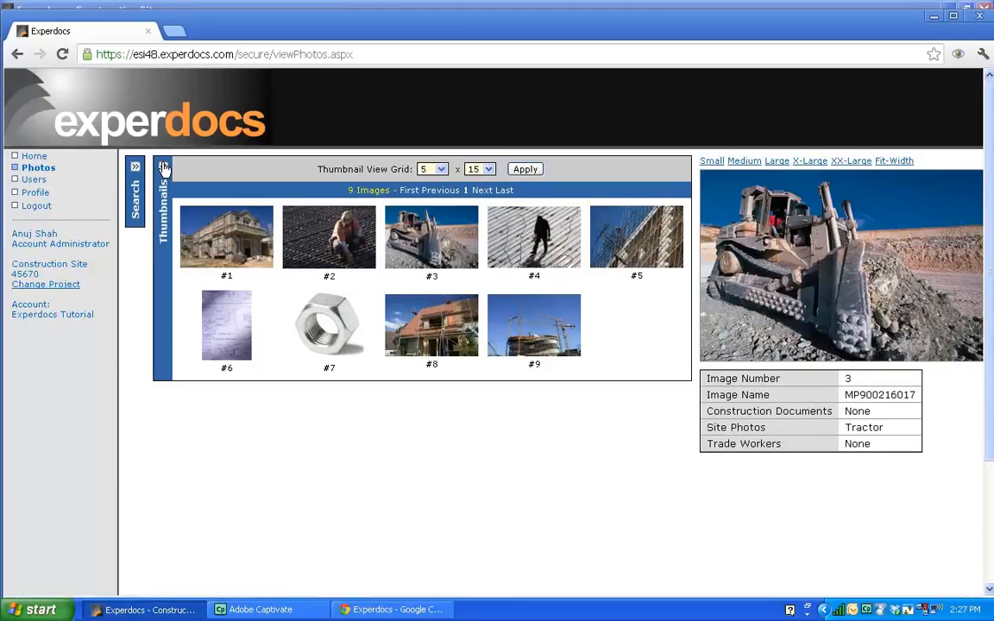
Collapse the Thumbnails pane to view the selected tractor photo at full size.
left_click(164, 168)
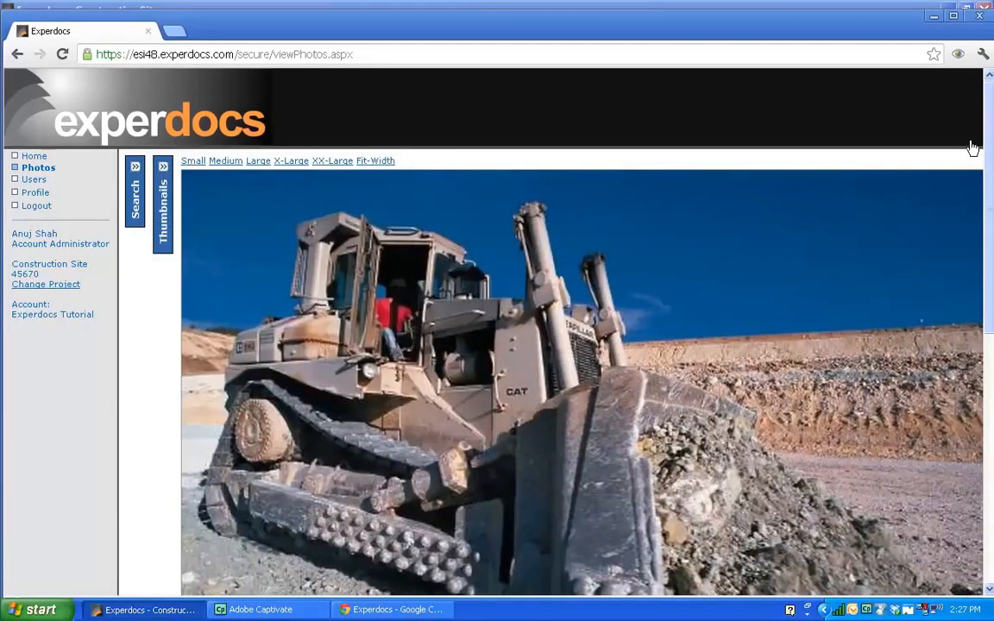
left_click_drag(990, 135, 990, 195)
scroll(916, 229, "up", 3)
scroll(989, 255, "down", 3)
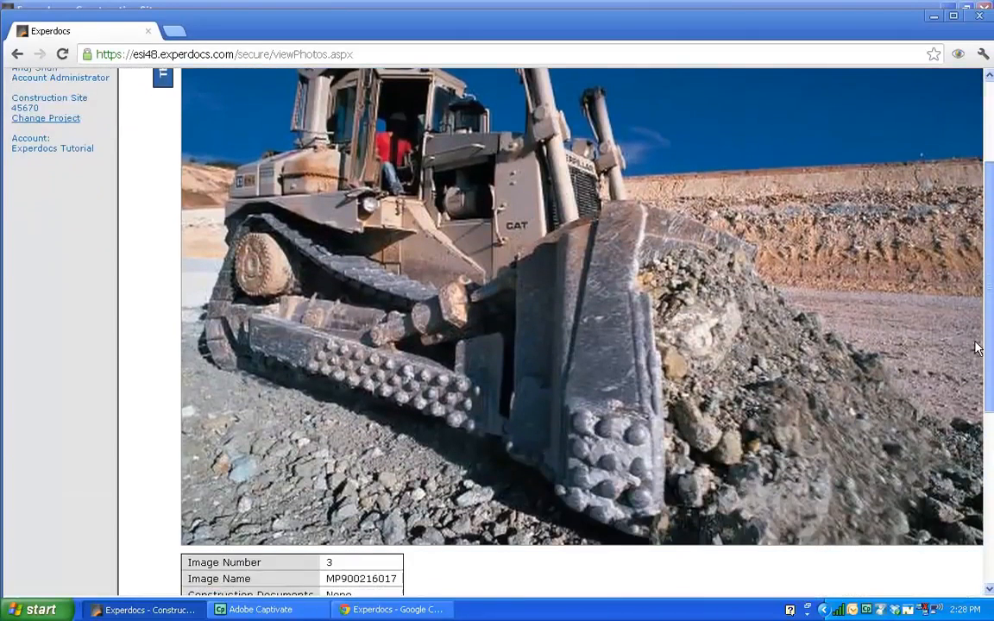
scroll(991, 237, "up", 3)
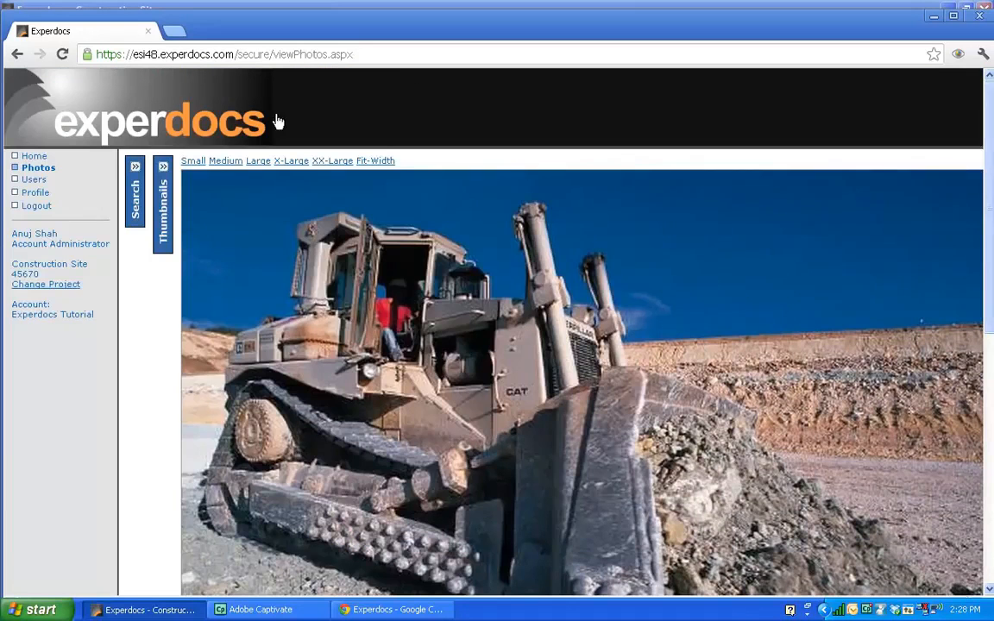
Log out of the web application and close its browser tab.
left_click(29, 208)
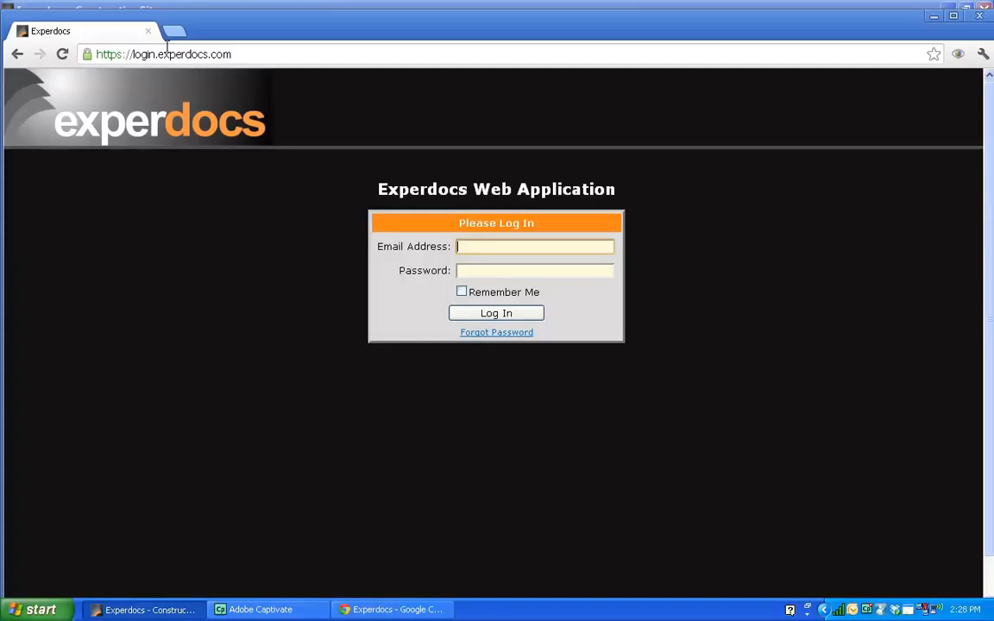
left_click(148, 31)
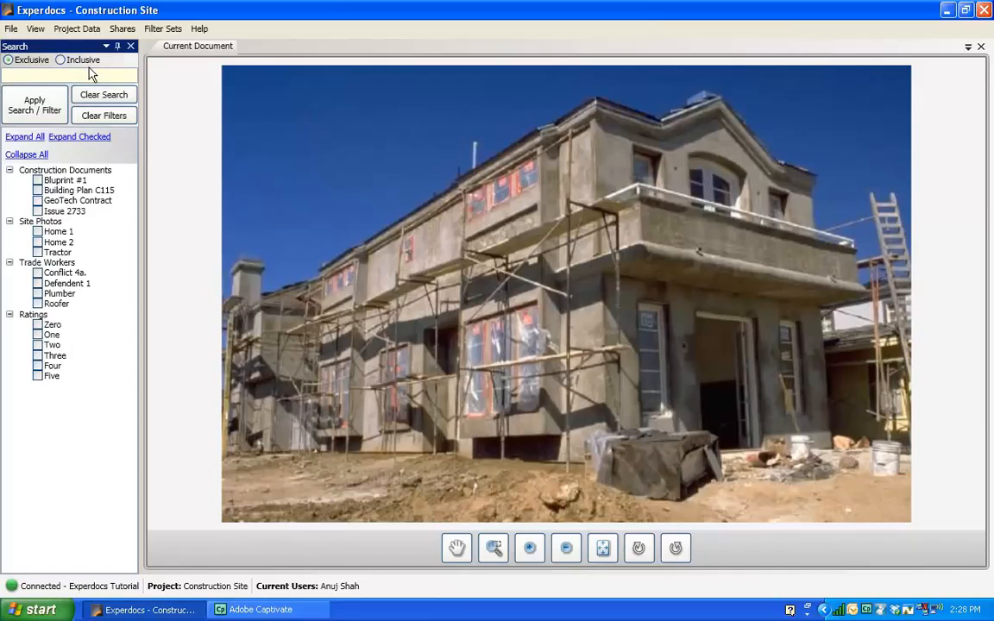
Apply the Default window layout in the desktop client.
left_click(36, 29)
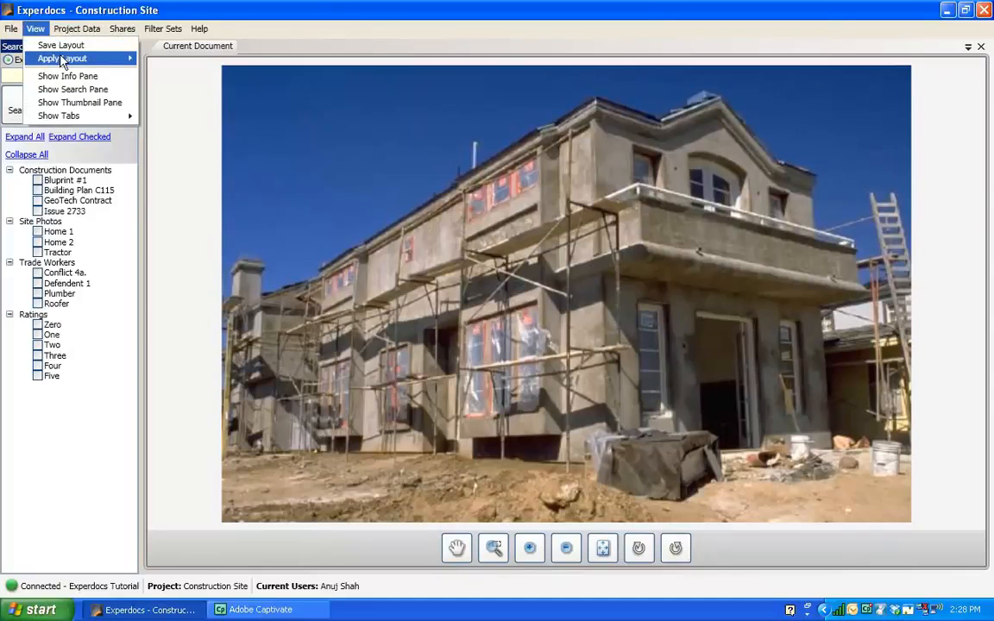
mouse_move(130, 58)
left_click(164, 59)
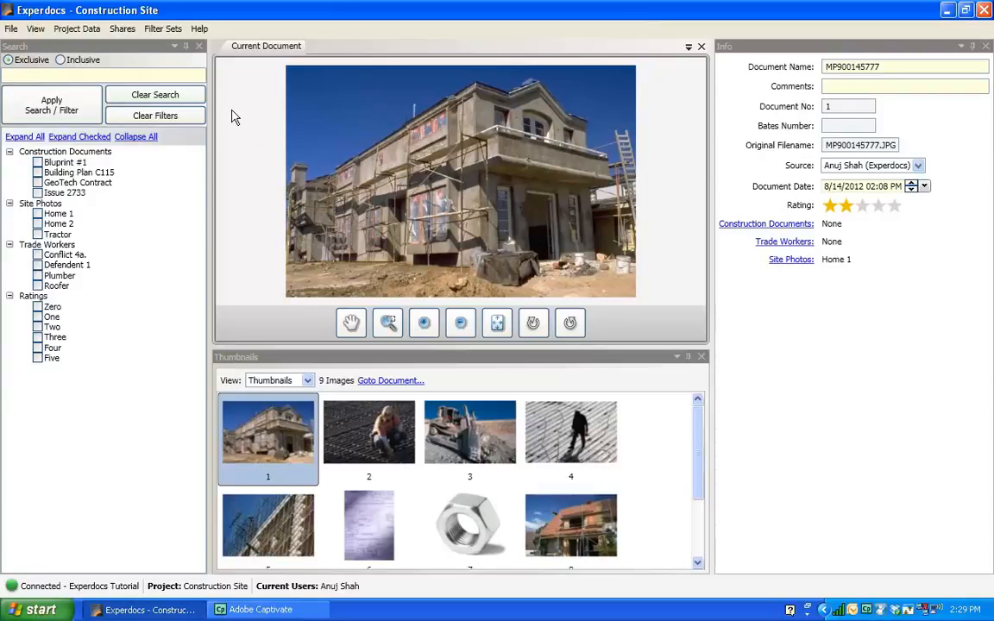
Browse the options available in the Help menu.
left_click(199, 30)
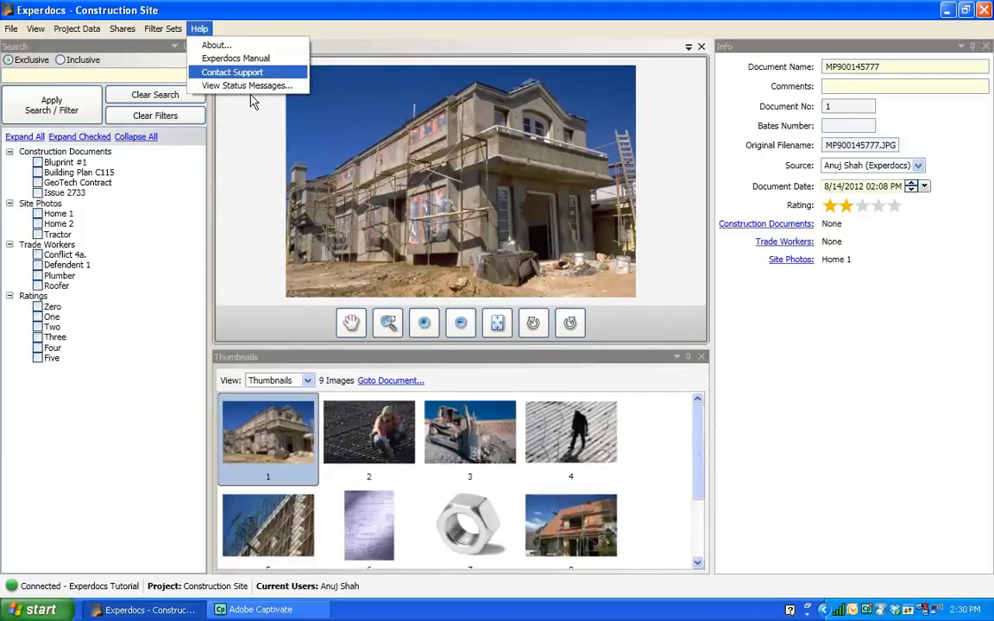
key("Up")
key("Up")
key("Up")
key("Down")
key("Down")
key("Down")
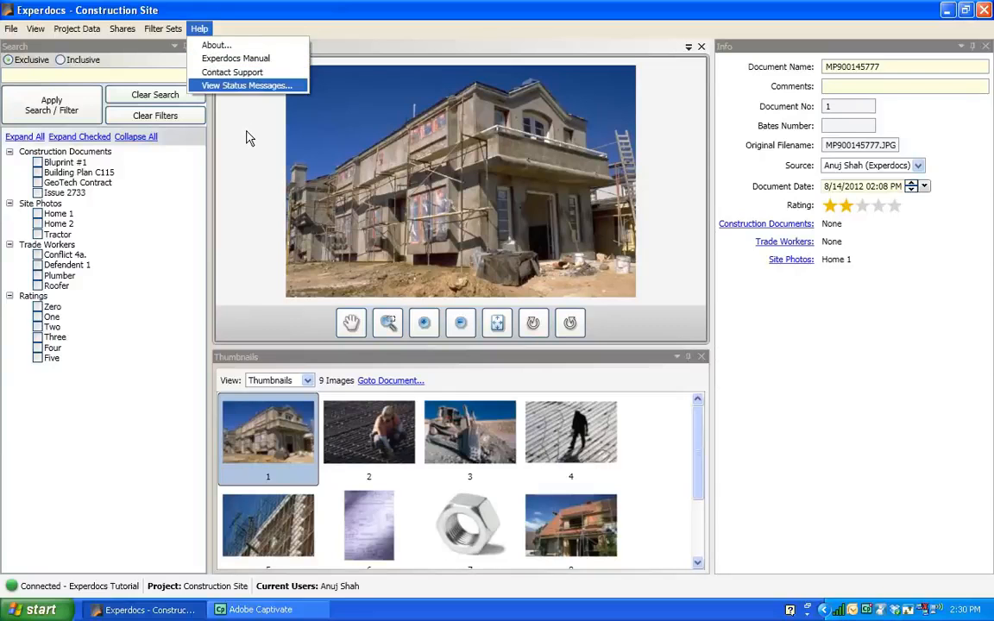
key("Up")
key("Up")
key("Up")
key("Up")
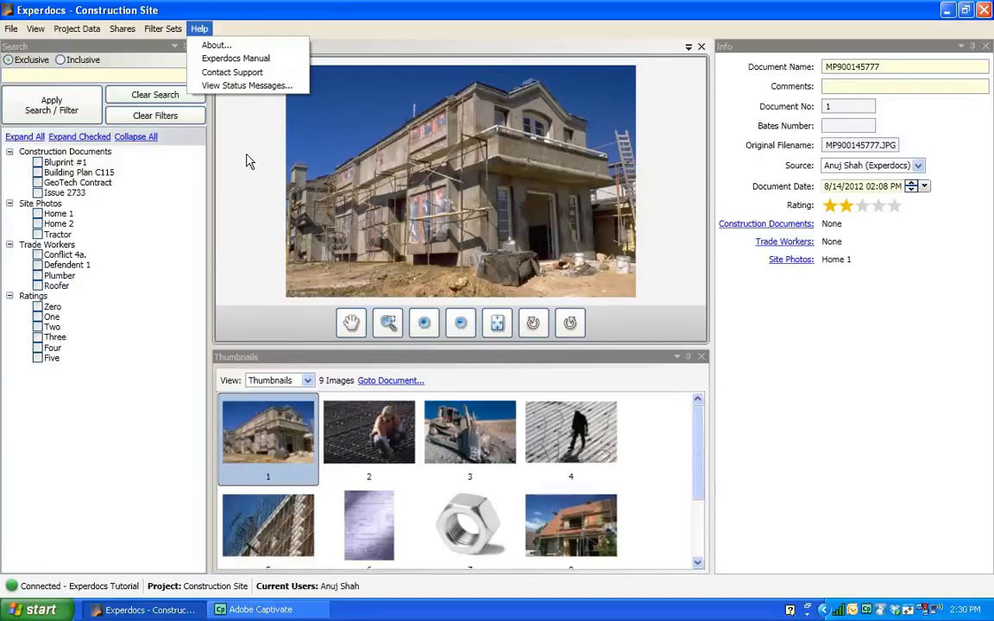
key("Escape")
key("Escape")
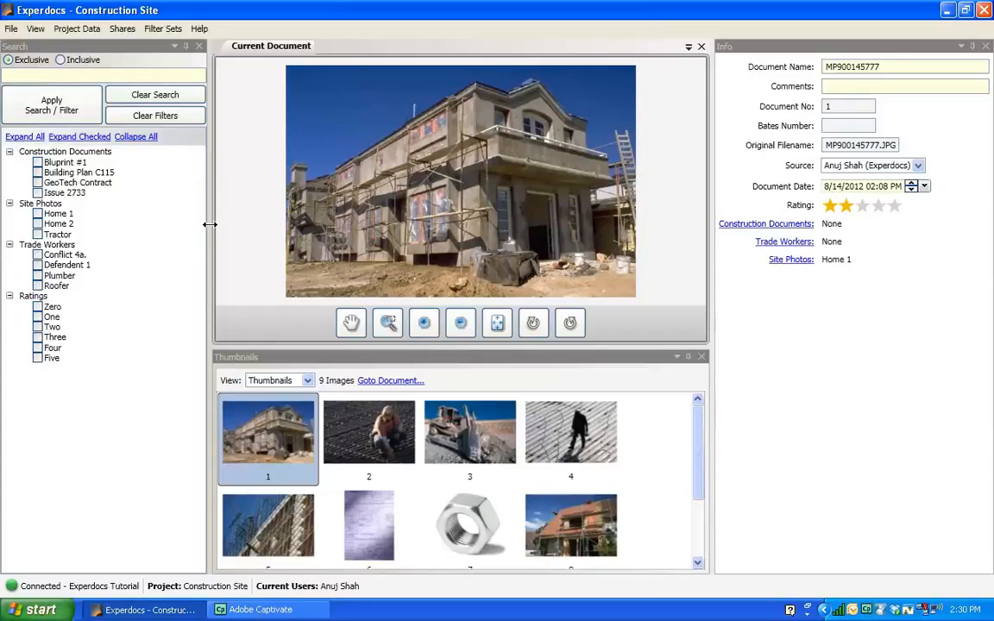
Narrow the Search and Info panes to widen the document and thumbnail area.
left_click_drag(209, 242, 161, 250)
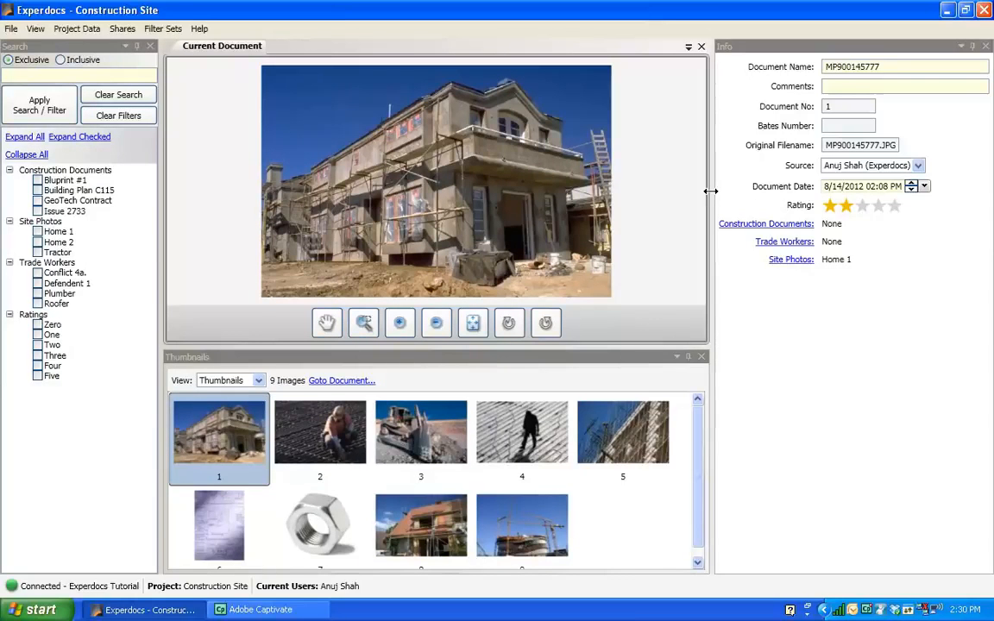
left_click_drag(713, 190, 730, 189)
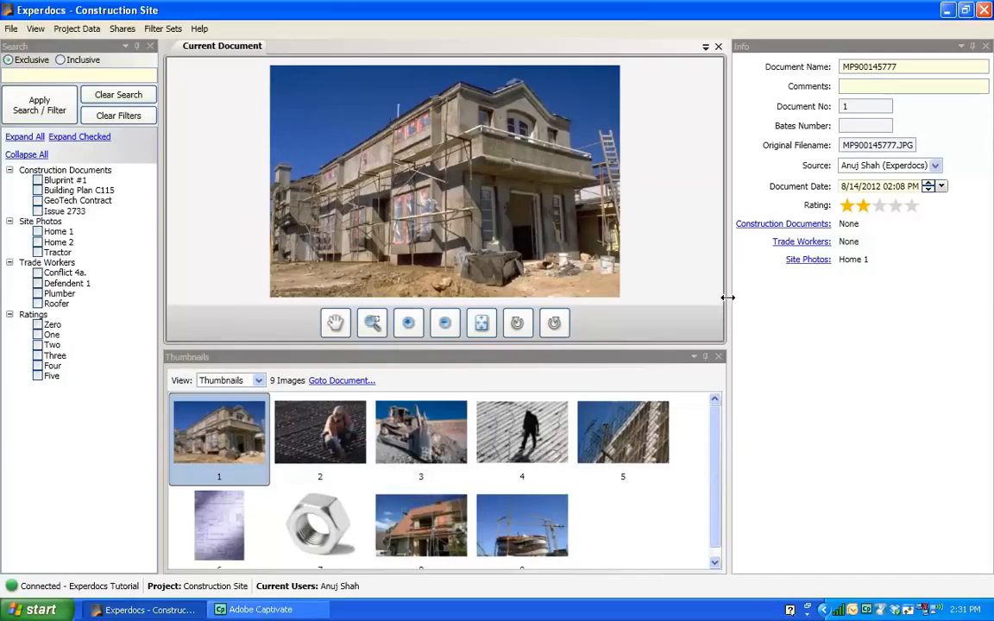
left_click_drag(727, 302, 742, 301)
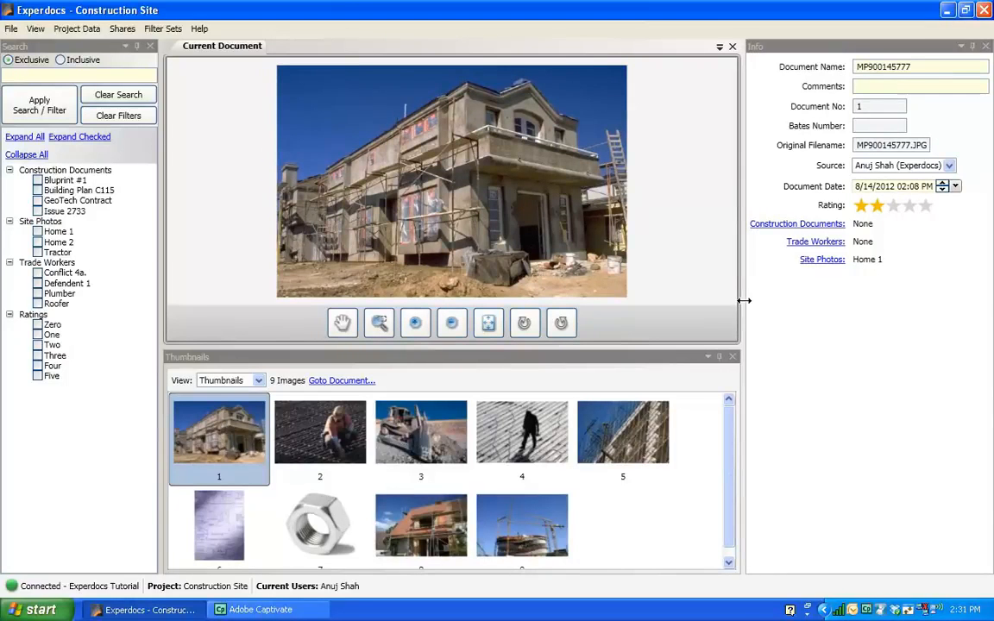